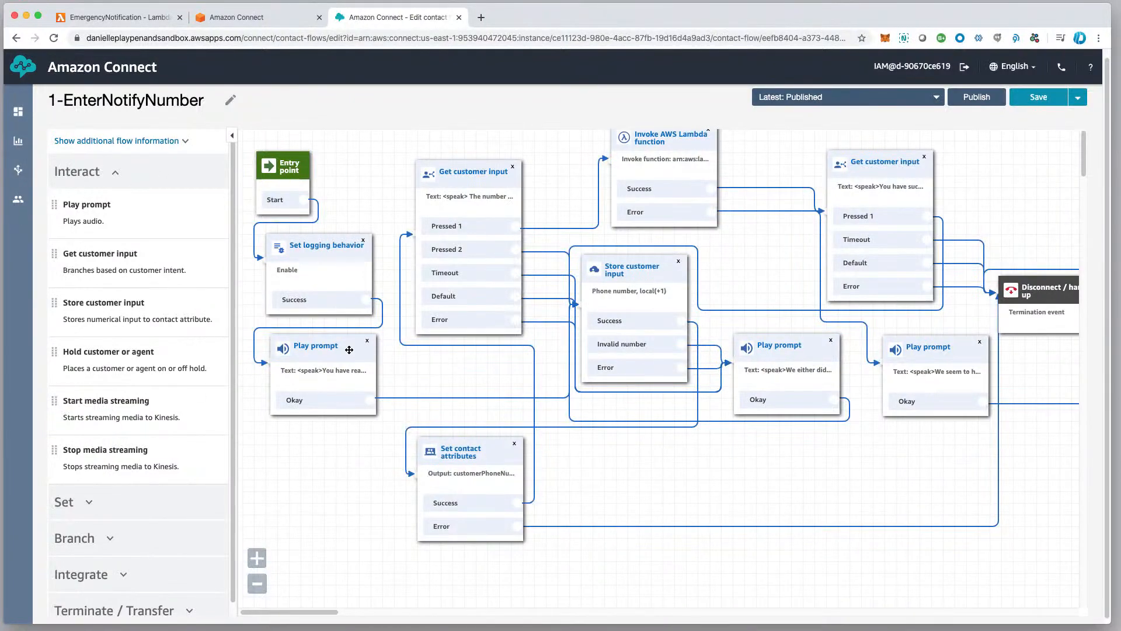
# Review the Store customer input block's full prompt text and phone number settings, leaving it without saving.
pyautogui.scroll(-3, 409, 352)
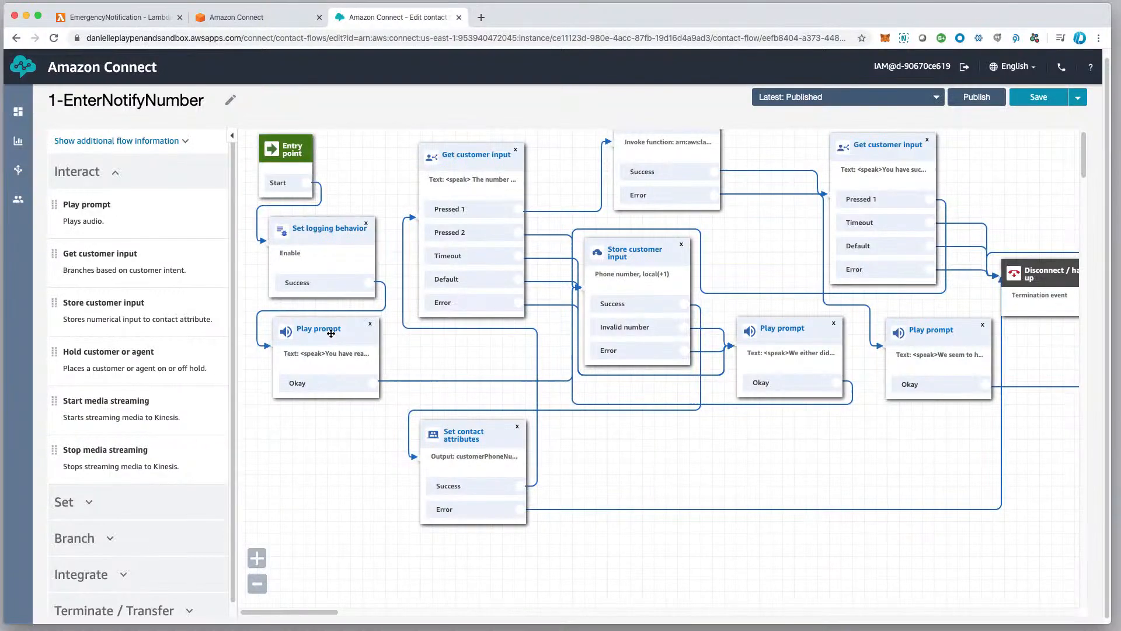
pyautogui.hscroll(2, 331, 333)
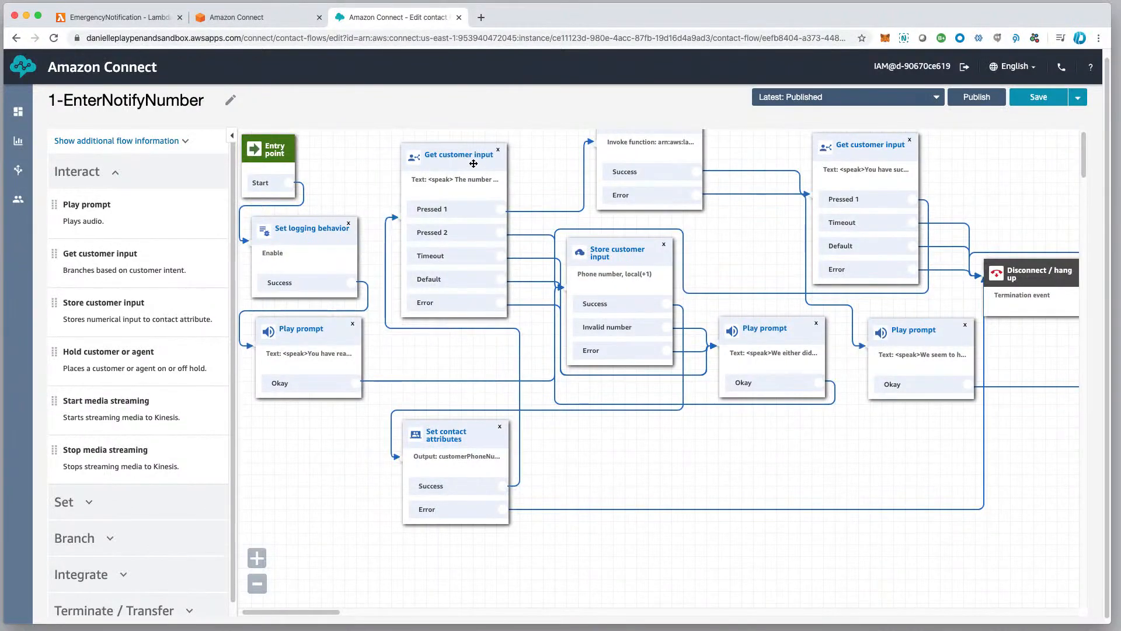
pyautogui.click(615, 259)
pyautogui.click(1023, 604)
pyautogui.click(626, 251)
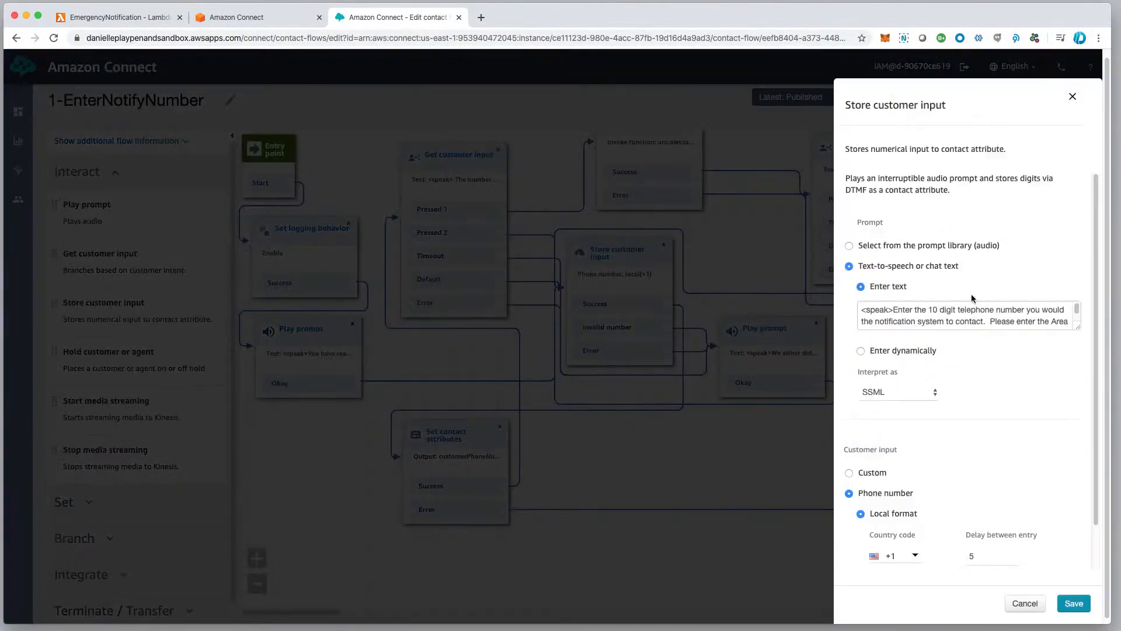
pyautogui.moveTo(1078, 326); pyautogui.dragTo(1079, 358)
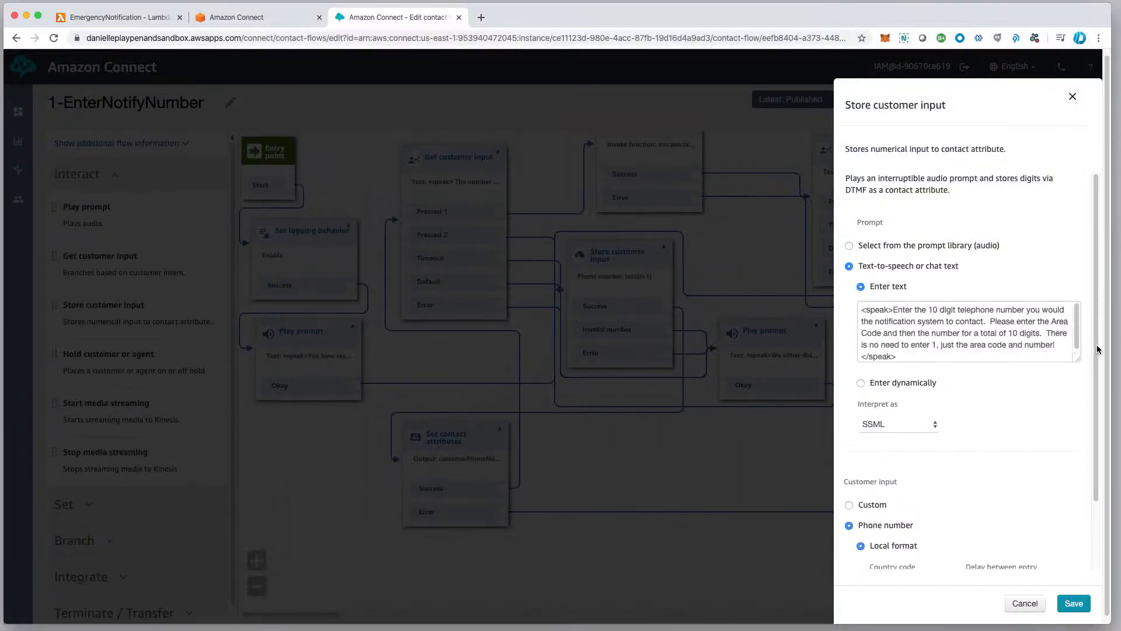
pyautogui.scroll(-1, 1097, 351)
pyautogui.scroll(-3, 1097, 350)
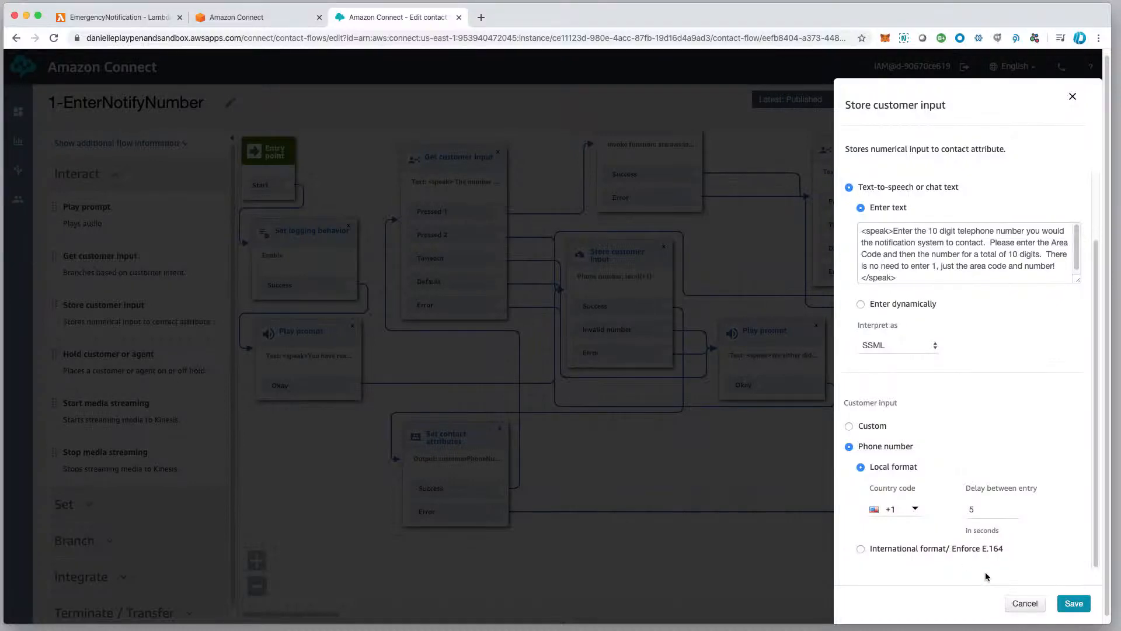
pyautogui.click(1026, 603)
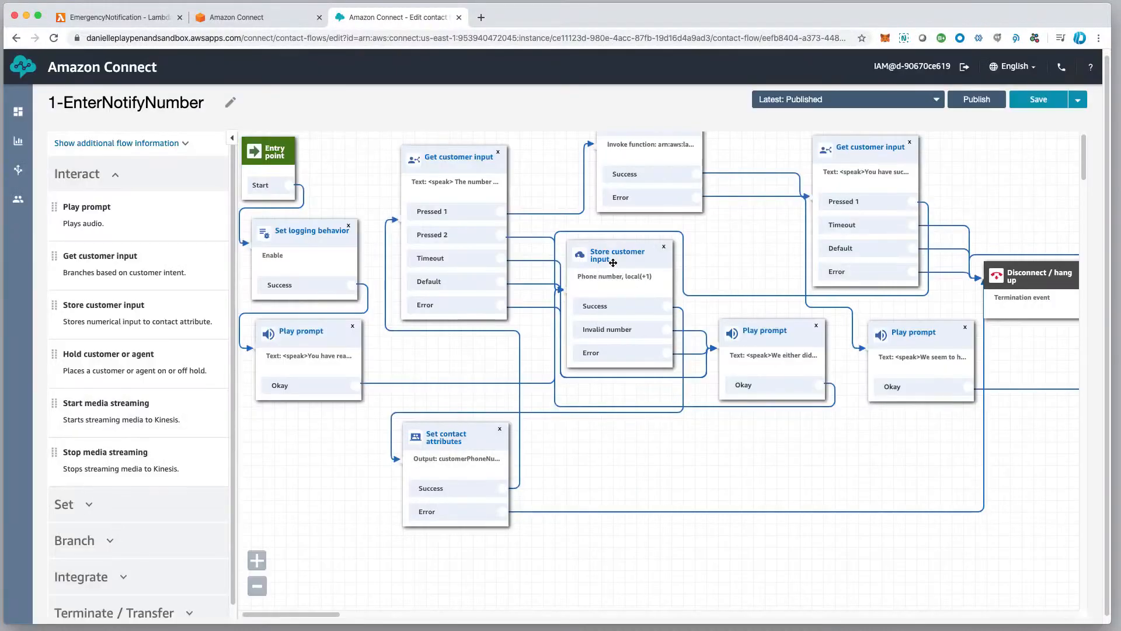
# Review the Set contact attributes block's destination key and the options for its type and attribute, leaving it without saving.
pyautogui.moveTo(725, 250); pyautogui.dragTo(727, 266)
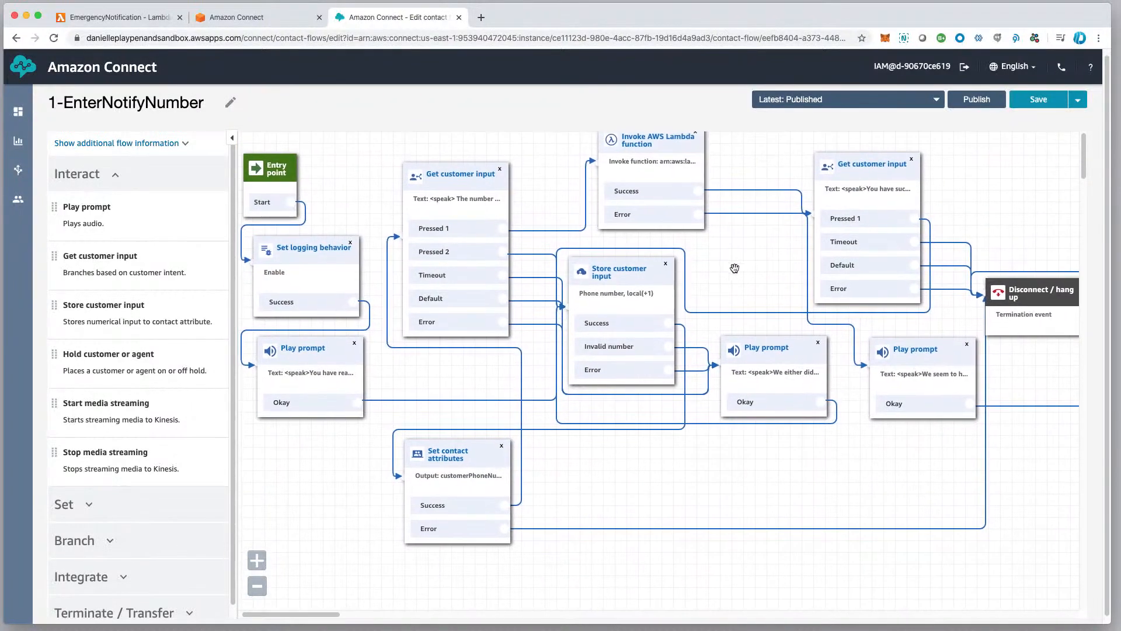
pyautogui.hscroll(-2, 731, 269)
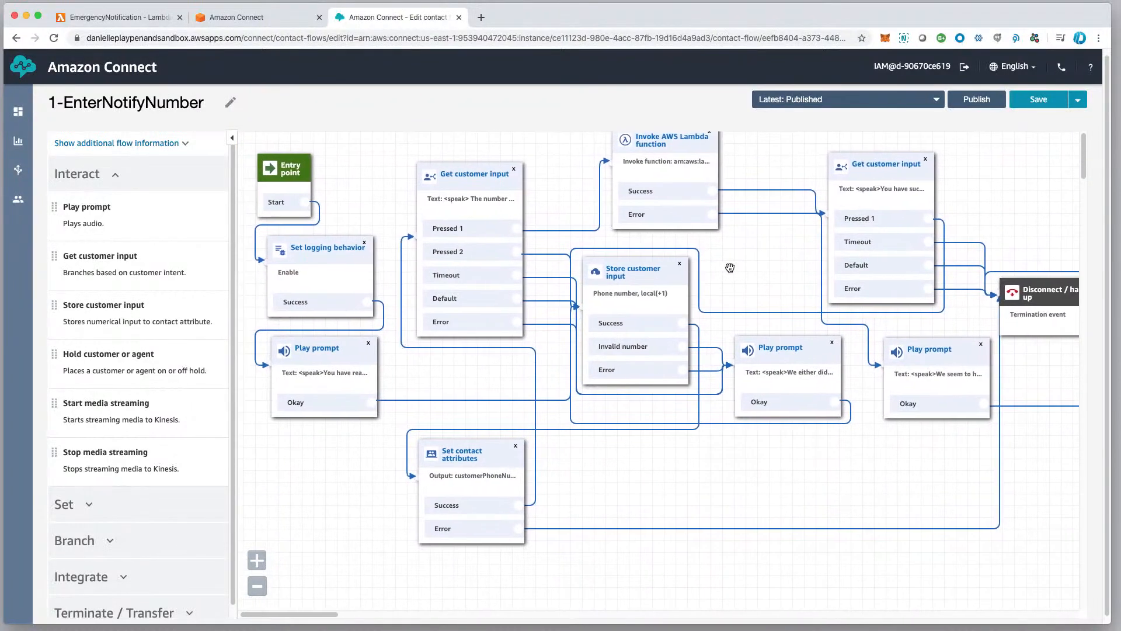
pyautogui.click(499, 460)
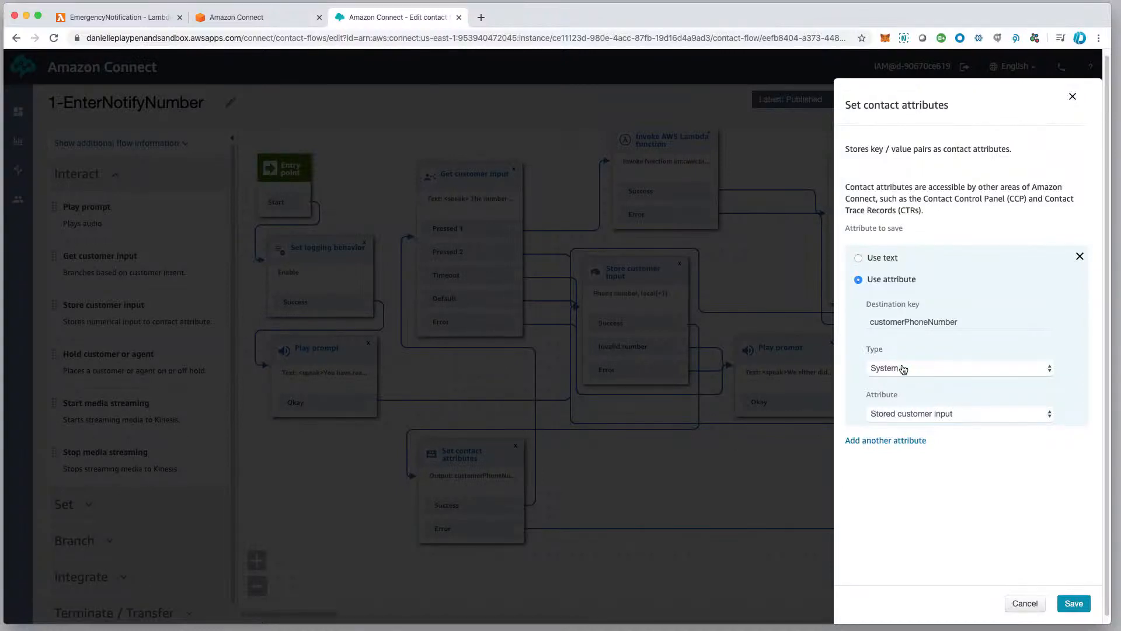
pyautogui.click(930, 375)
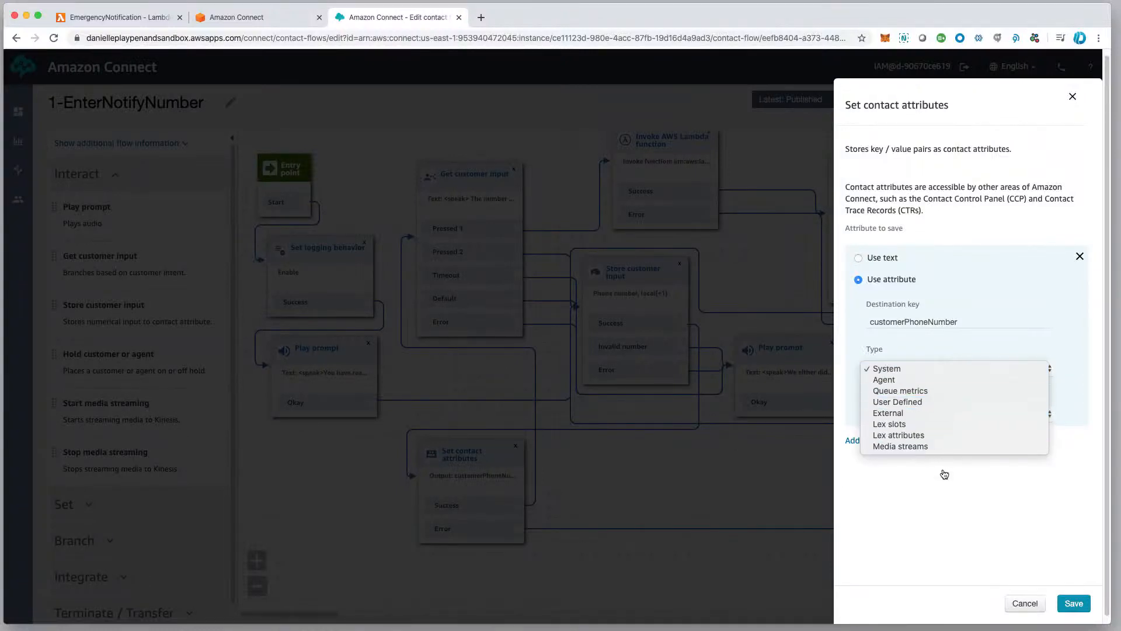
pyautogui.click(882, 370)
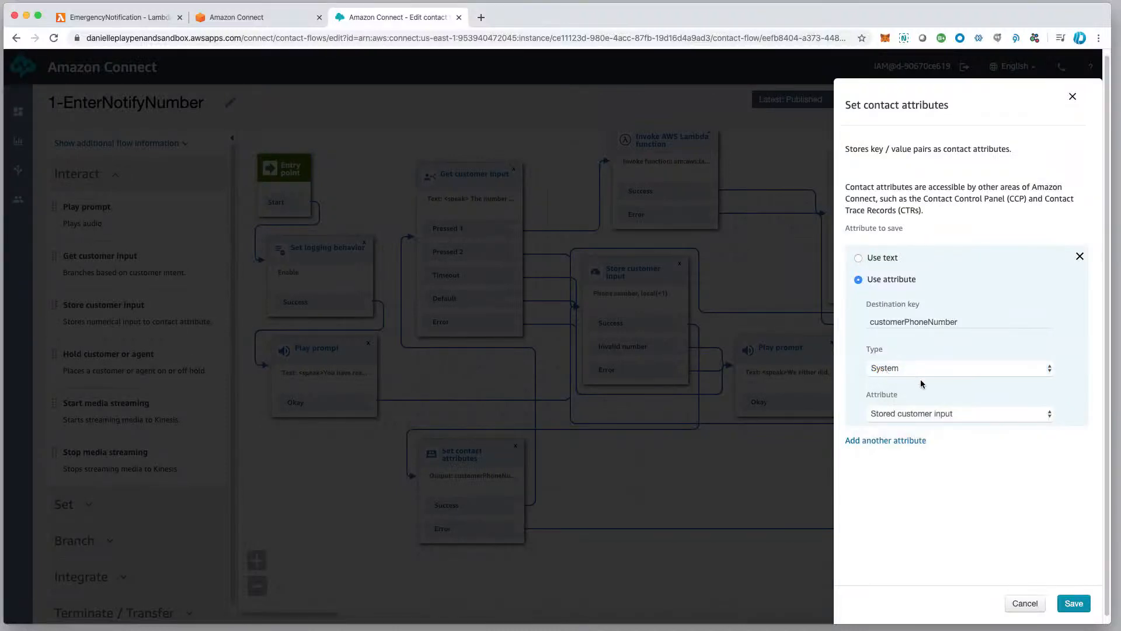
pyautogui.click(968, 321)
pyautogui.doubleClick(968, 321)
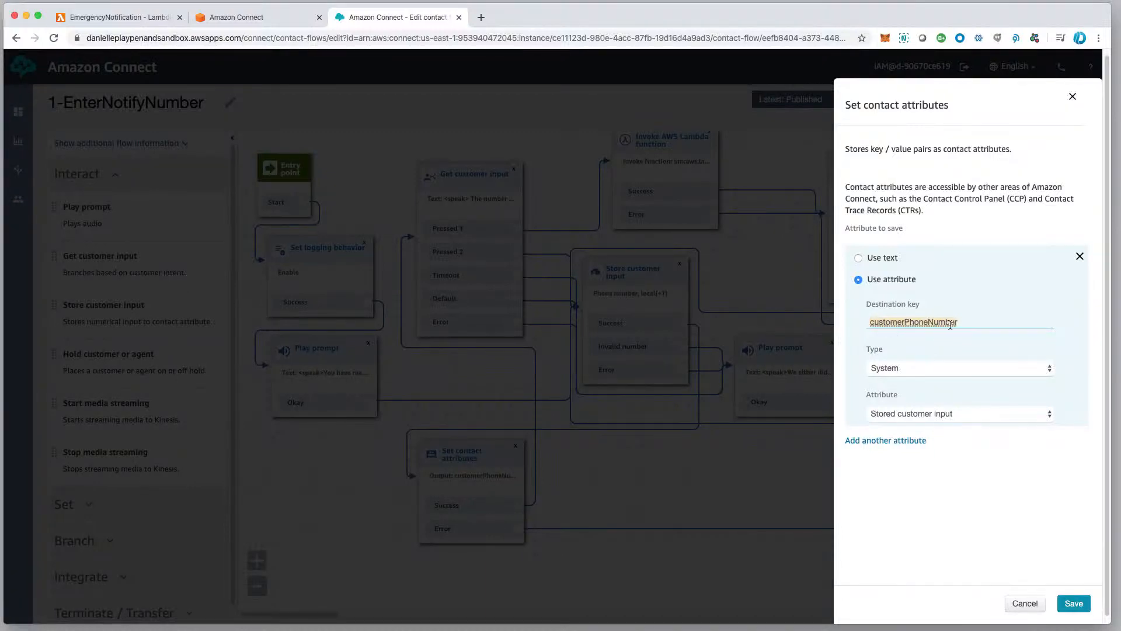
pyautogui.click(941, 415)
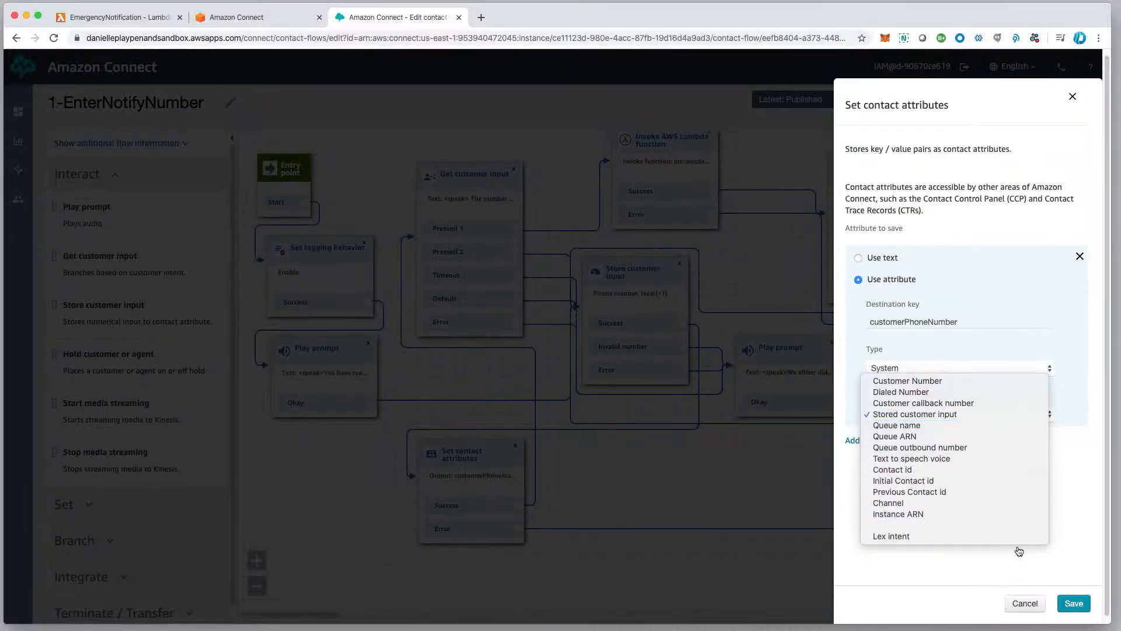
pyautogui.click(1028, 605)
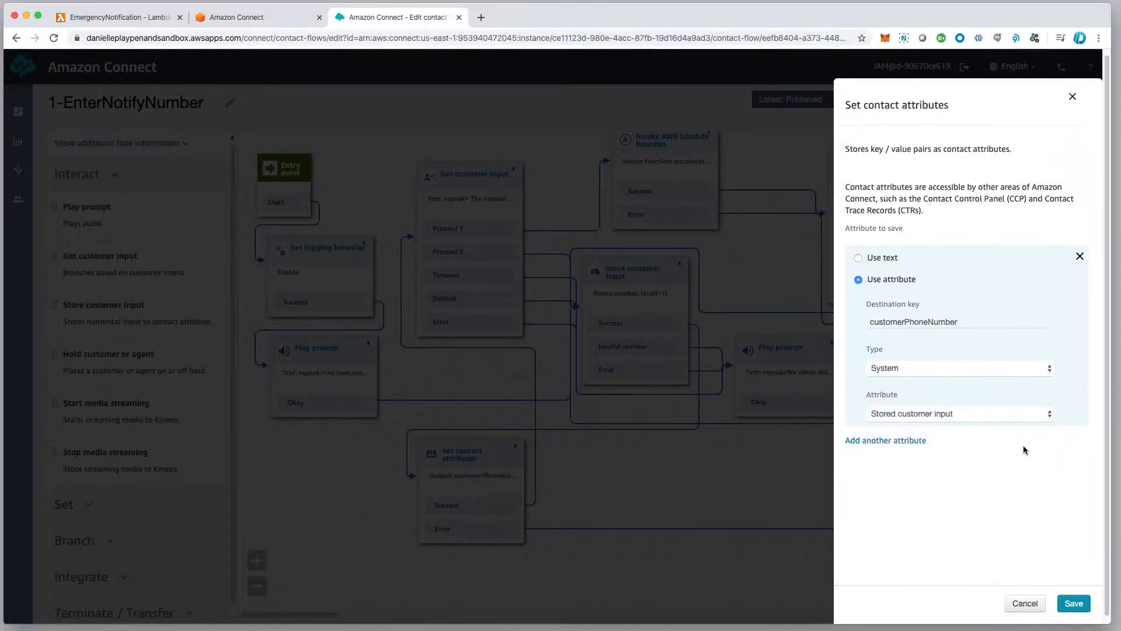
pyautogui.click(1026, 604)
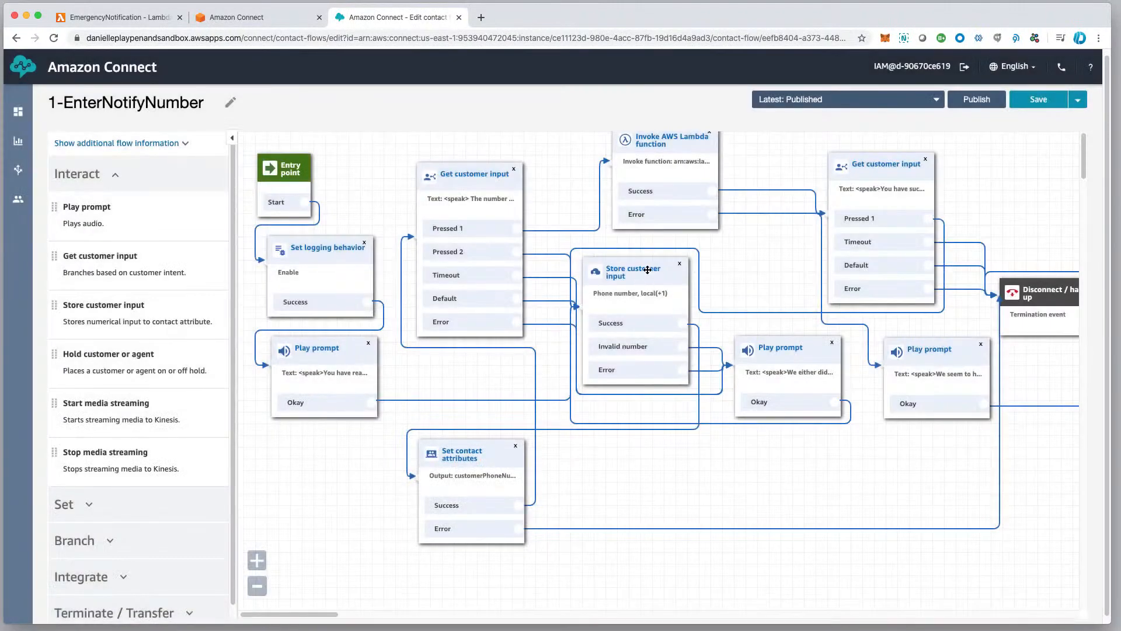
pyautogui.moveTo(647, 269); pyautogui.dragTo(649, 269)
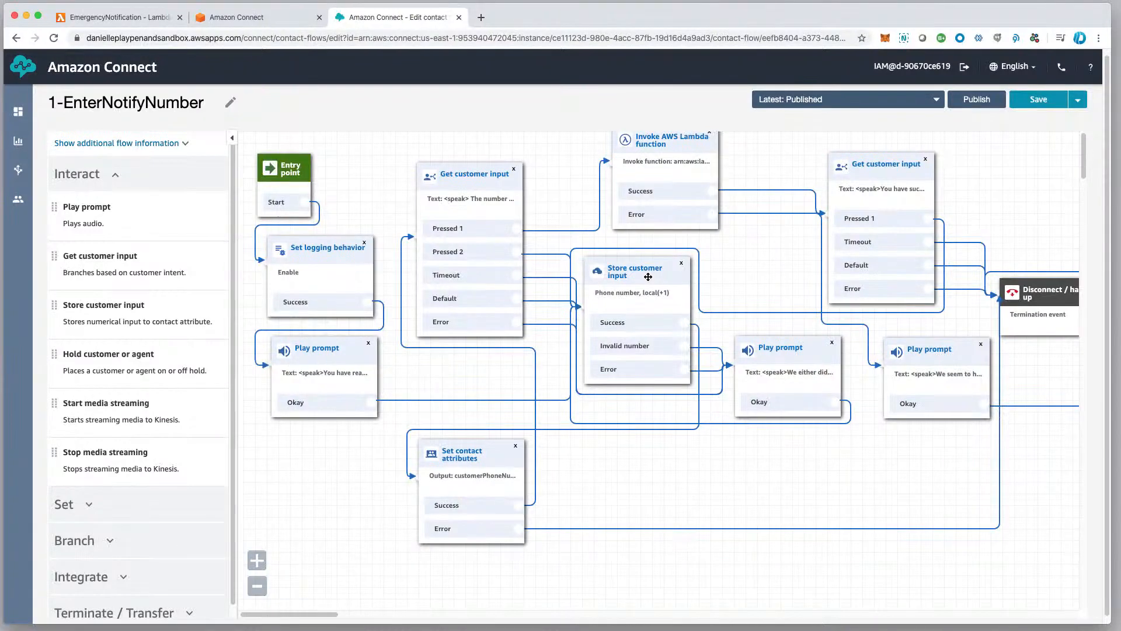
pyautogui.scroll(-1, 651, 276)
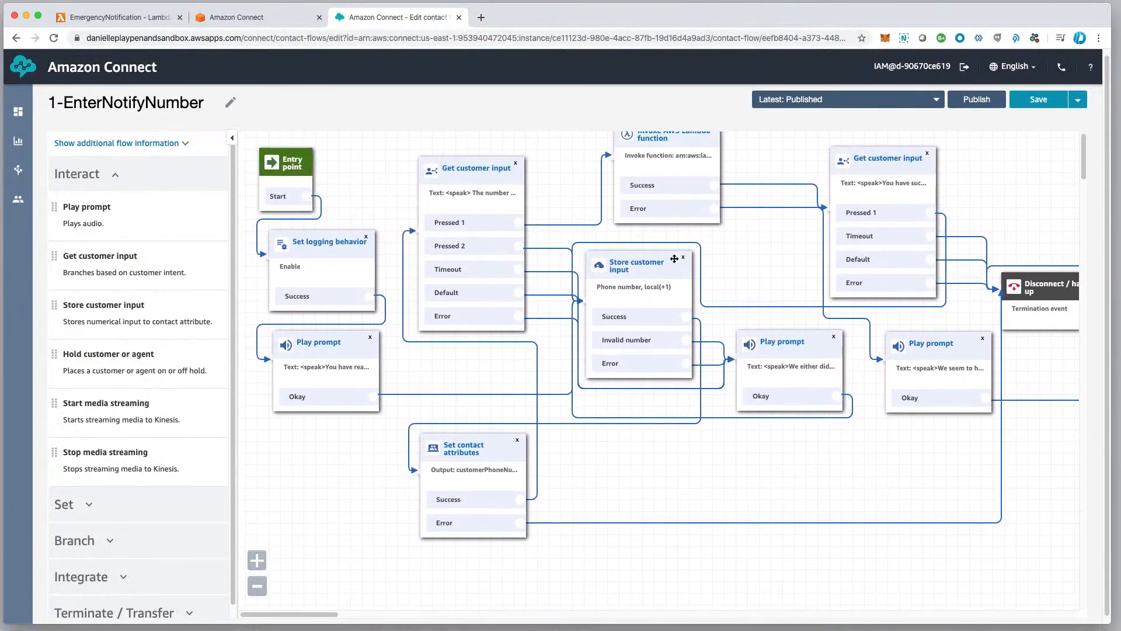
pyautogui.scroll(1, 733, 246)
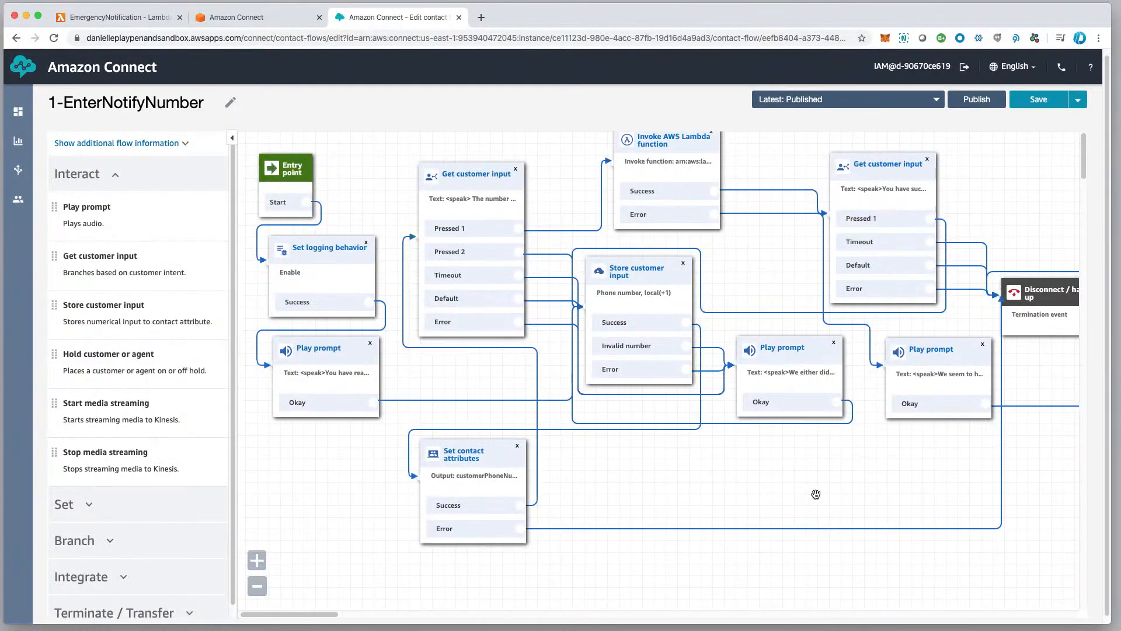
pyautogui.scroll(-1, 813, 495)
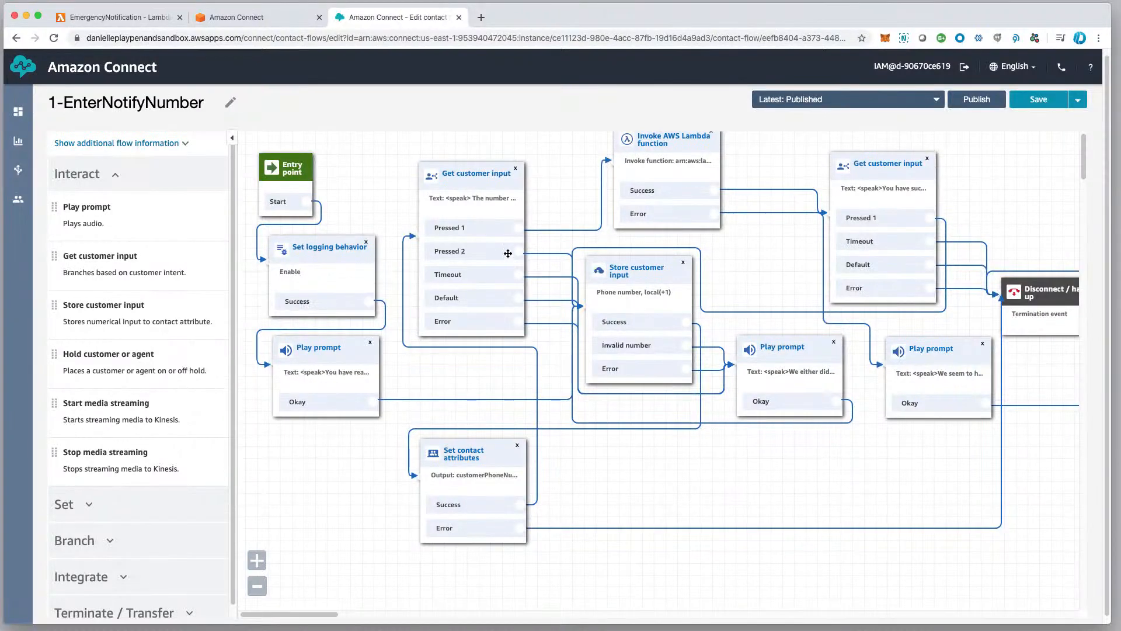
# Check which Lambda functions the Invoke AWS Lambda function block offers and inspect its function ARN, leaving it without saving.
pyautogui.click(690, 142)
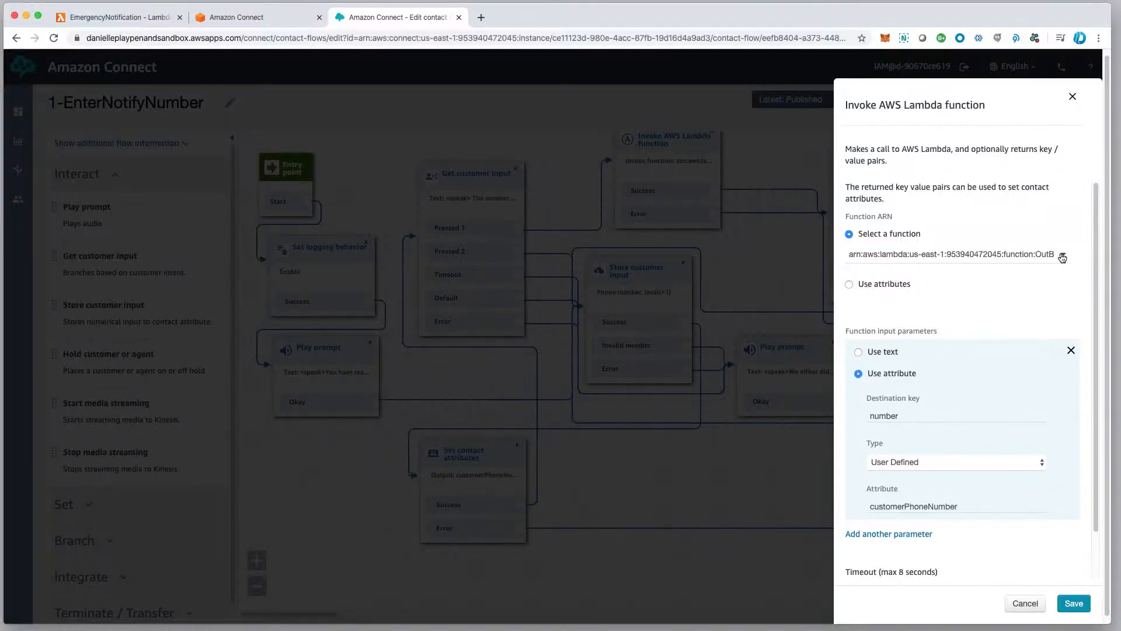
pyautogui.click(1063, 257)
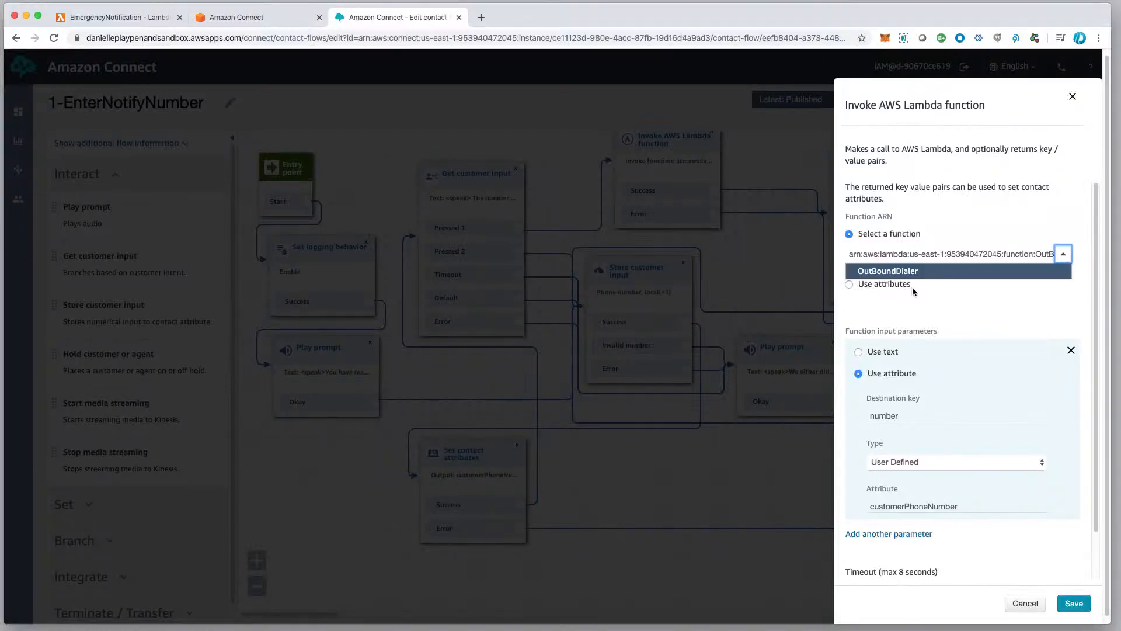
pyautogui.click(982, 246)
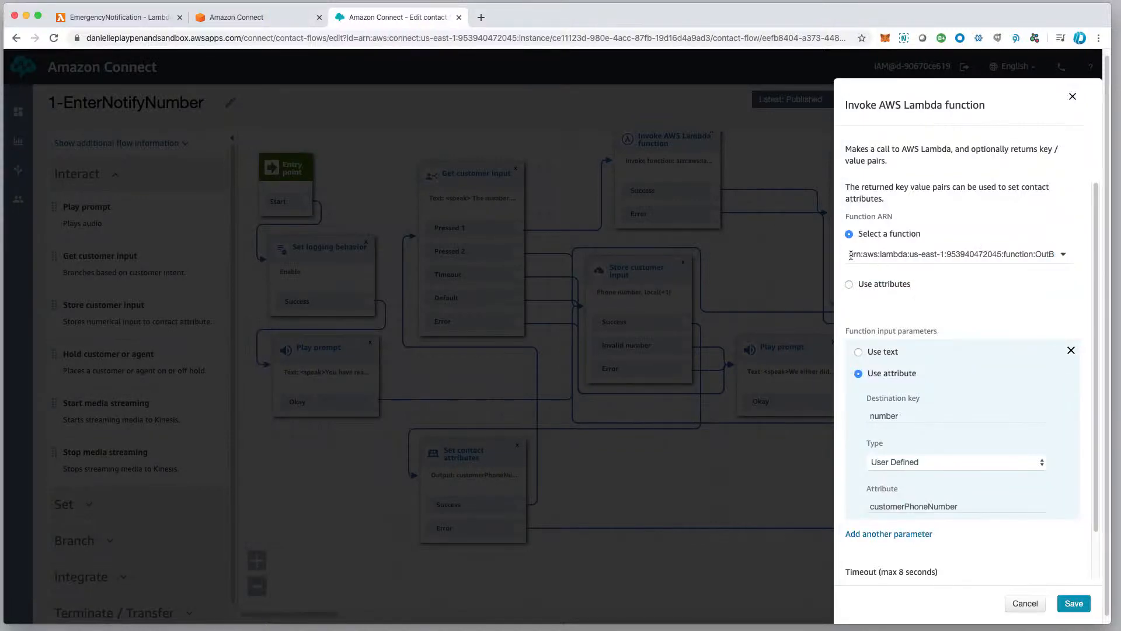
pyautogui.moveTo(850, 256); pyautogui.dragTo(1066, 257)
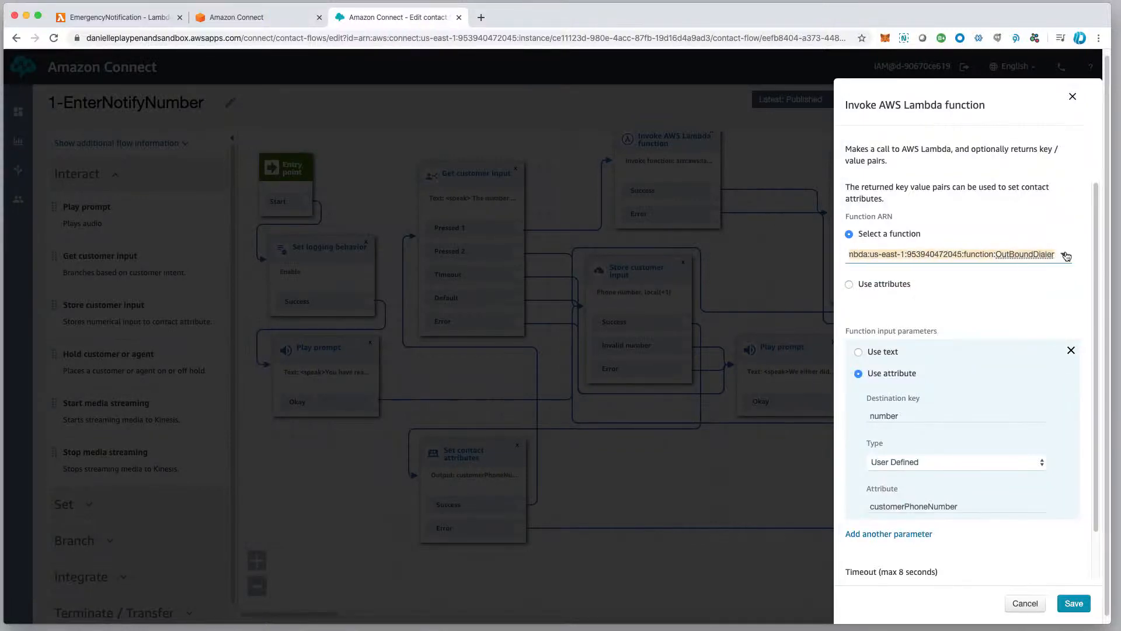
pyautogui.click(1024, 603)
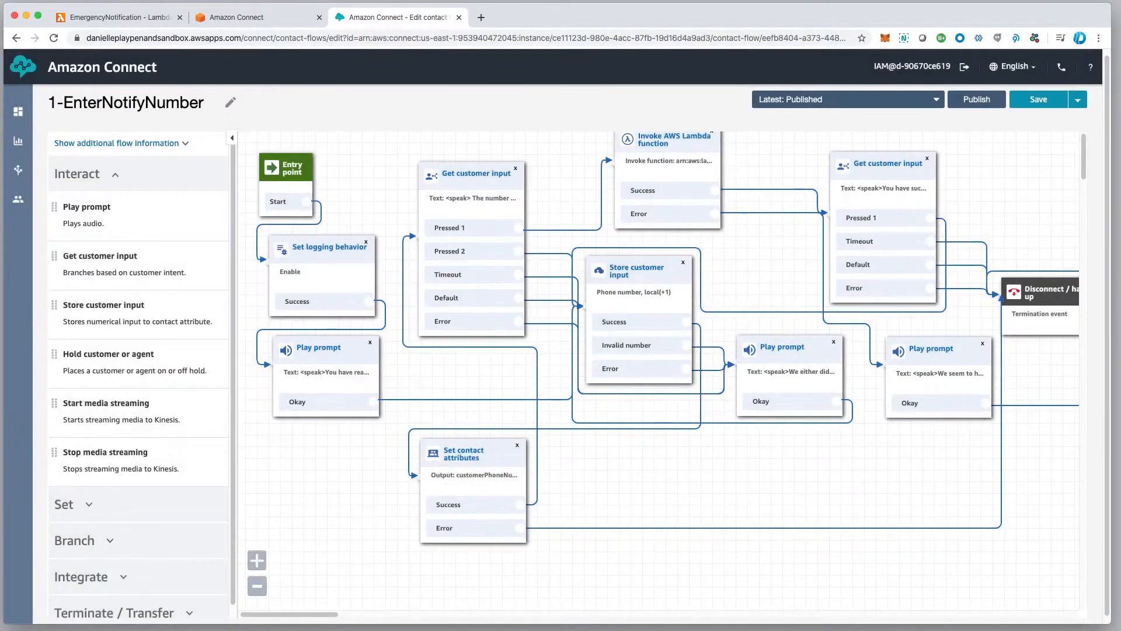
# Switch to the AWS console and open the contact flow settings of the Amazon Connect sandbox instance.
pyautogui.click(244, 21)
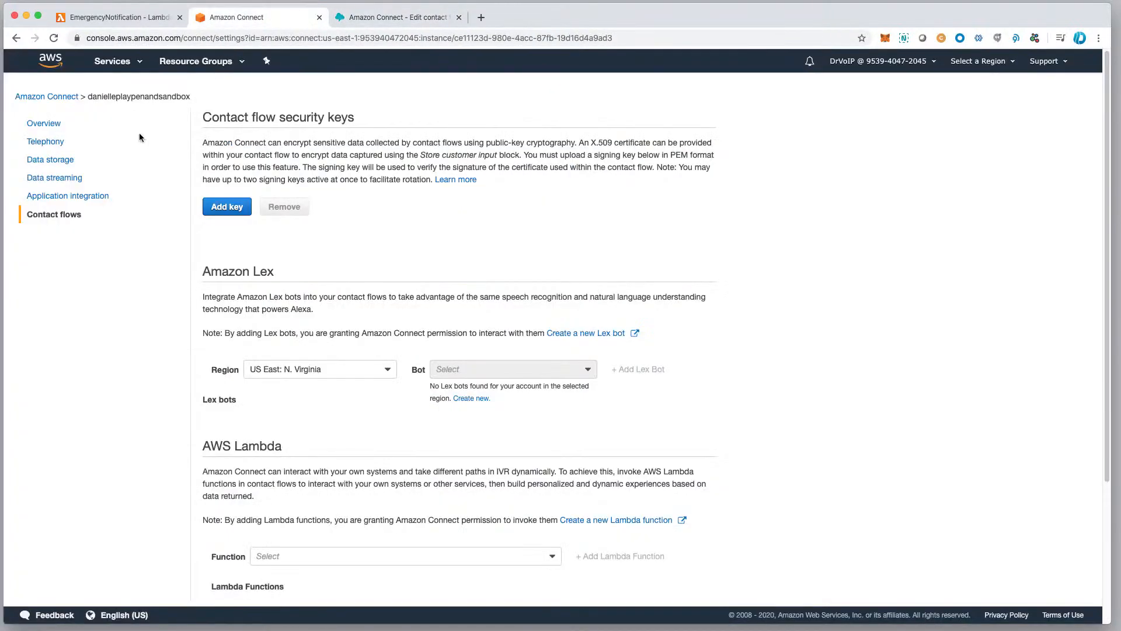
pyautogui.click(61, 97)
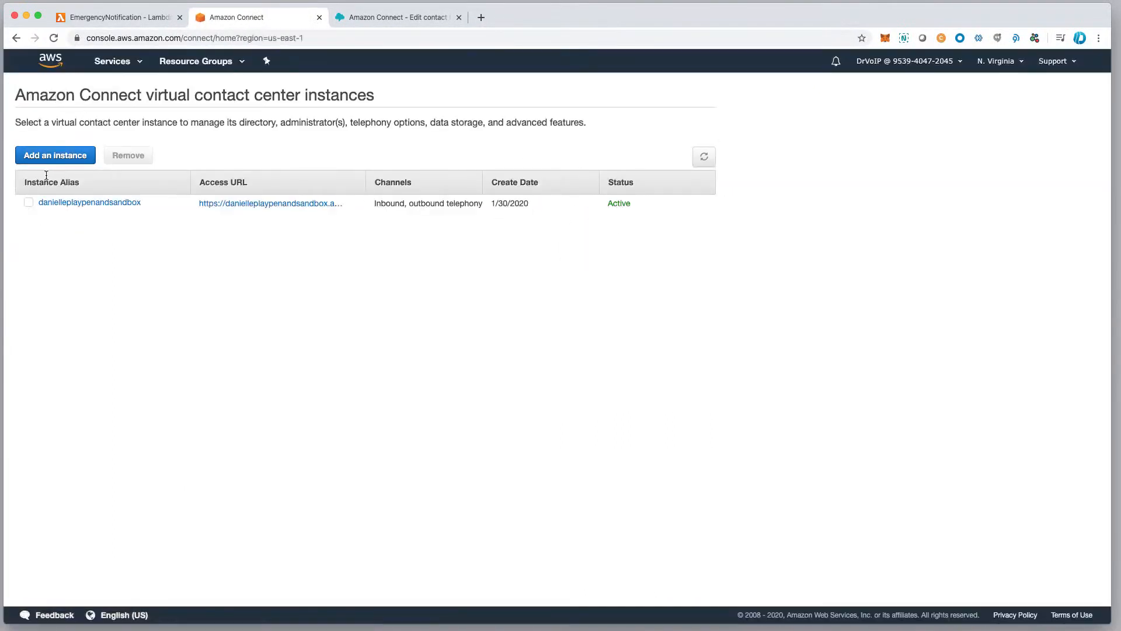
pyautogui.click(93, 207)
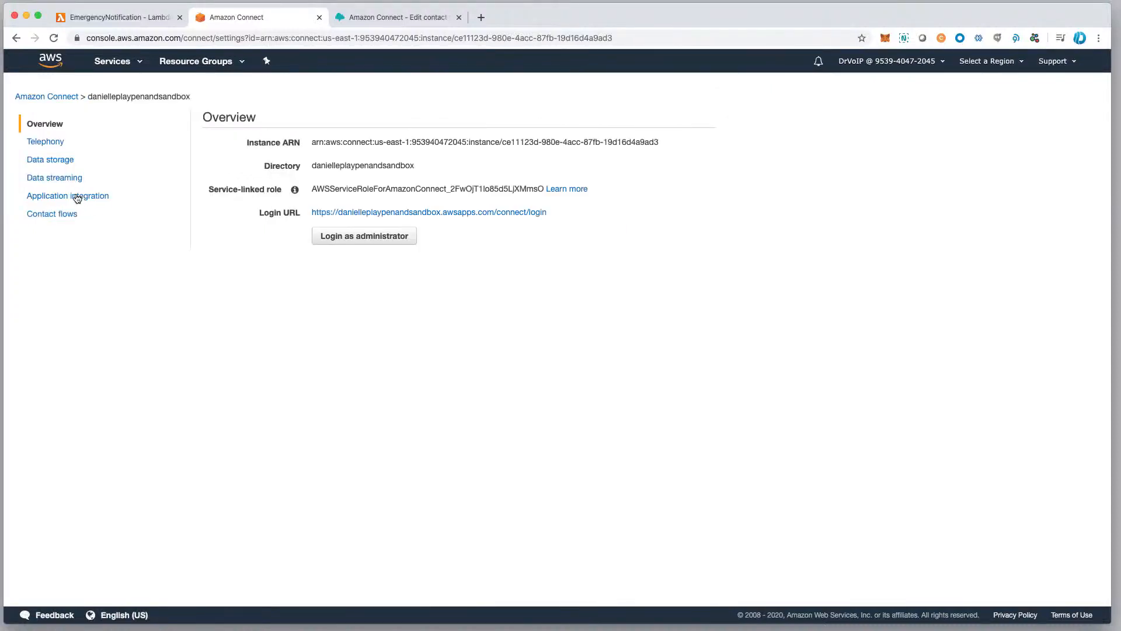
pyautogui.click(59, 215)
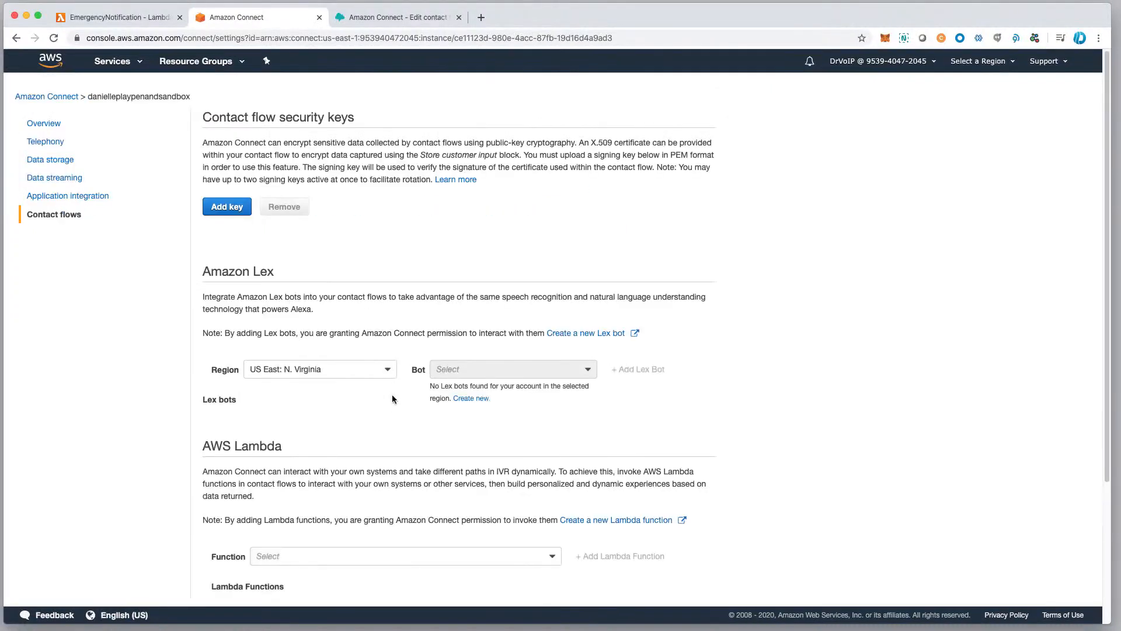
# Add the EmergencyNotification Lambda function to the instance's AWS Lambda functions.
pyautogui.scroll(-3, 336, 317)
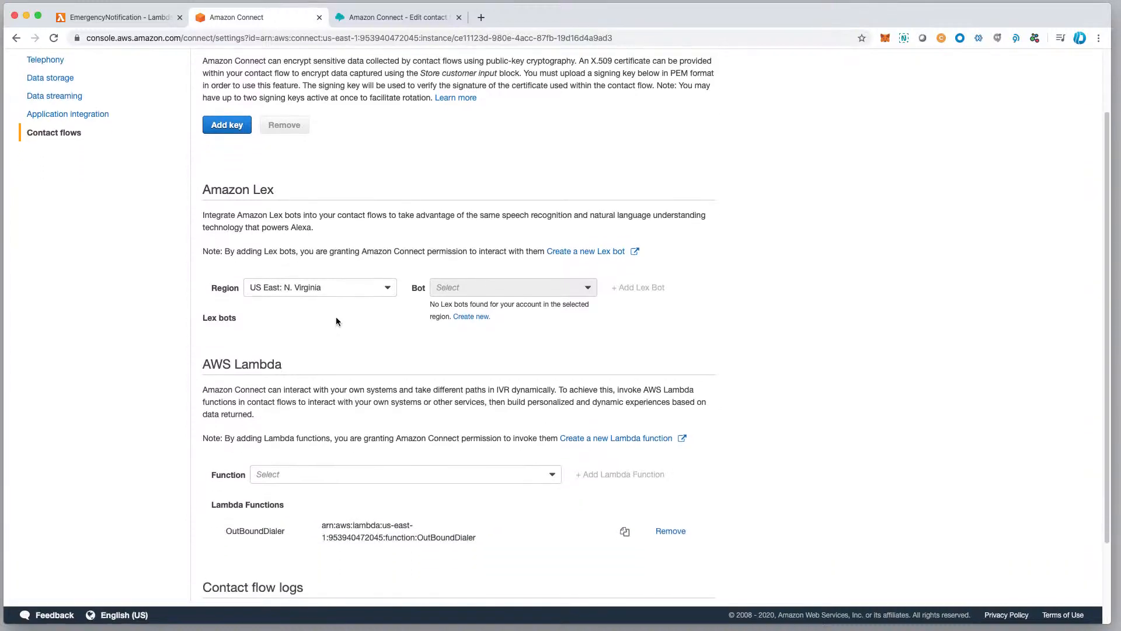
pyautogui.scroll(-1, 292, 466)
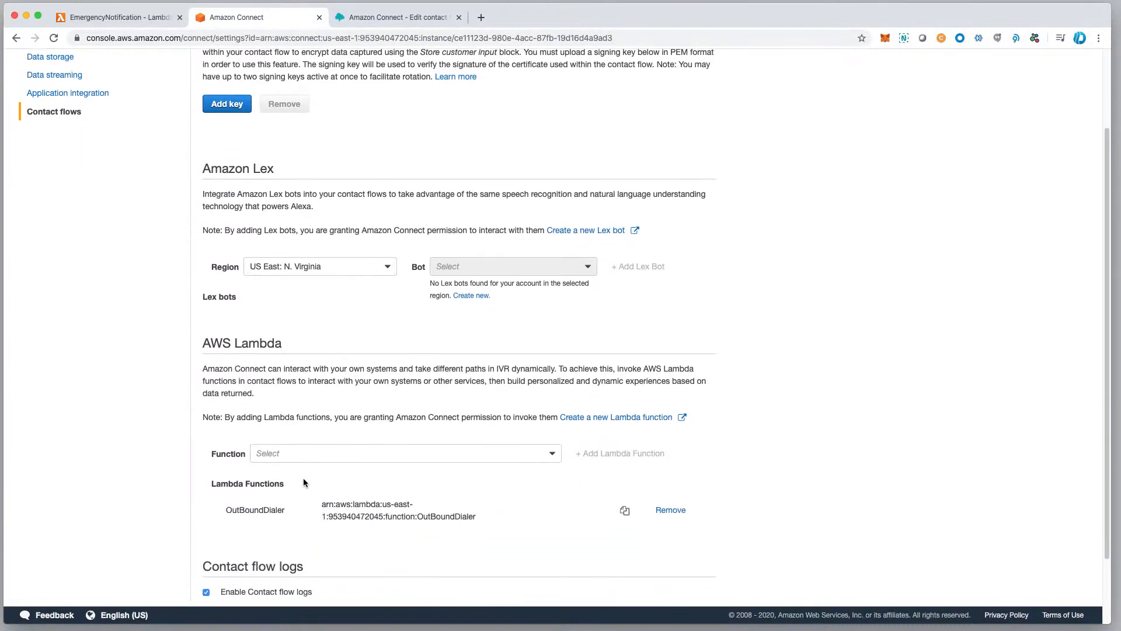
pyautogui.click(552, 455)
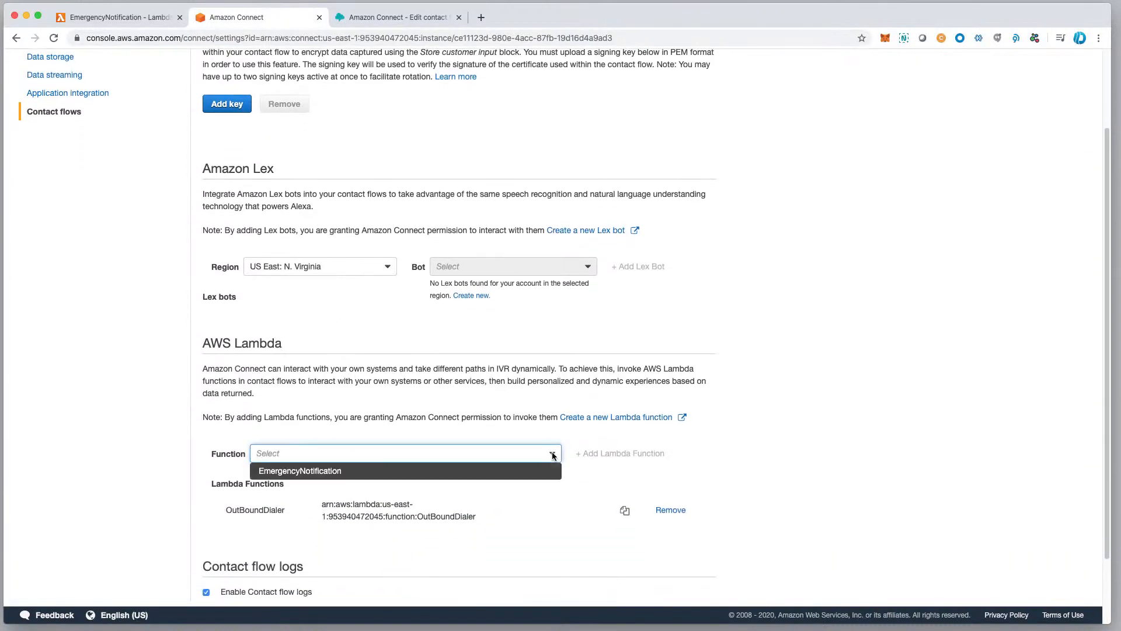
pyautogui.click(301, 471)
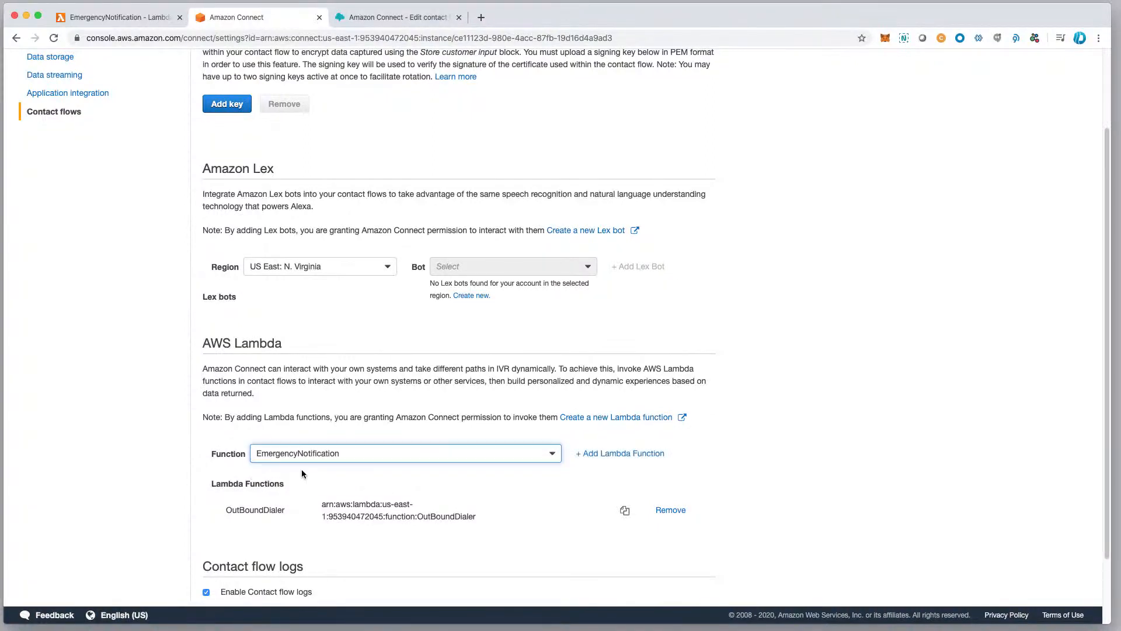
pyautogui.click(620, 453)
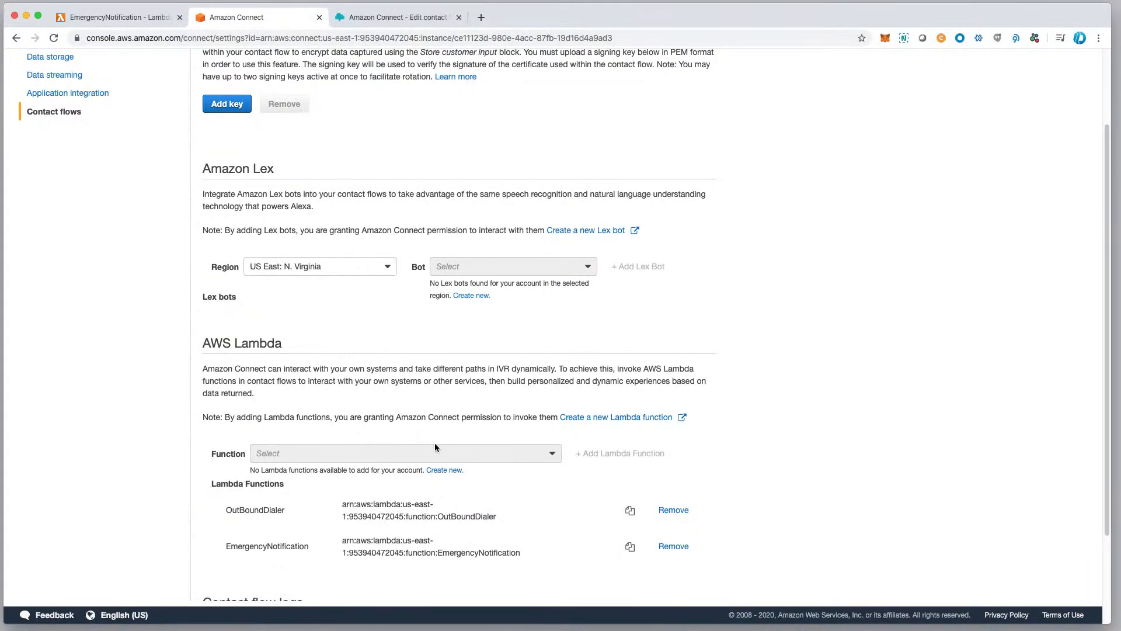
# Switch to the 1-EnterNotifyNumber contact flow editor and show the available Integrate blocks.
pyautogui.click(417, 19)
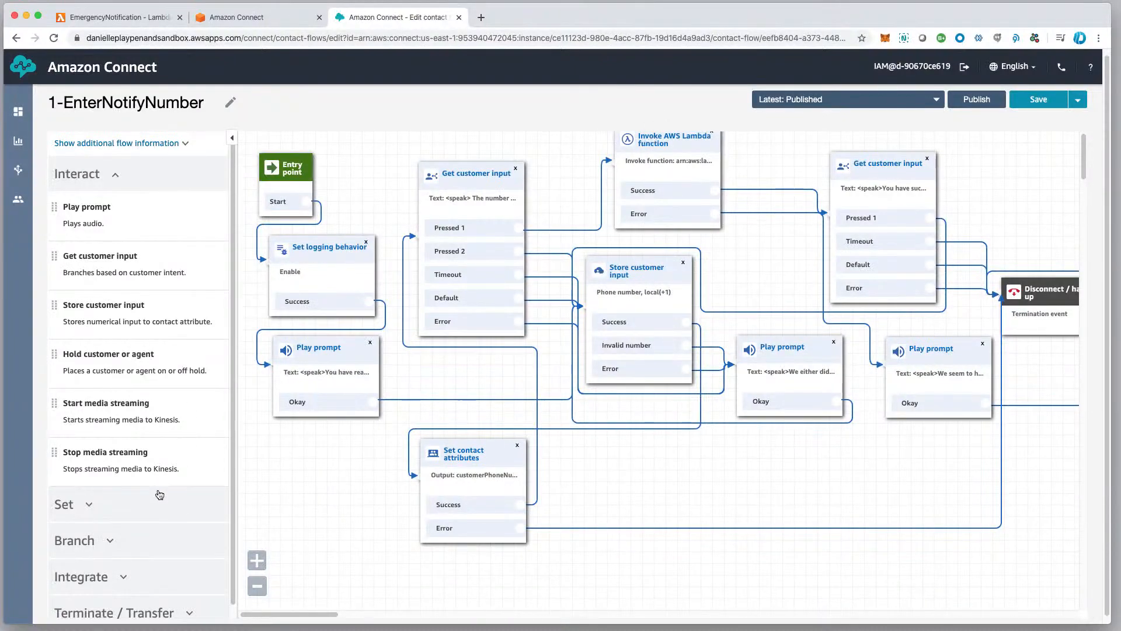
pyautogui.click(92, 174)
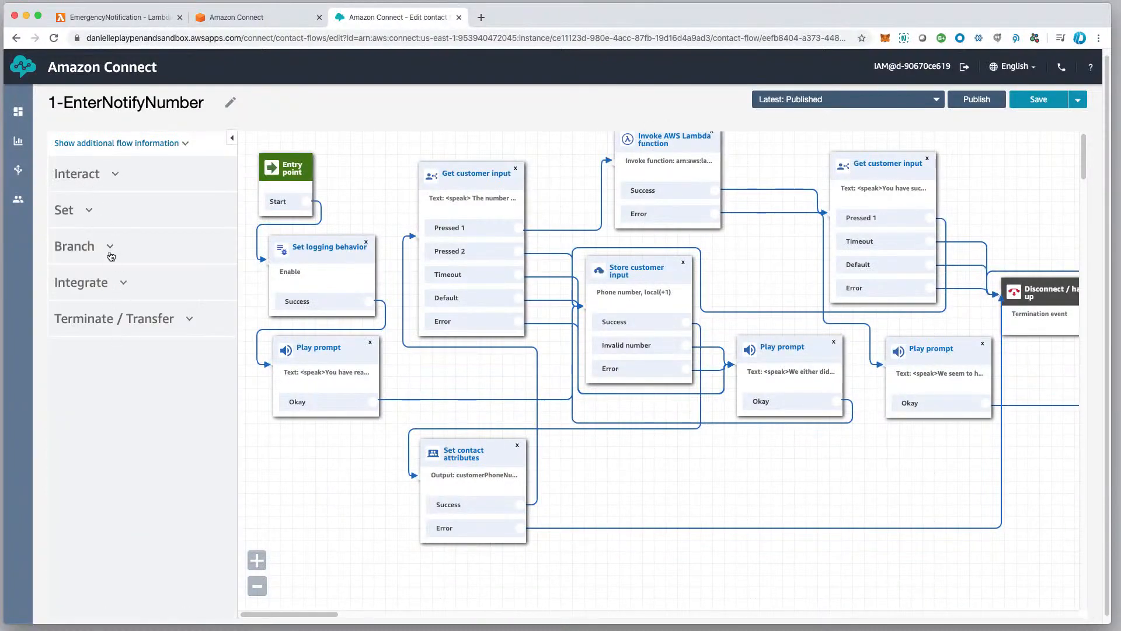
pyautogui.click(103, 285)
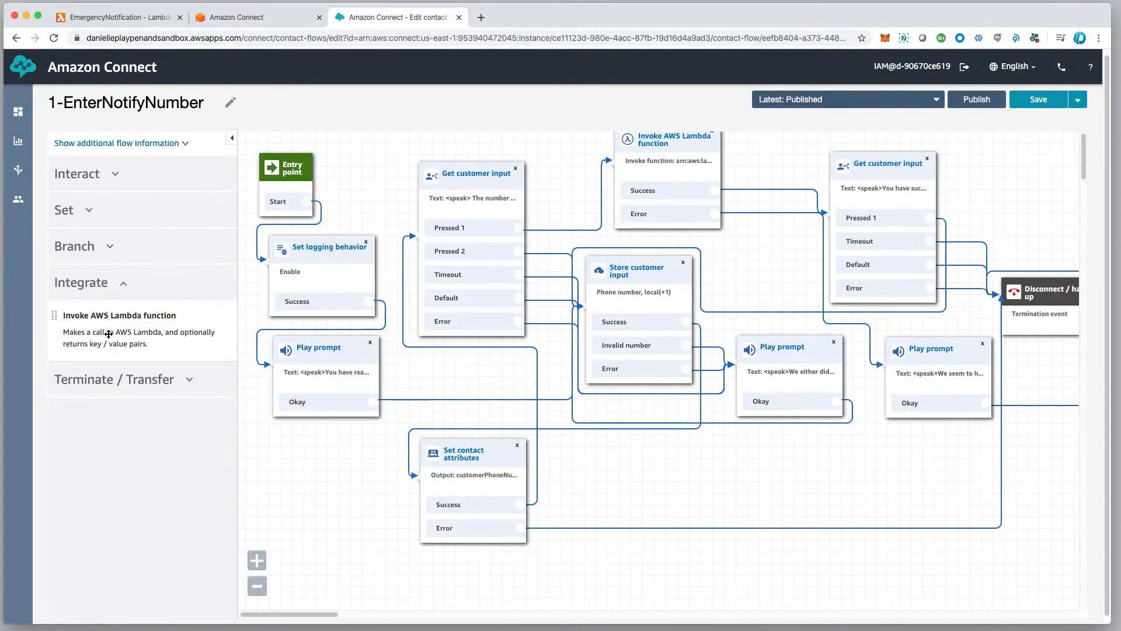
# Try choosing EmergencyNotification as the function in the flow's Invoke AWS Lambda function block.
pyautogui.click(682, 137)
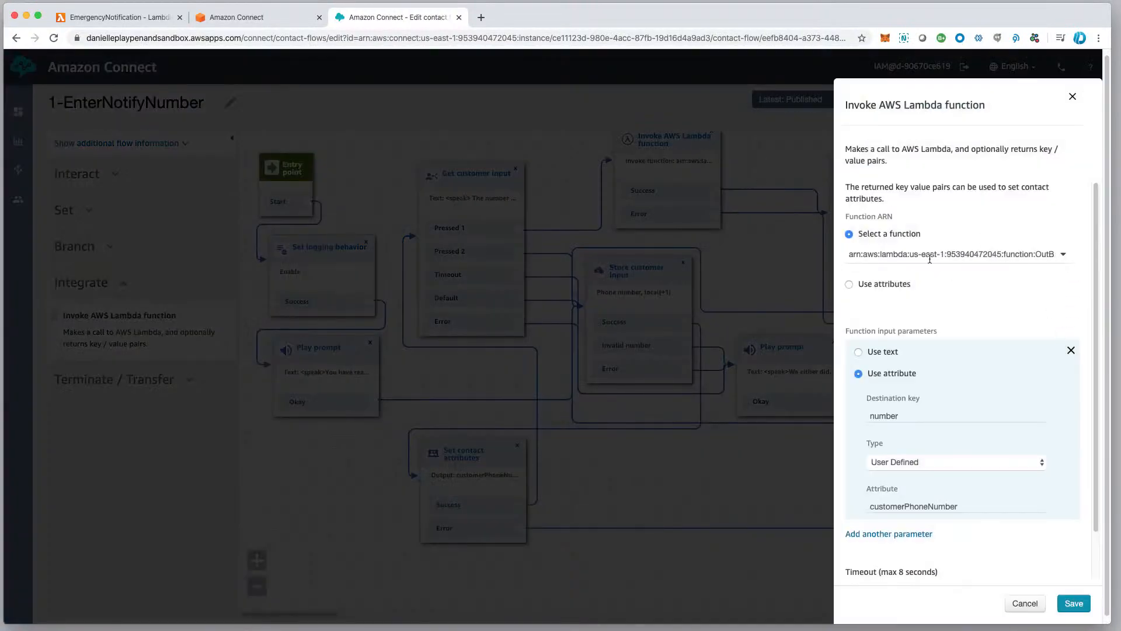
pyautogui.moveTo(848, 253); pyautogui.dragTo(1076, 244)
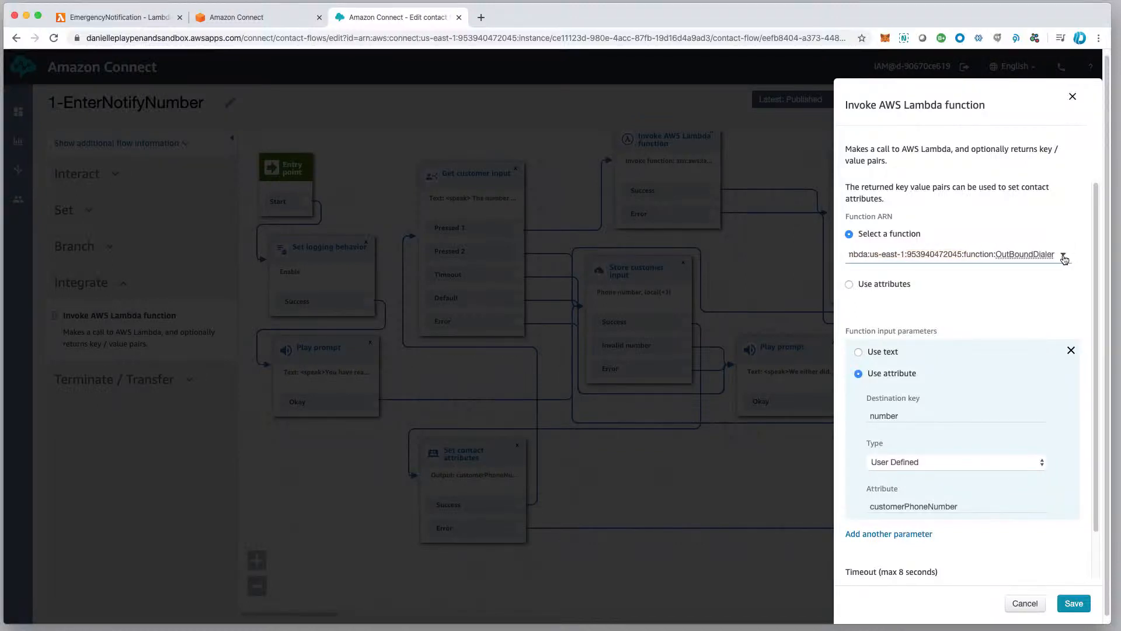
pyautogui.click(1064, 257)
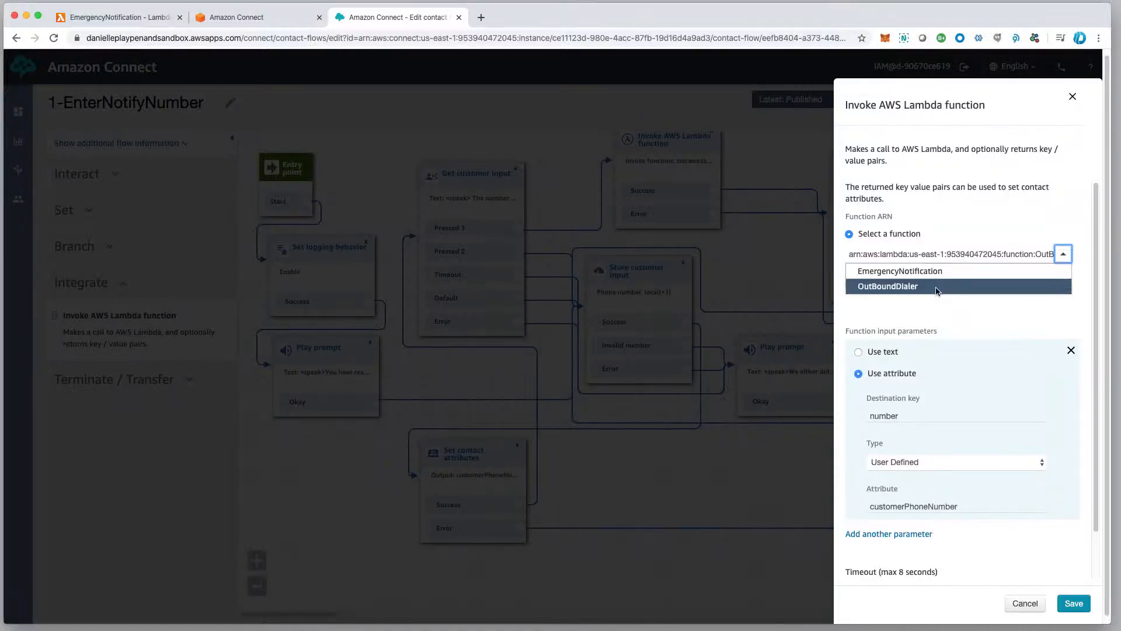
pyautogui.click(924, 273)
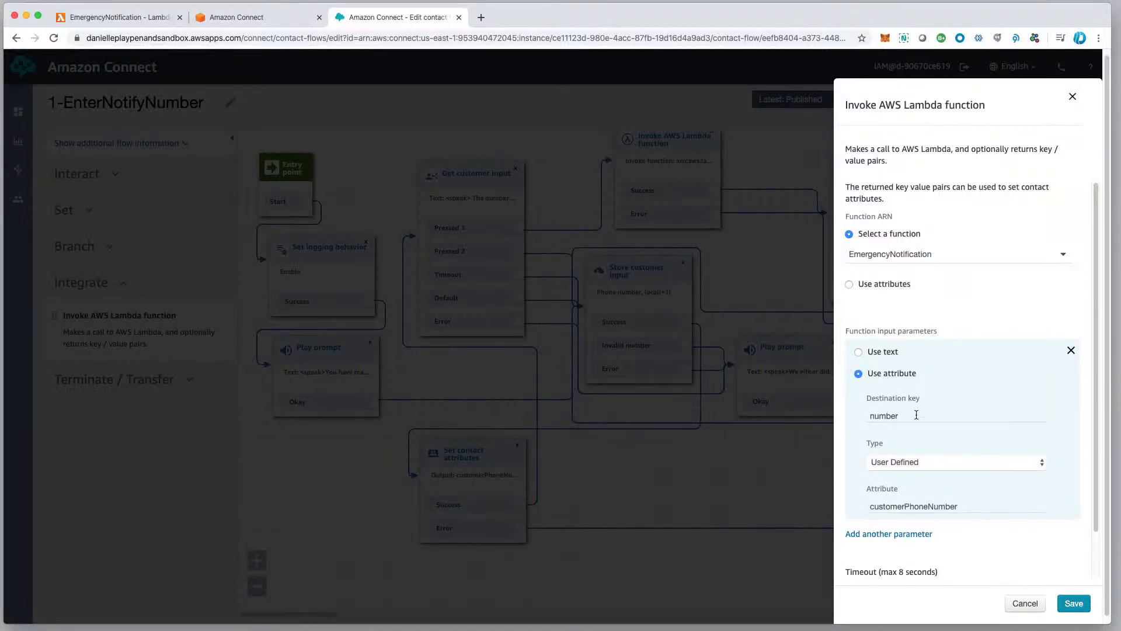
# Review the Lambda block's input parameter, including its destination key, type options and attribute, leaving the block without saving.
pyautogui.click(892, 414)
pyautogui.click(944, 462)
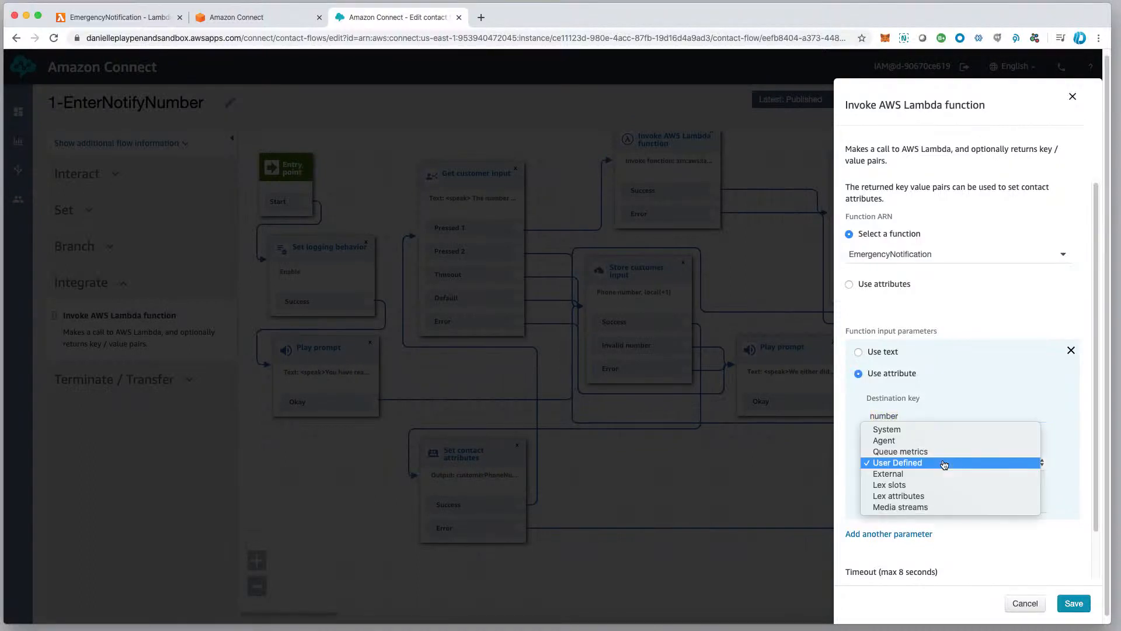
pyautogui.click(944, 463)
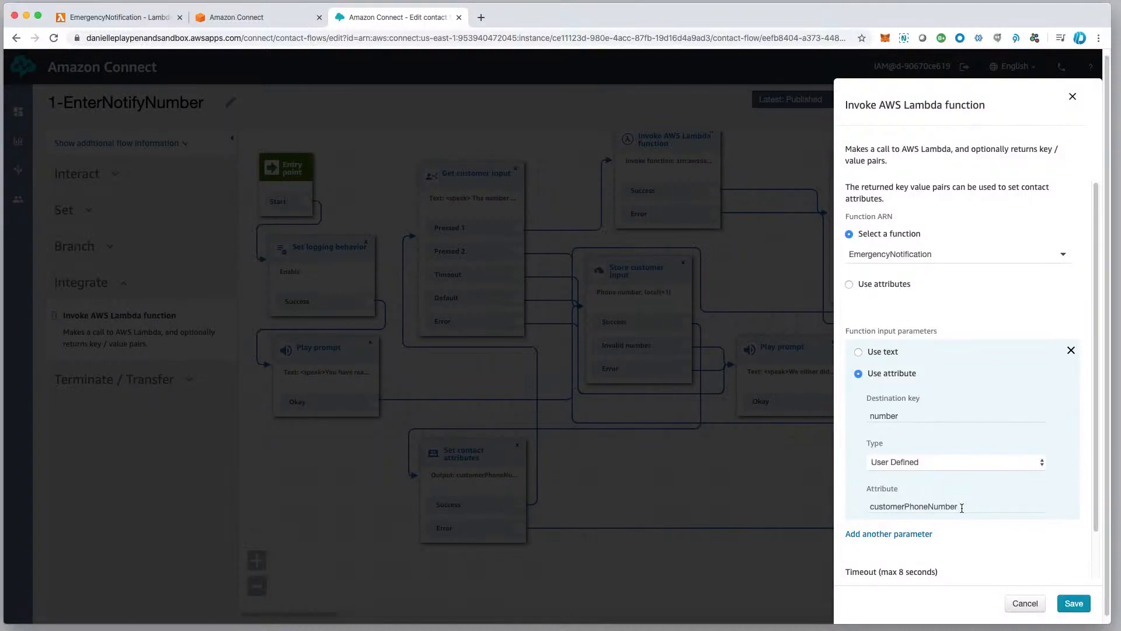
pyautogui.moveTo(872, 507); pyautogui.dragTo(961, 505)
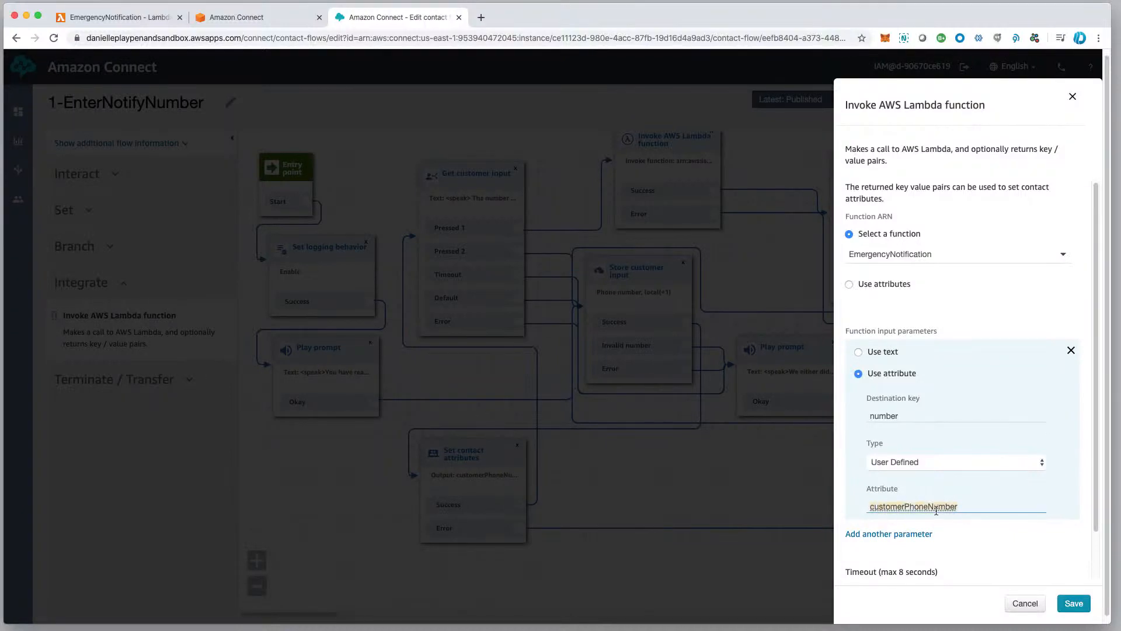
pyautogui.doubleClick(907, 415)
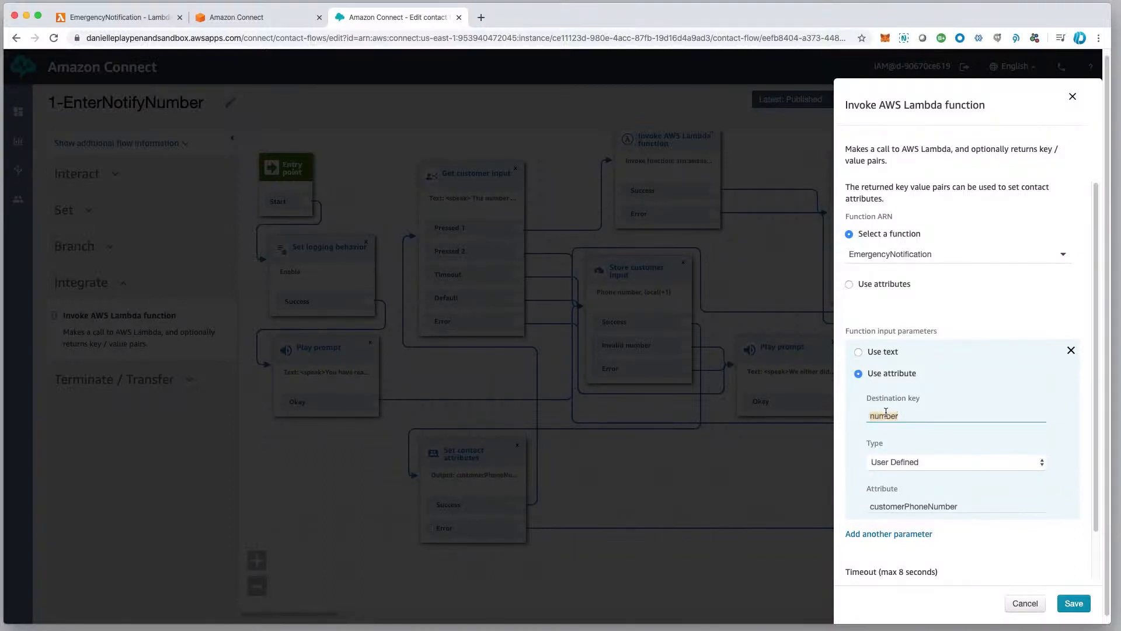
pyautogui.click(1023, 609)
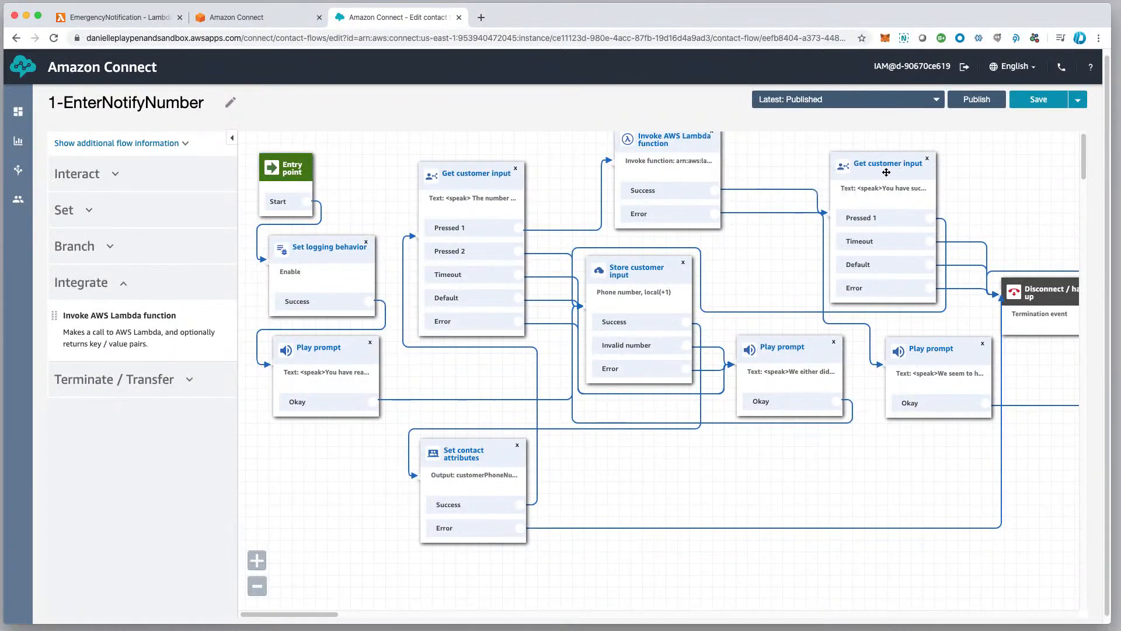
# Nudge the Get customer input block that follows the Lambda call and publish the 1-EnterNotifyNumber contact flow.
pyautogui.moveTo(886, 170); pyautogui.dragTo(900, 169)
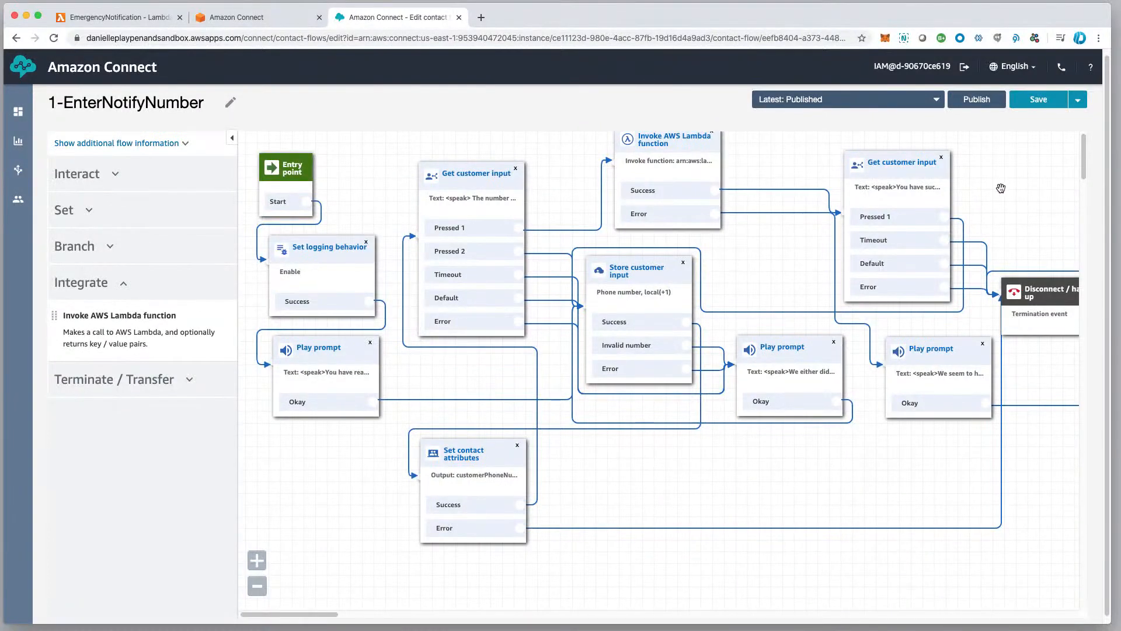
pyautogui.click(971, 104)
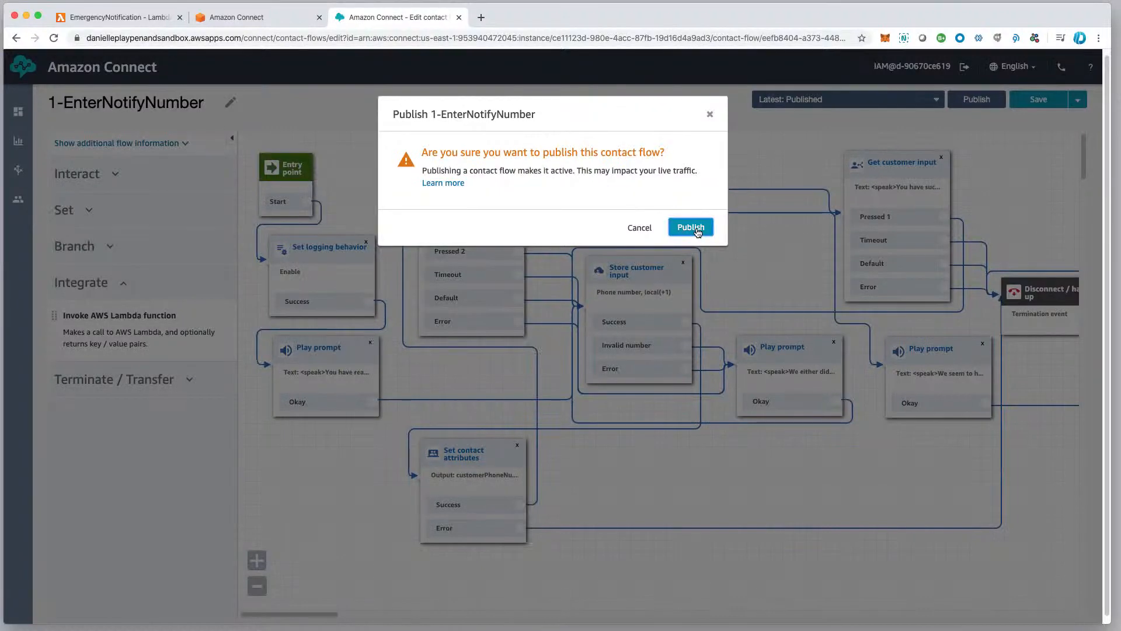
pyautogui.click(691, 227)
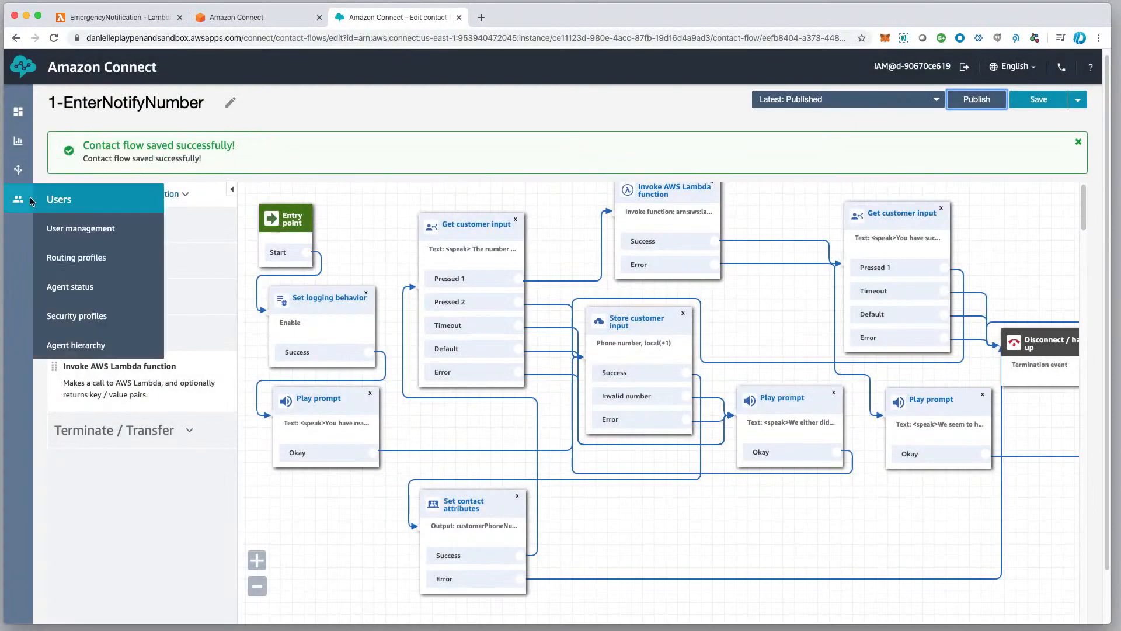
# Go to the list of contact flows and open the 1-EmergencyAnnouncement flow.
pyautogui.moveTo(19, 141)
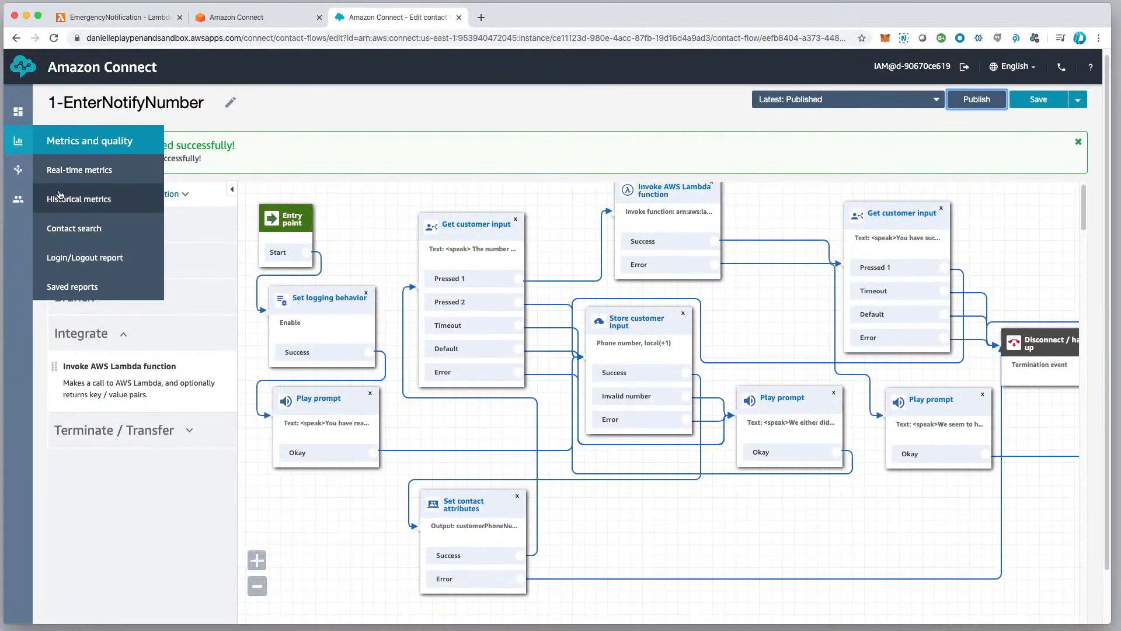
pyautogui.moveTo(15, 171)
pyautogui.click(60, 228)
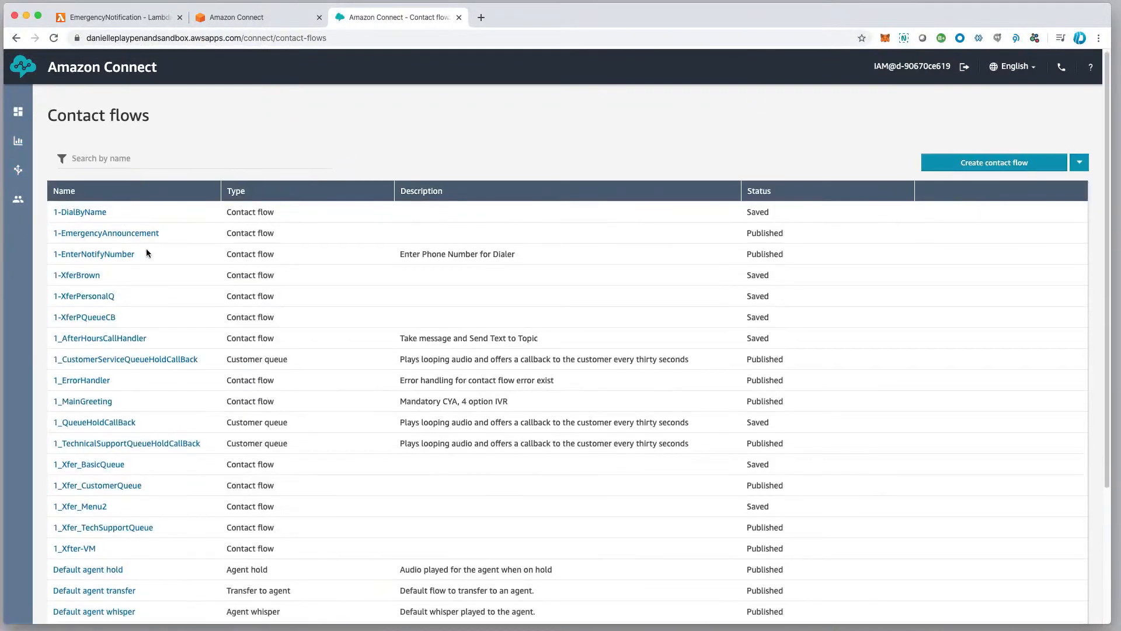
pyautogui.click(110, 235)
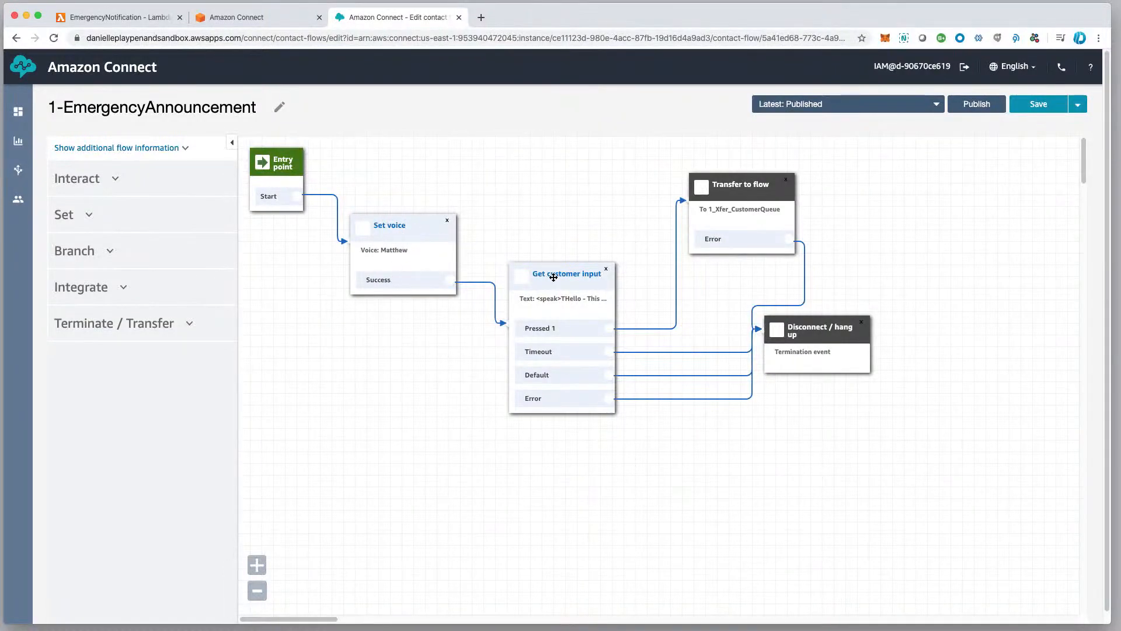
# Read the full text-to-speech message in the Get customer input block of 1-EmergencyAnnouncement, leaving it without saving.
pyautogui.moveTo(553, 277); pyautogui.dragTo(551, 279)
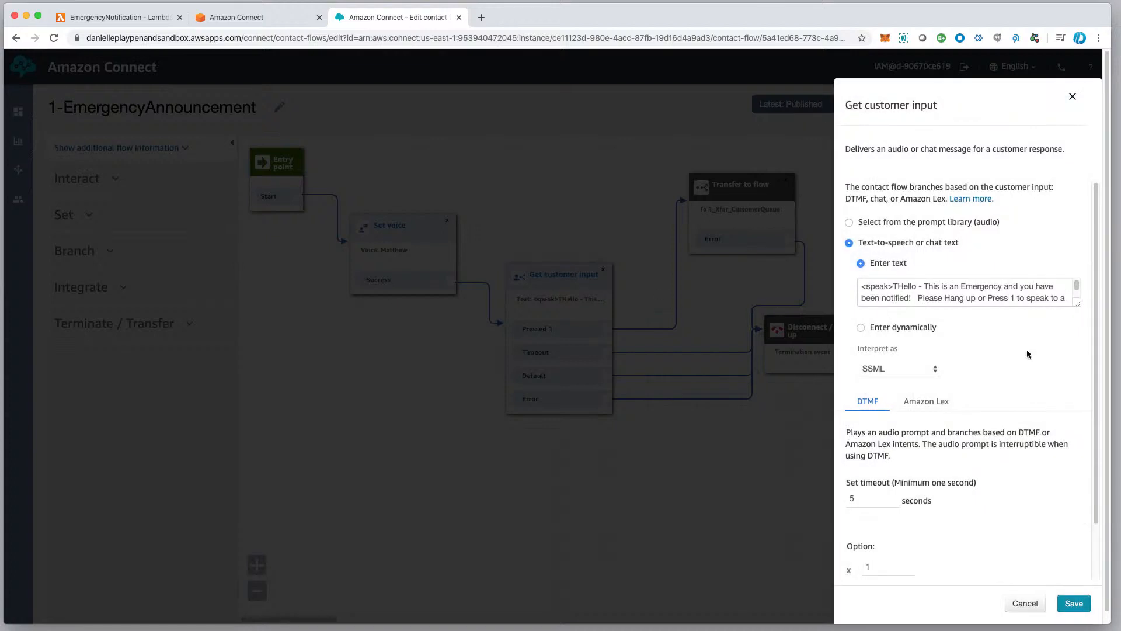
pyautogui.moveTo(1078, 304); pyautogui.dragTo(1084, 329)
pyautogui.scroll(-1, 1001, 299)
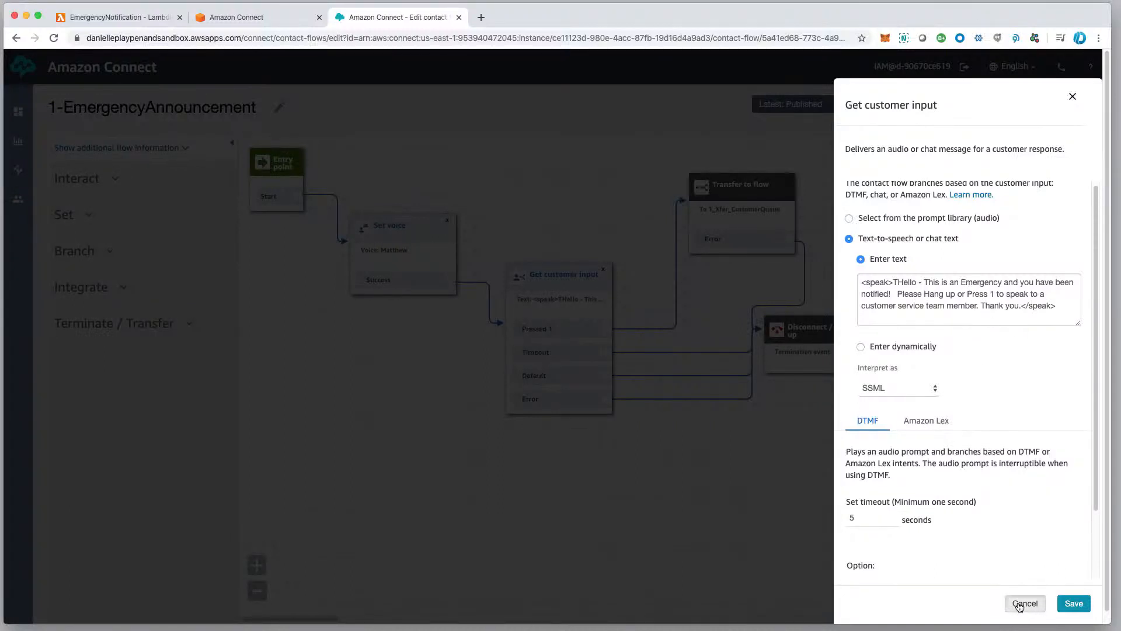
pyautogui.click(1019, 605)
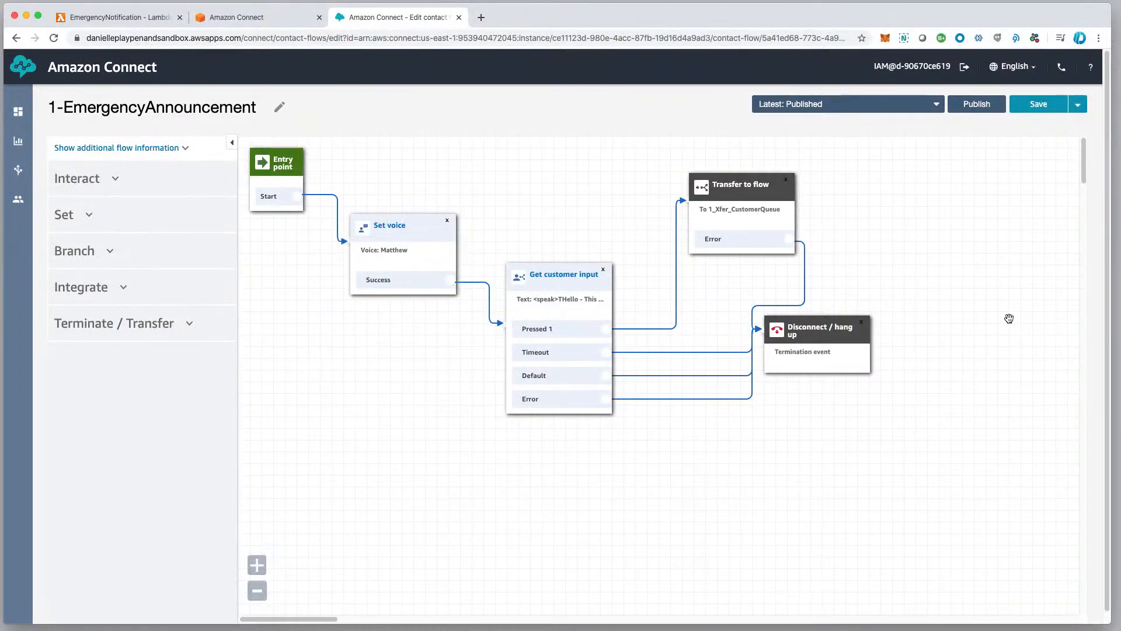
pyautogui.scroll(-1, 993, 292)
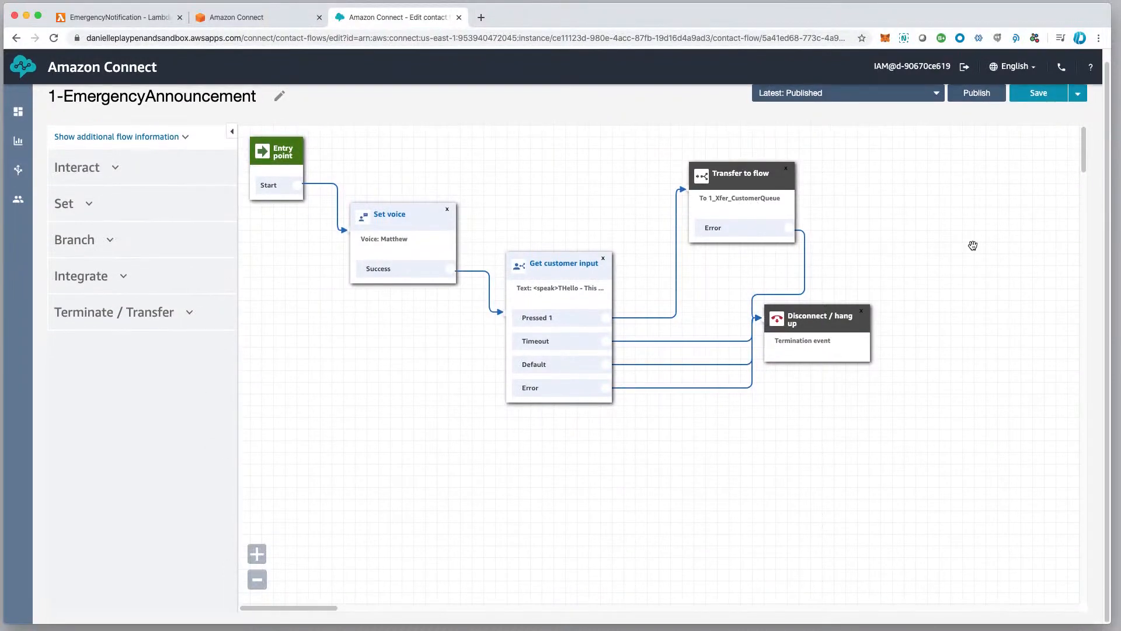
# Switch to the AWS Lambda console and open the EmergencyNotification function from the functions list.
pyautogui.click(236, 16)
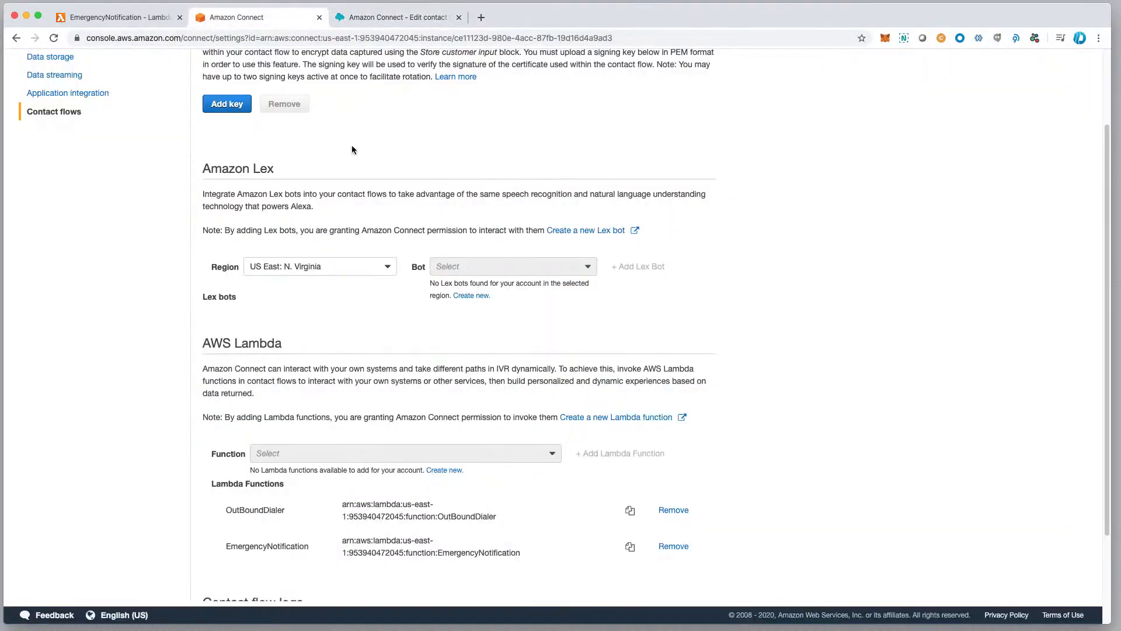
pyautogui.click(129, 19)
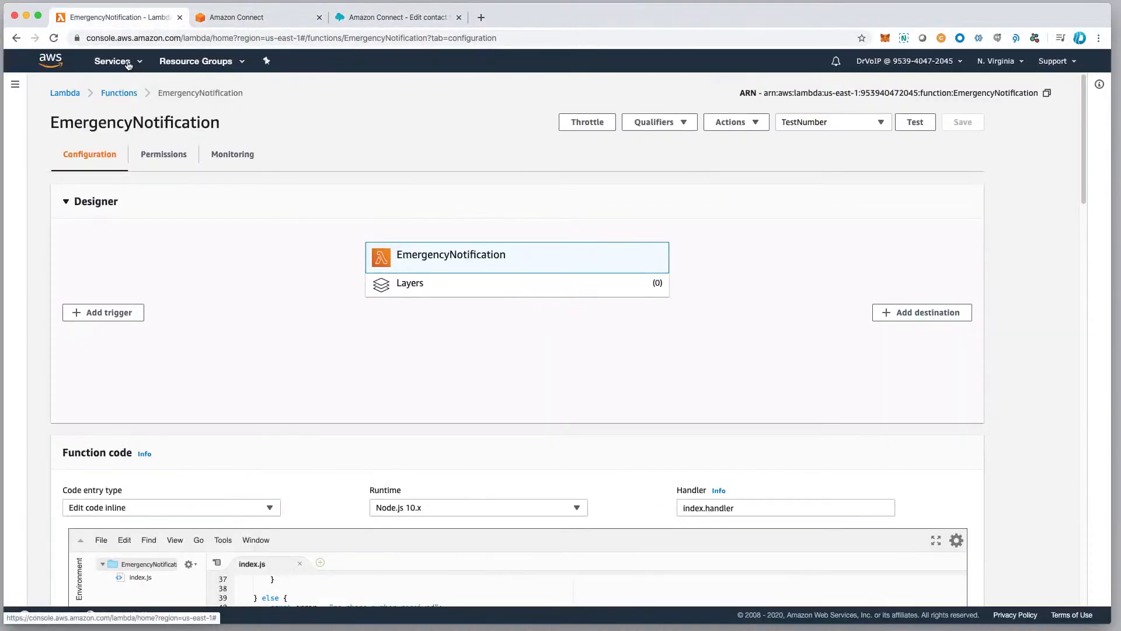
pyautogui.click(62, 93)
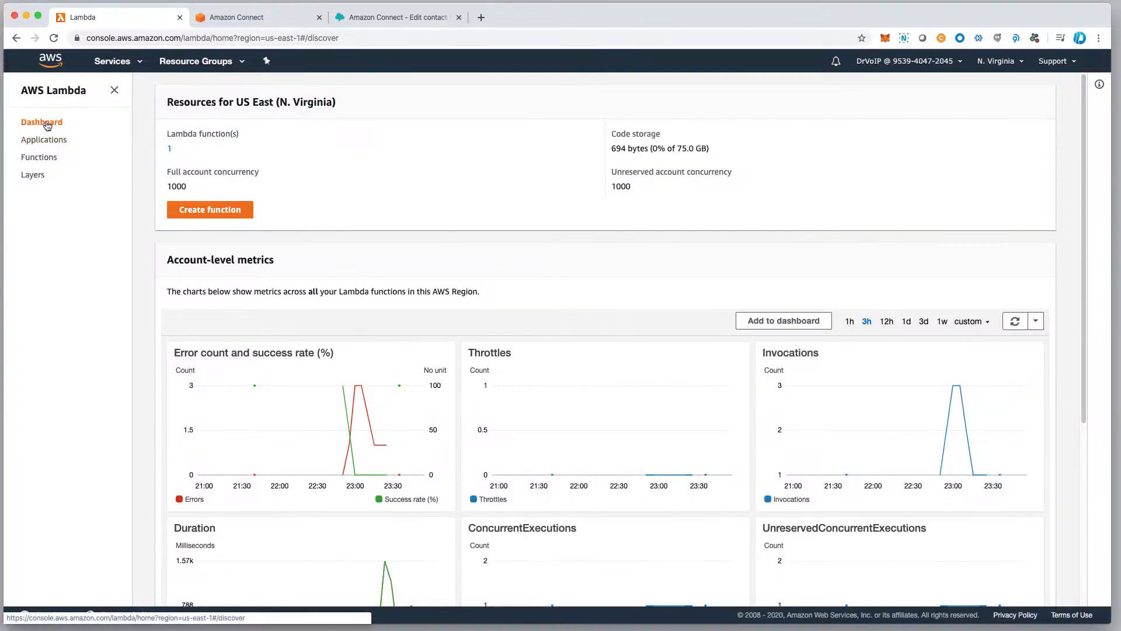
pyautogui.click(39, 159)
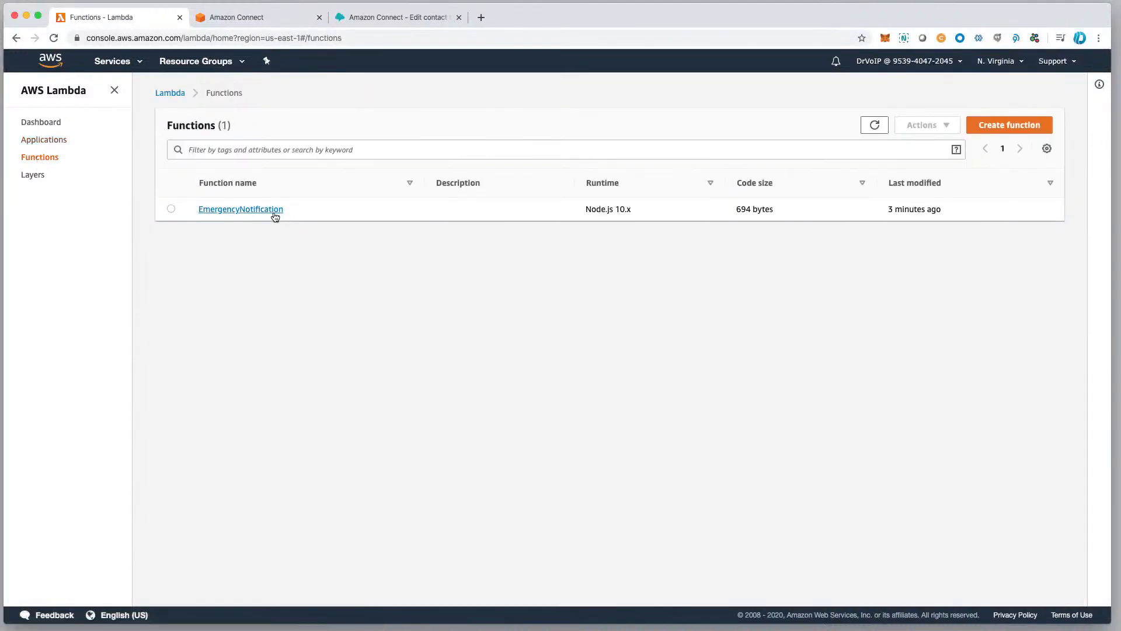
pyautogui.click(240, 210)
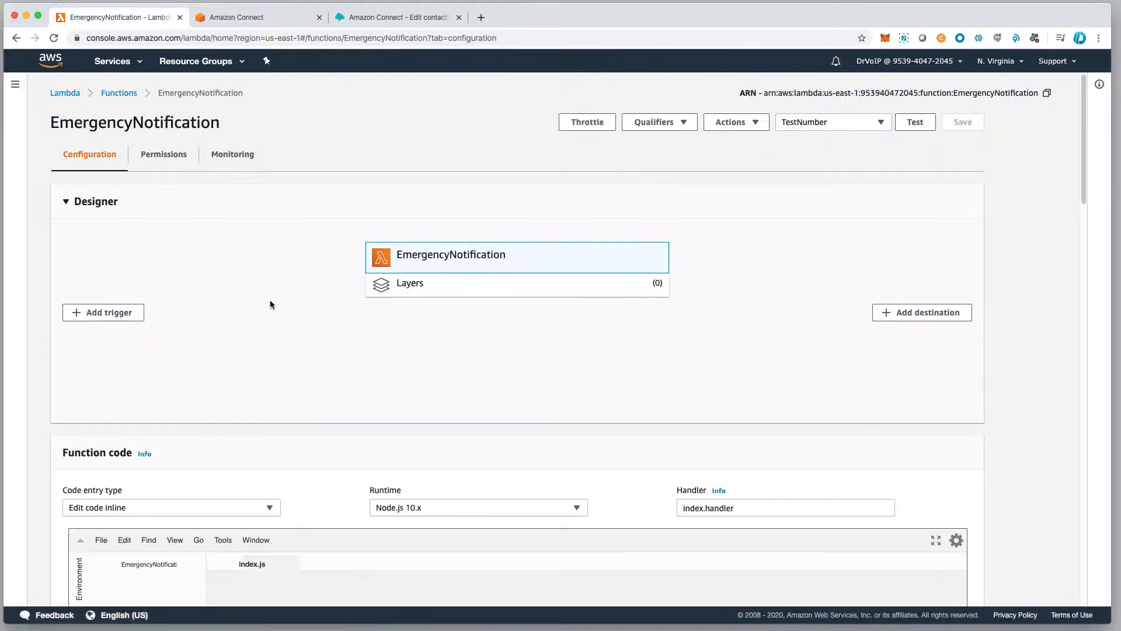
# Examine the EmergencyNotification function's index.js code, selecting all of it, and look over its environment variables.
pyautogui.scroll(-5, 289, 283)
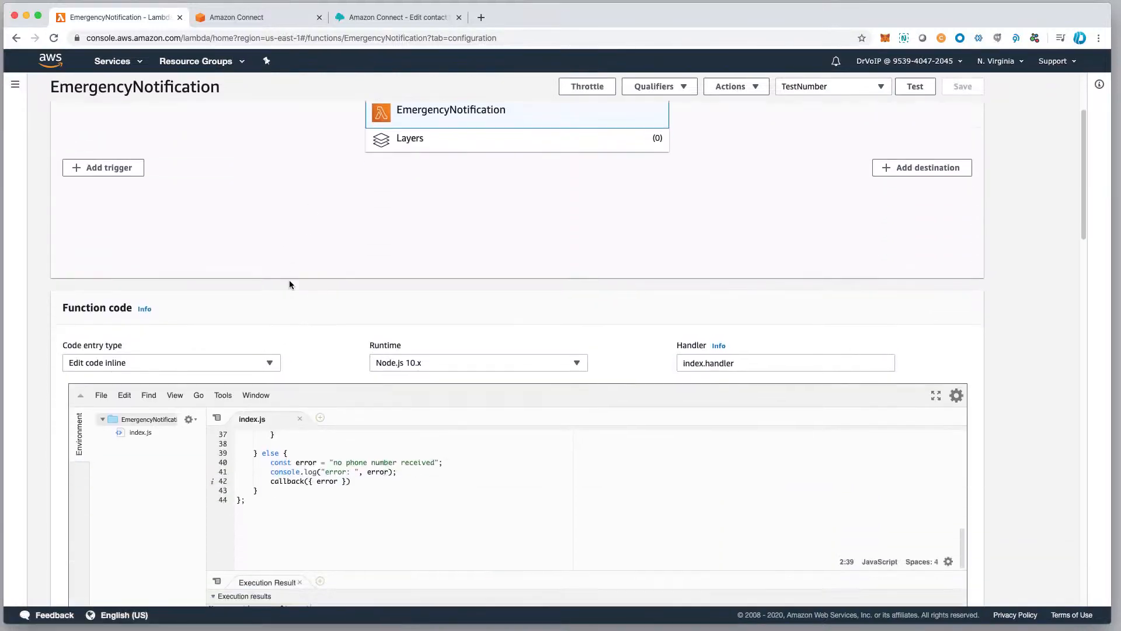
pyautogui.scroll(4, 290, 409)
pyautogui.scroll(3, 289, 409)
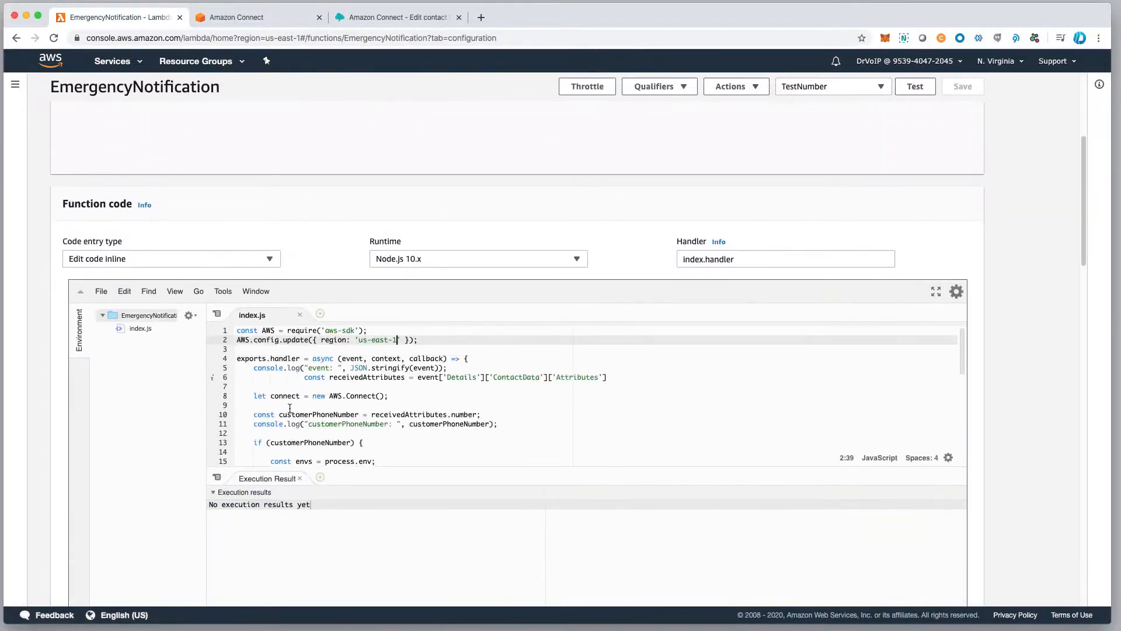
pyautogui.moveTo(238, 334); pyautogui.dragTo(372, 501)
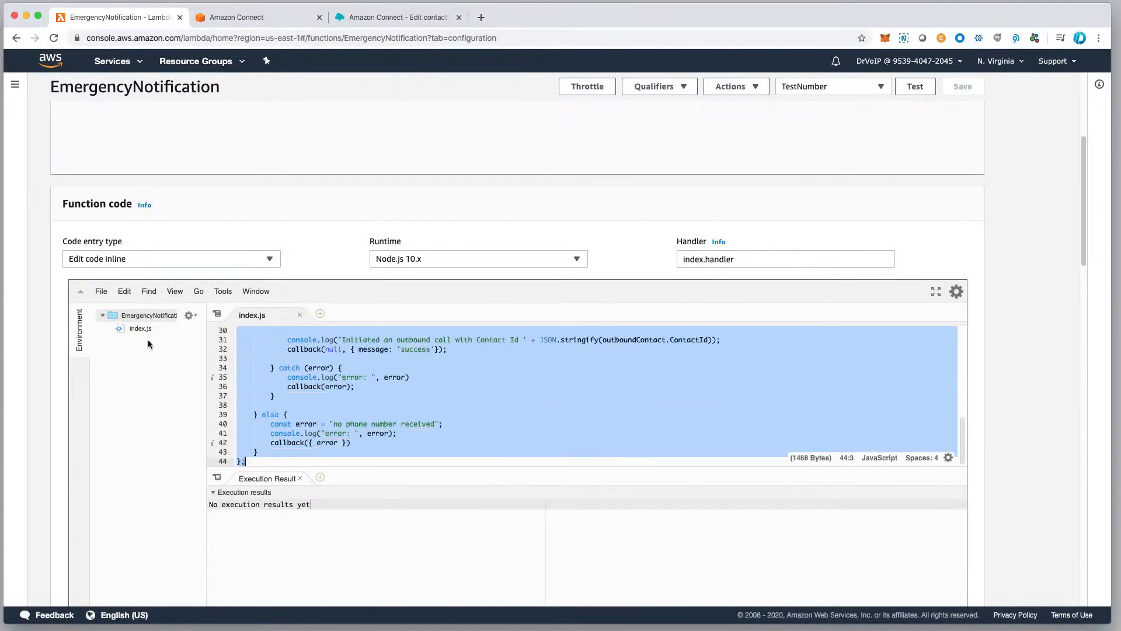
pyautogui.scroll(-5, 400, 452)
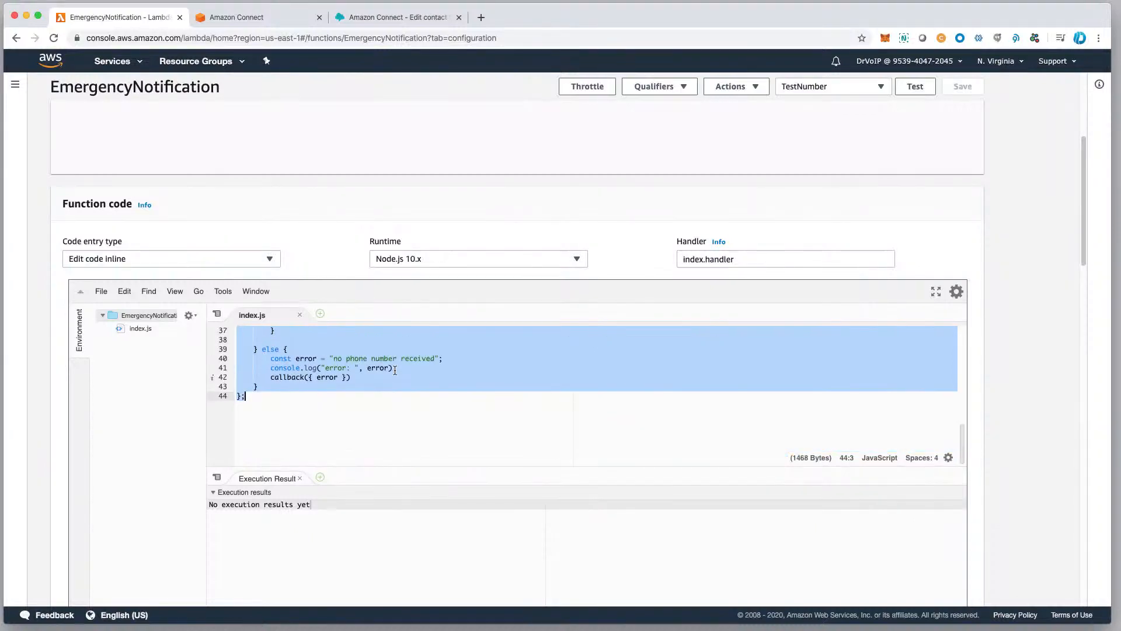
pyautogui.scroll(-2, 399, 453)
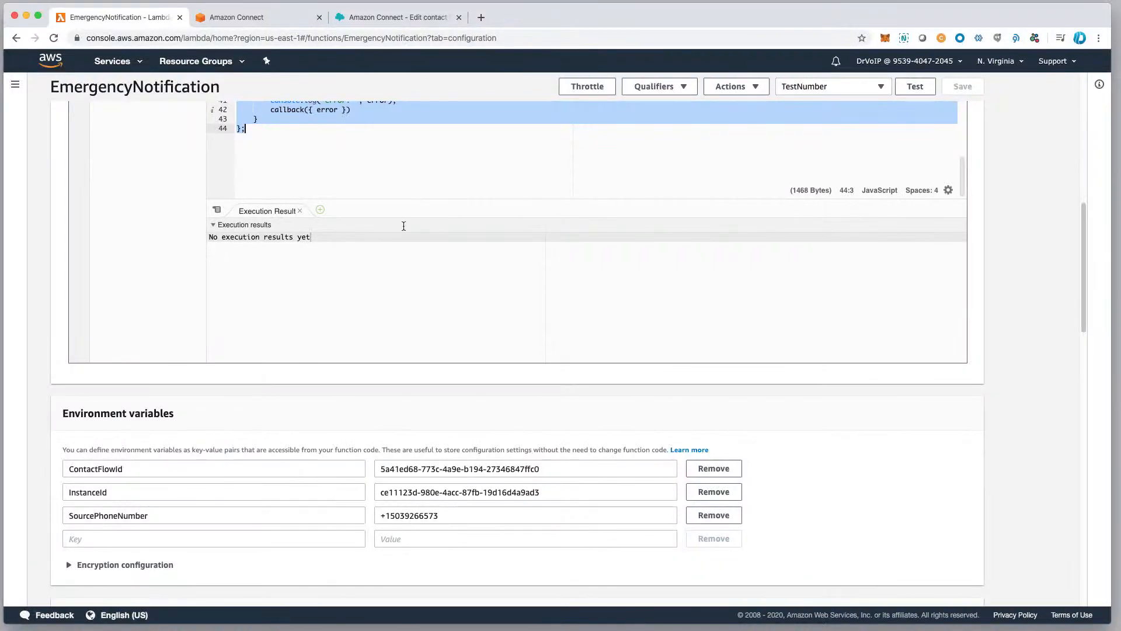
pyautogui.scroll(8, 449, 278)
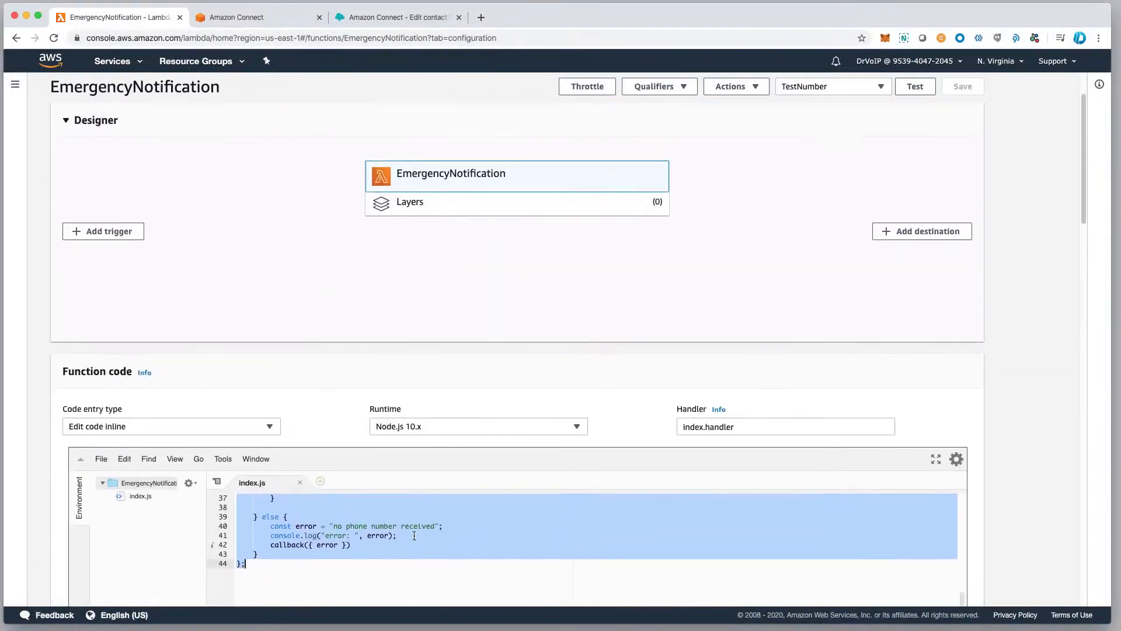
pyautogui.scroll(10, 424, 464)
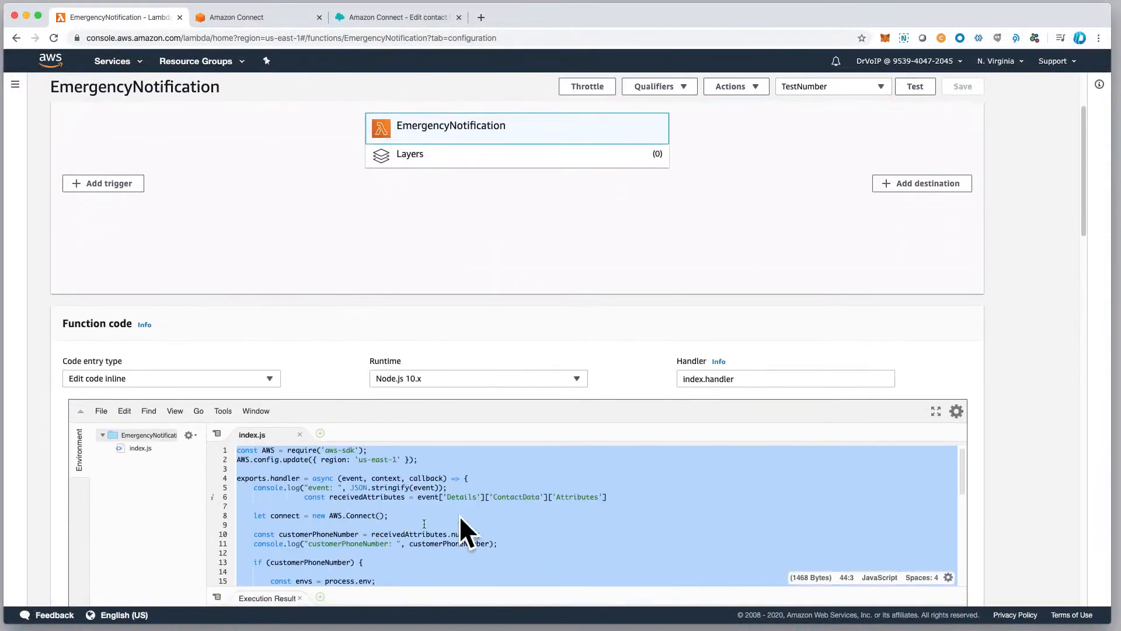
pyautogui.moveTo(1078, 231); pyautogui.dragTo(1085, 280)
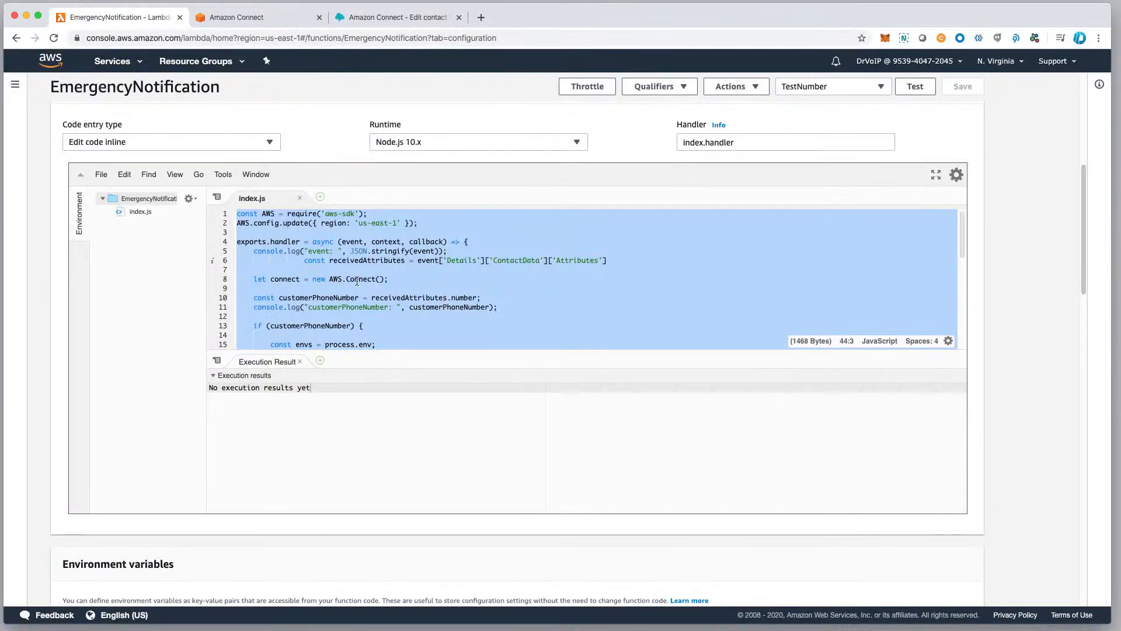
# Clear the code selection in index.js and highlight the 'us-east-1' region value in the AWS.config.update line.
pyautogui.click(444, 320)
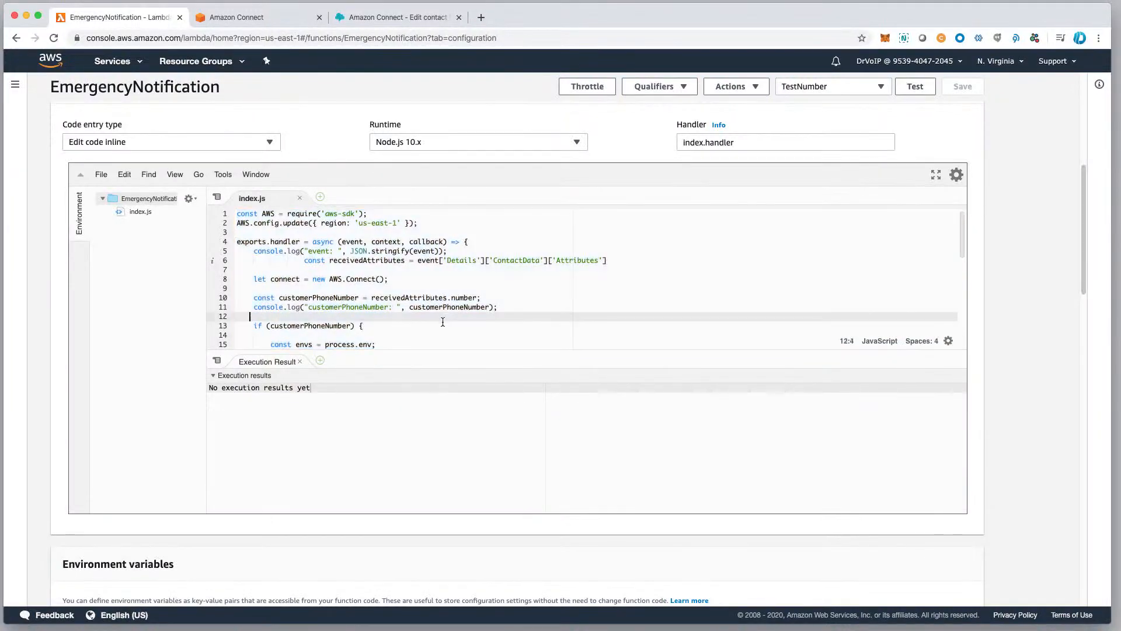
pyautogui.scroll(1, 373, 263)
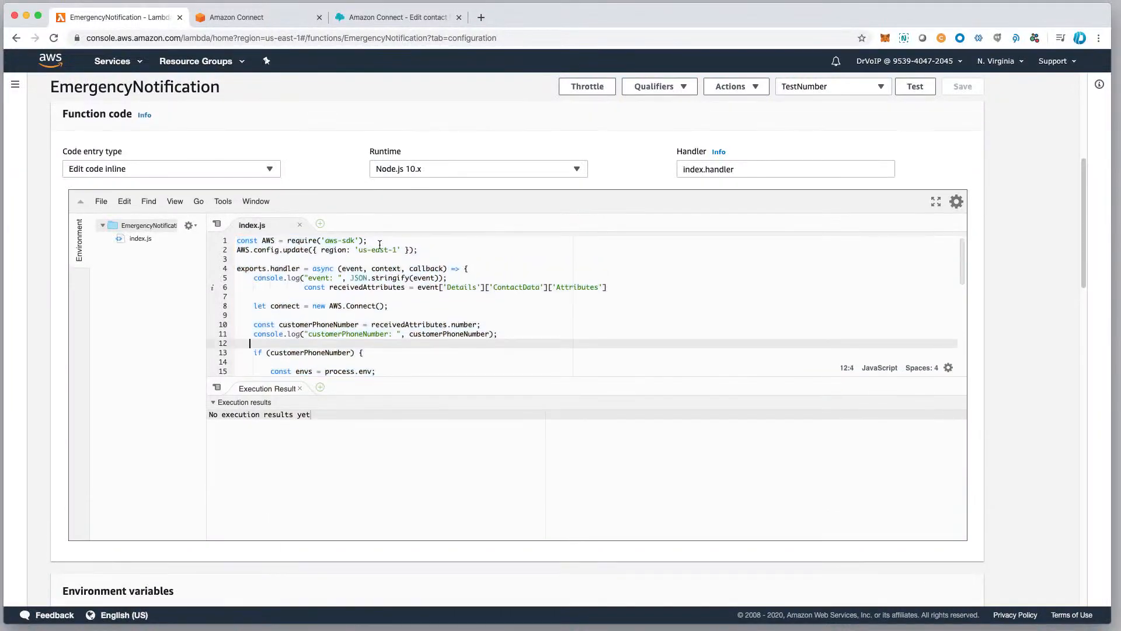
pyautogui.moveTo(357, 252); pyautogui.dragTo(393, 255)
# Read the params object in index.js and highlight customerPhoneNumber, the value of DestinationPhoneNumber.
pyautogui.scroll(-3, 402, 339)
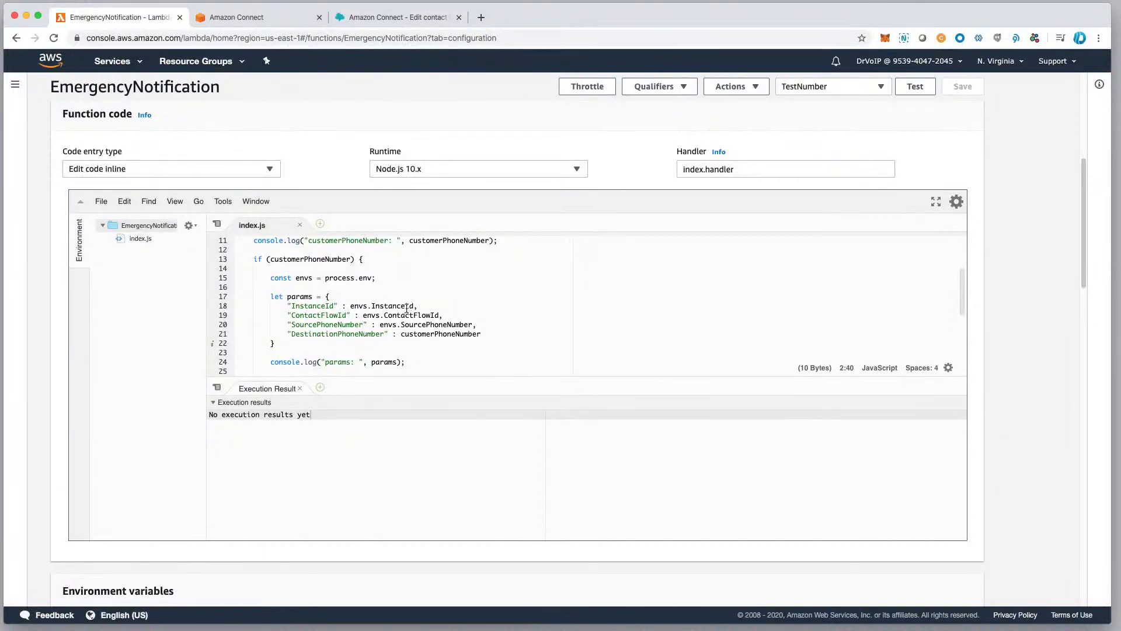
pyautogui.click(441, 316)
pyautogui.write(',')
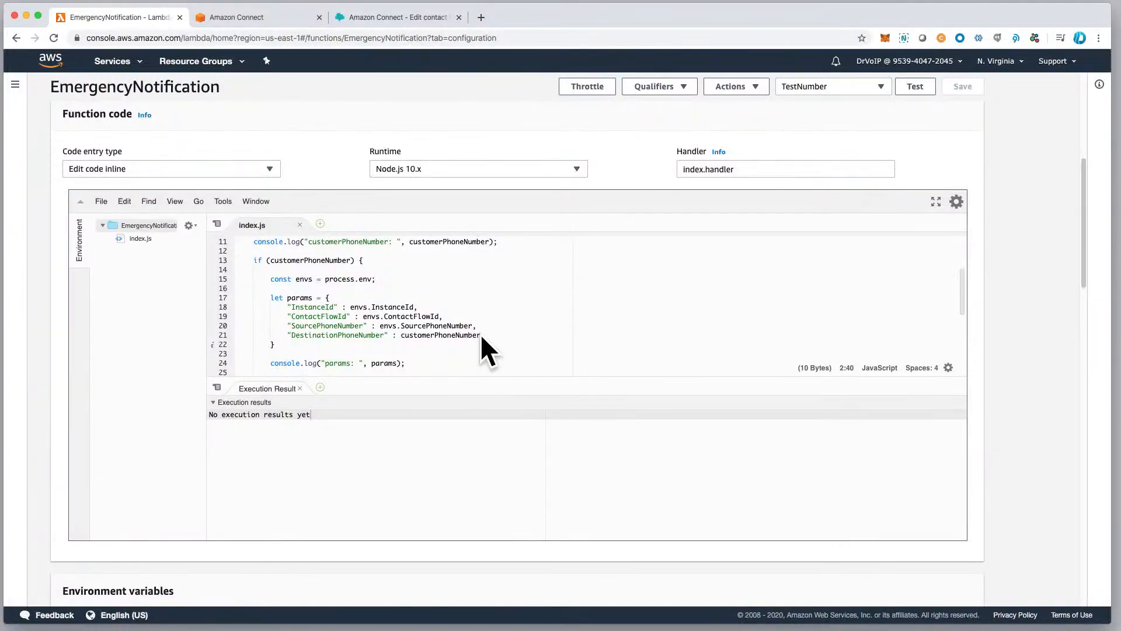
pyautogui.moveTo(401, 335); pyautogui.dragTo(483, 335)
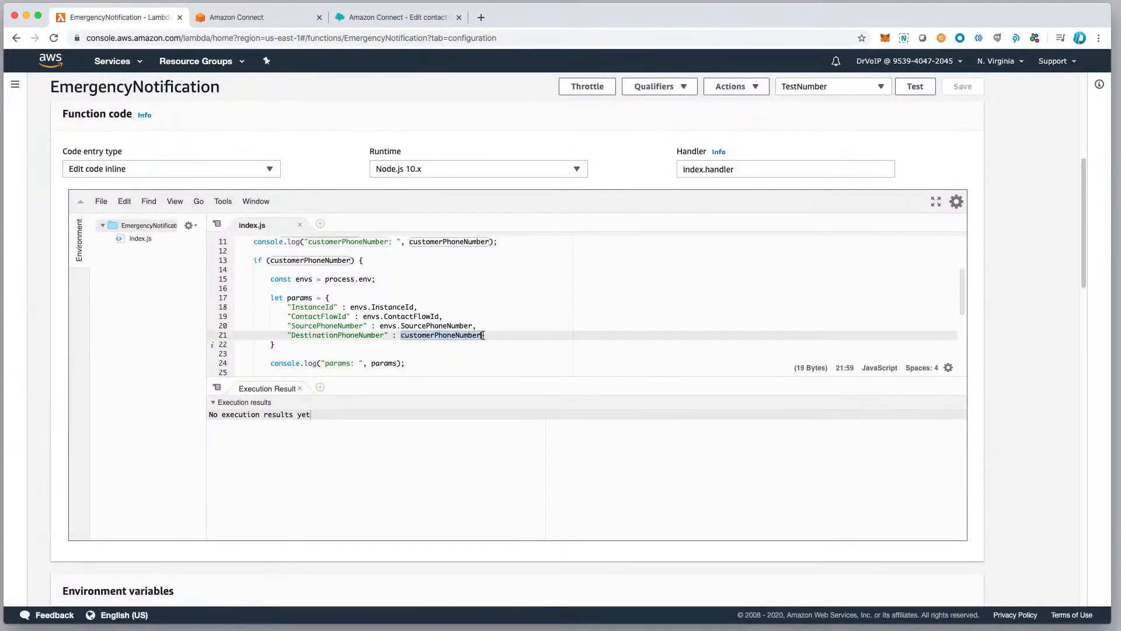
# Look through the rest of index.js, from the received attributes to the startOutboundVoiceContact call and the error handling.
pyautogui.scroll(-2, 475, 360)
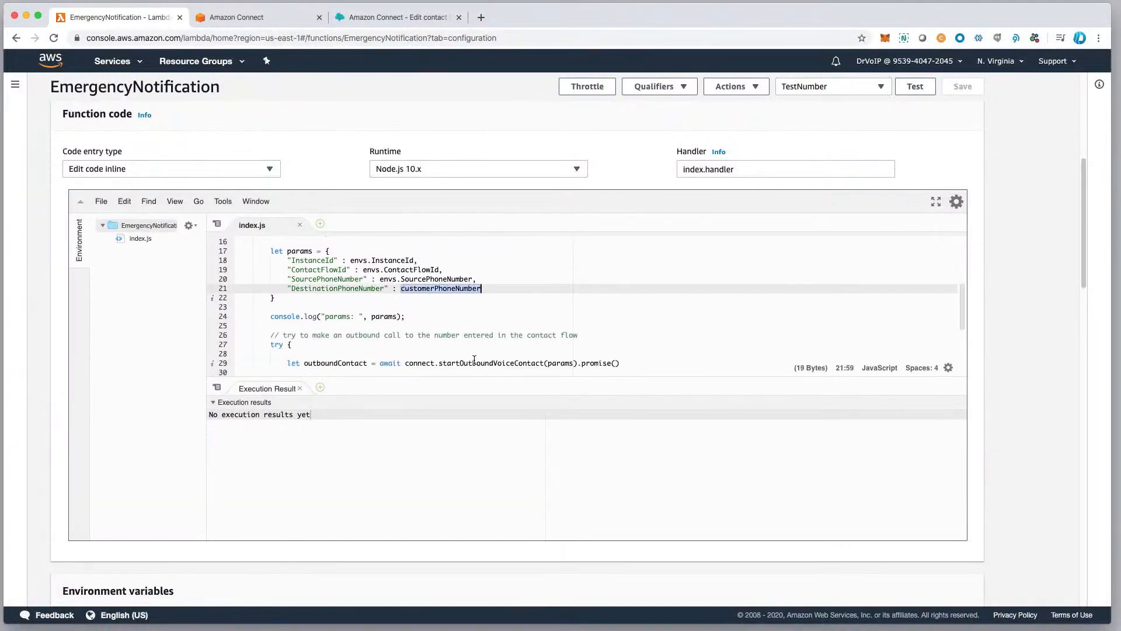
pyautogui.scroll(5, 471, 359)
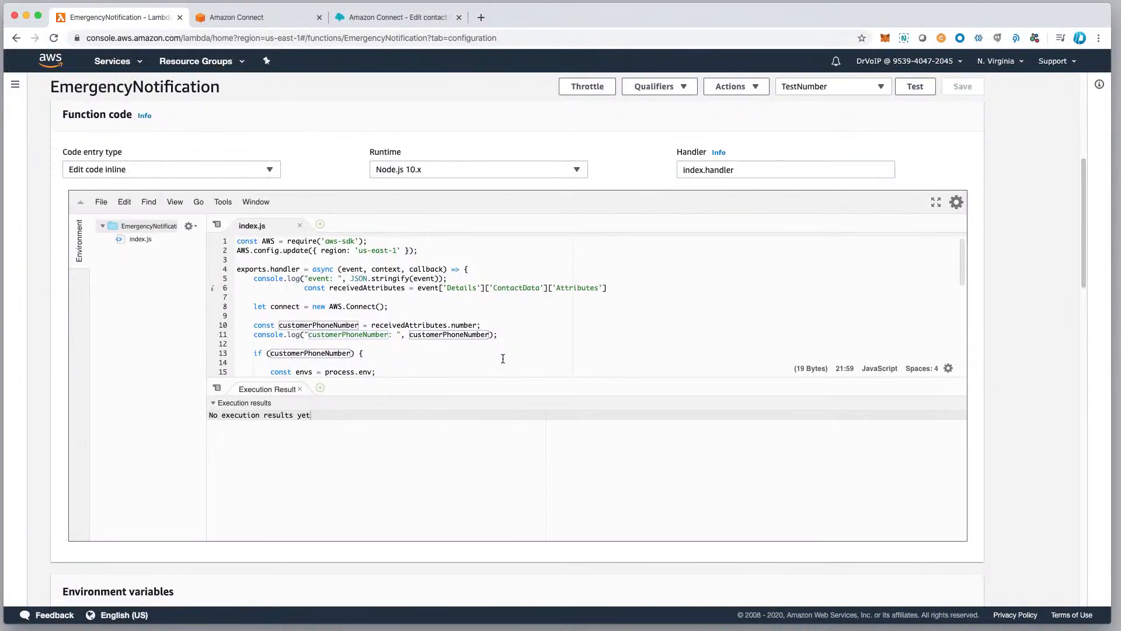
pyautogui.scroll(-3, 379, 337)
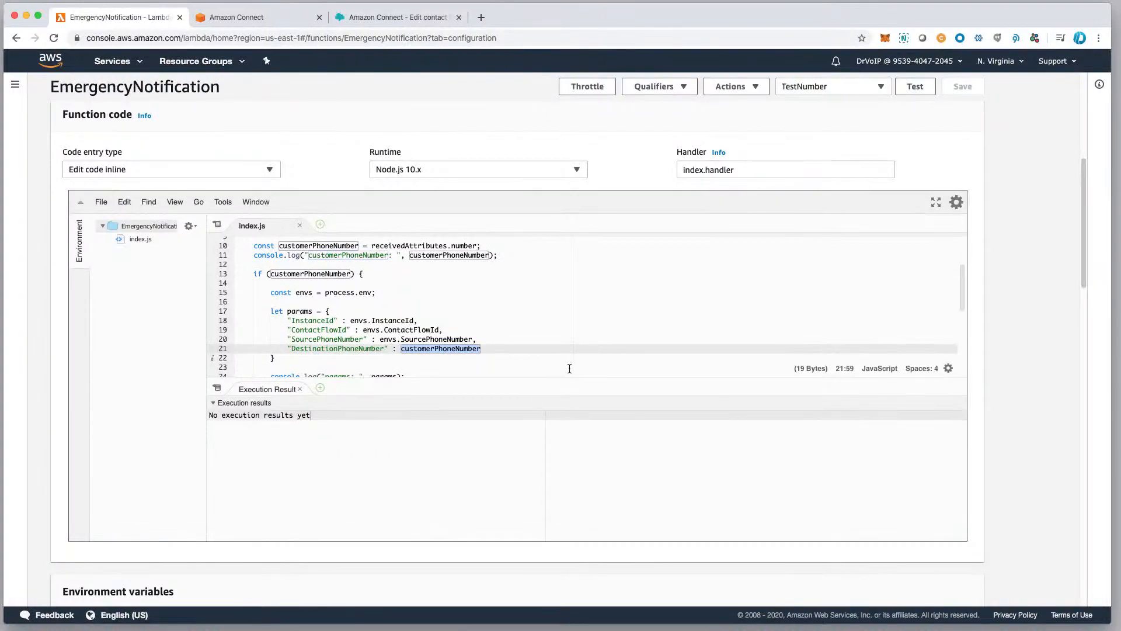
pyautogui.scroll(-10, 569, 368)
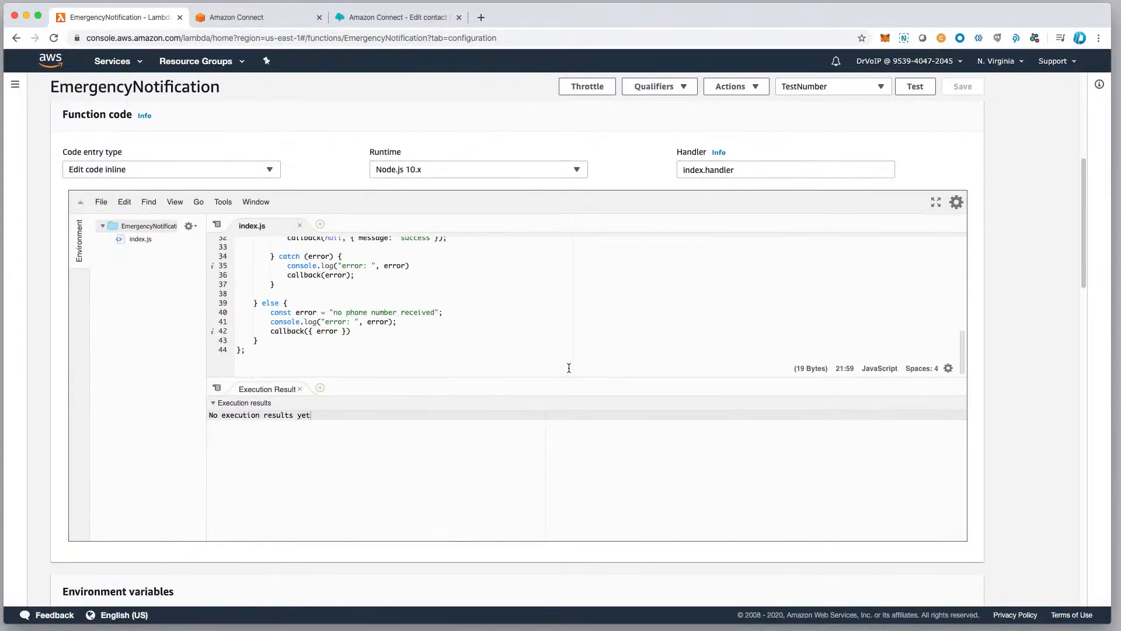
# Go to the function's environment variables and highlight the ContactFlowId key and its value.
pyautogui.scroll(-3, 430, 512)
pyautogui.scroll(-3, 430, 512)
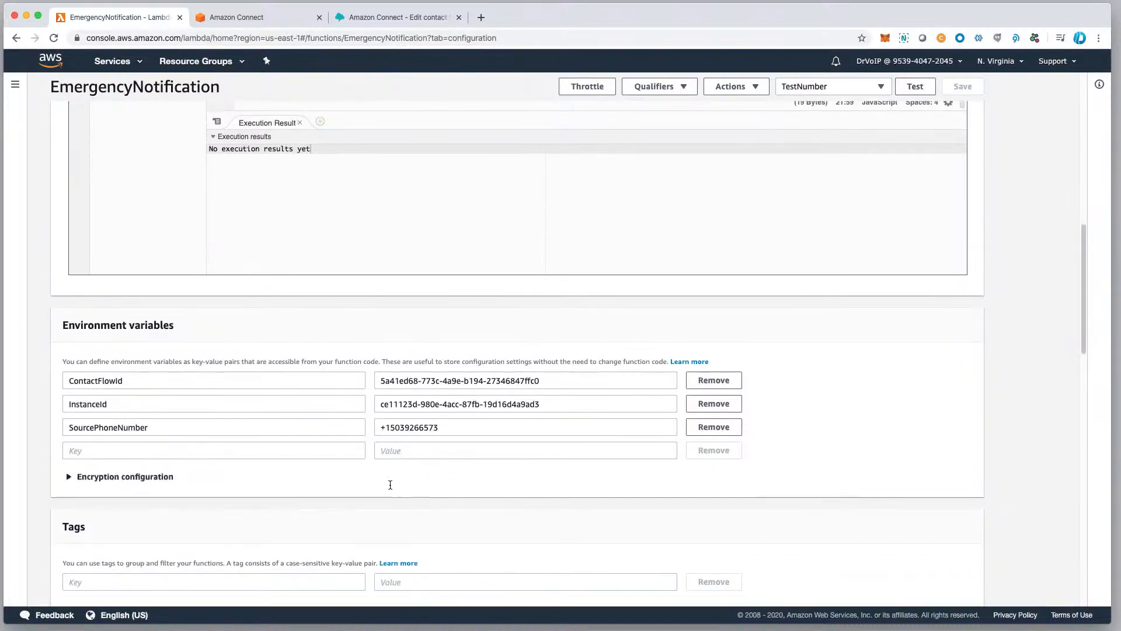
pyautogui.click(159, 382)
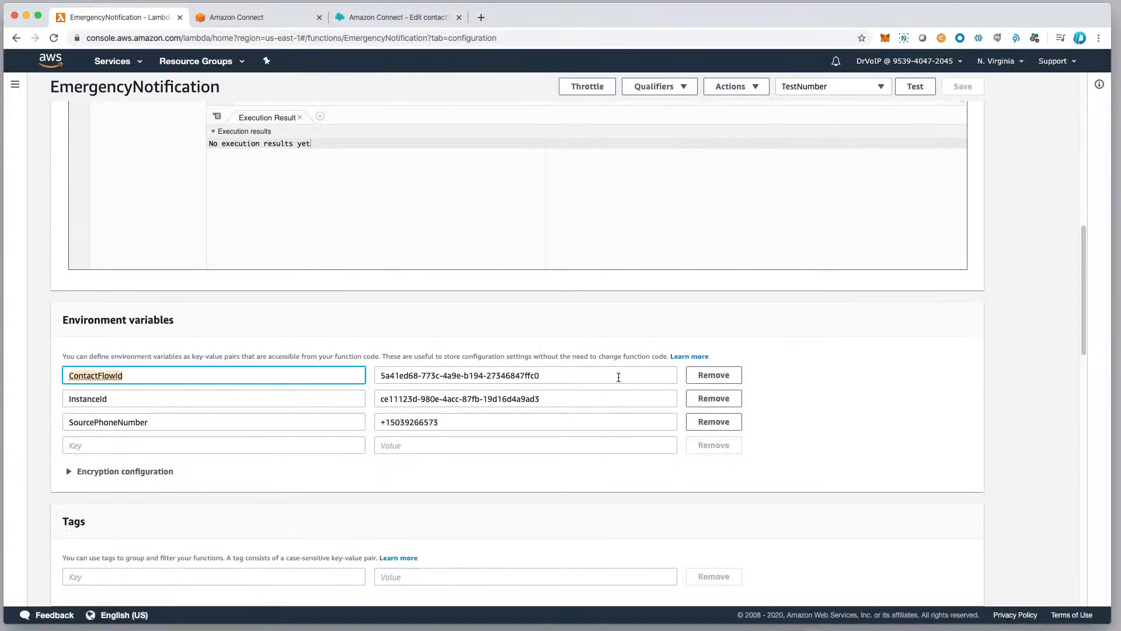
pyautogui.moveTo(618, 377); pyautogui.dragTo(419, 368)
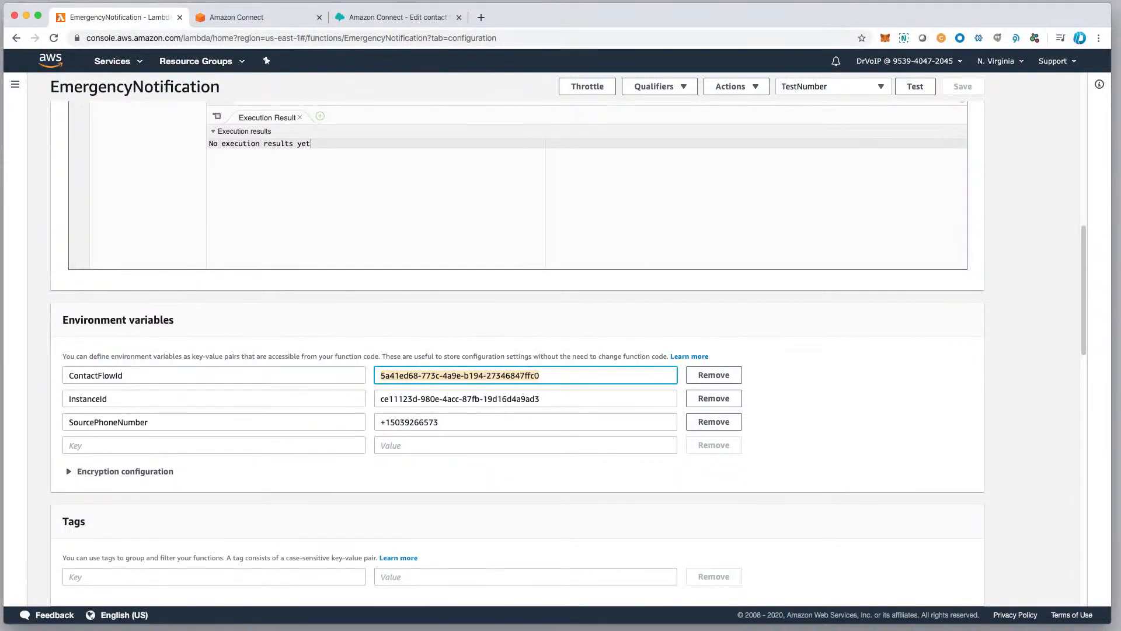
# Show the additional flow information of 1-EmergencyAnnouncement in Amazon Connect and highlight the contact flow ID at the end of its ARN.
pyautogui.click(376, 18)
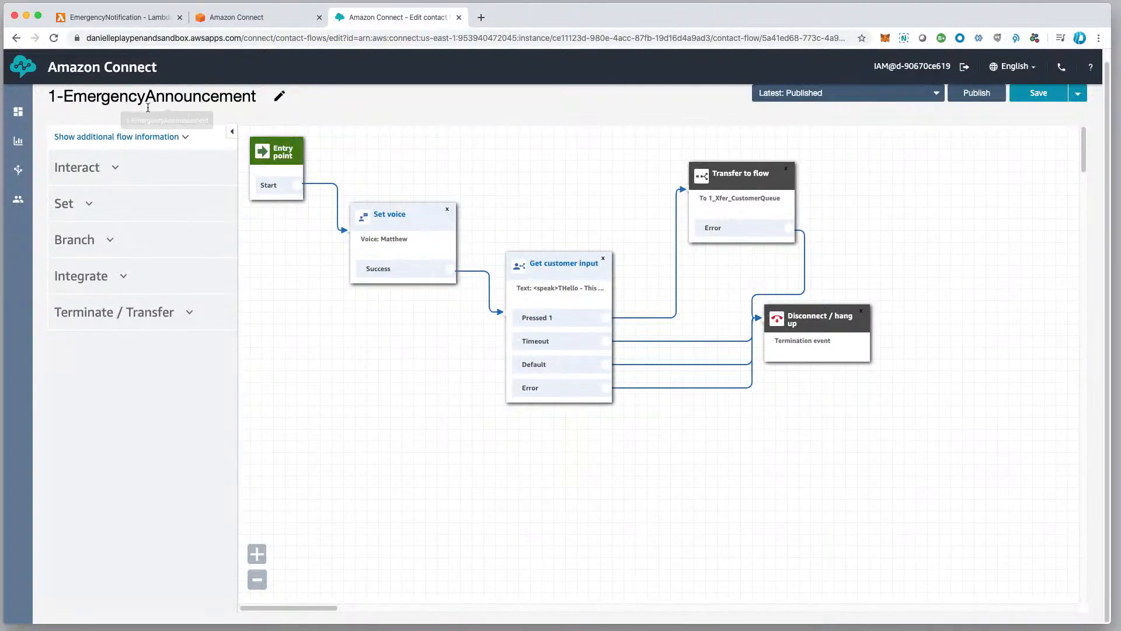
pyautogui.click(184, 139)
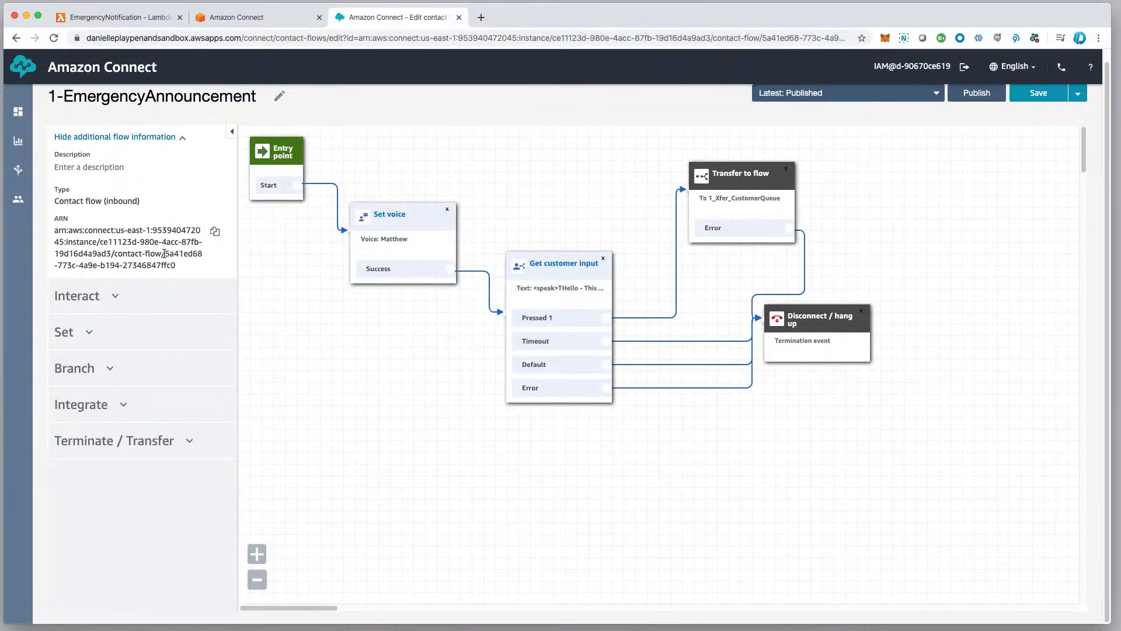
pyautogui.moveTo(174, 256); pyautogui.dragTo(220, 267)
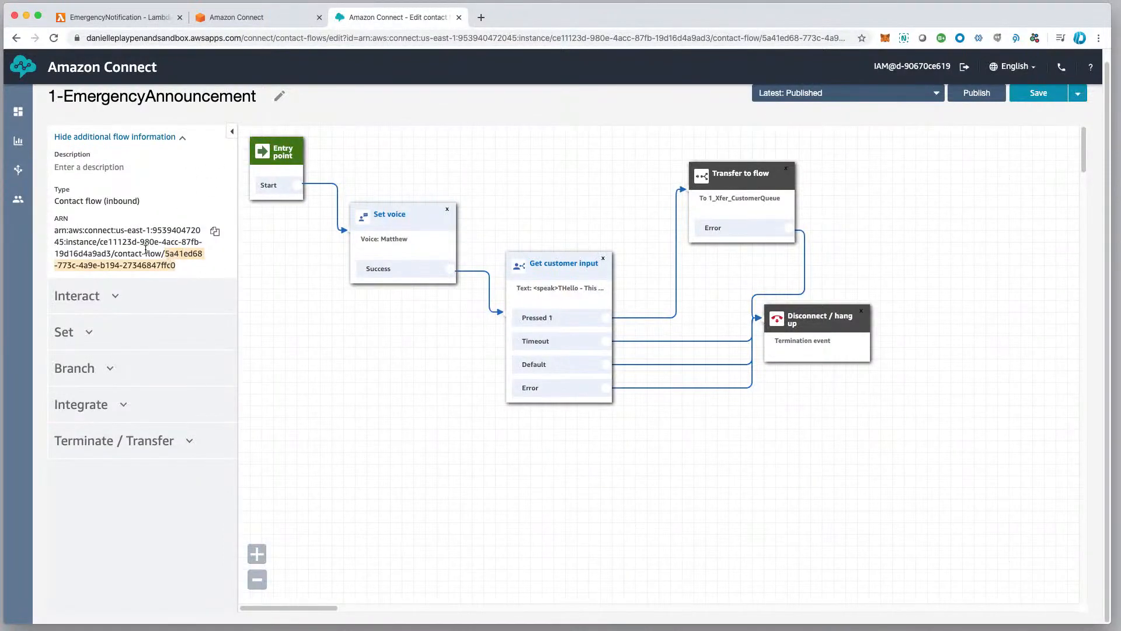
# Open the contact center instance's overview in the Amazon Connect console and highlight the instance ID at the end of its ARN.
pyautogui.click(258, 22)
pyautogui.scroll(3, 35, 106)
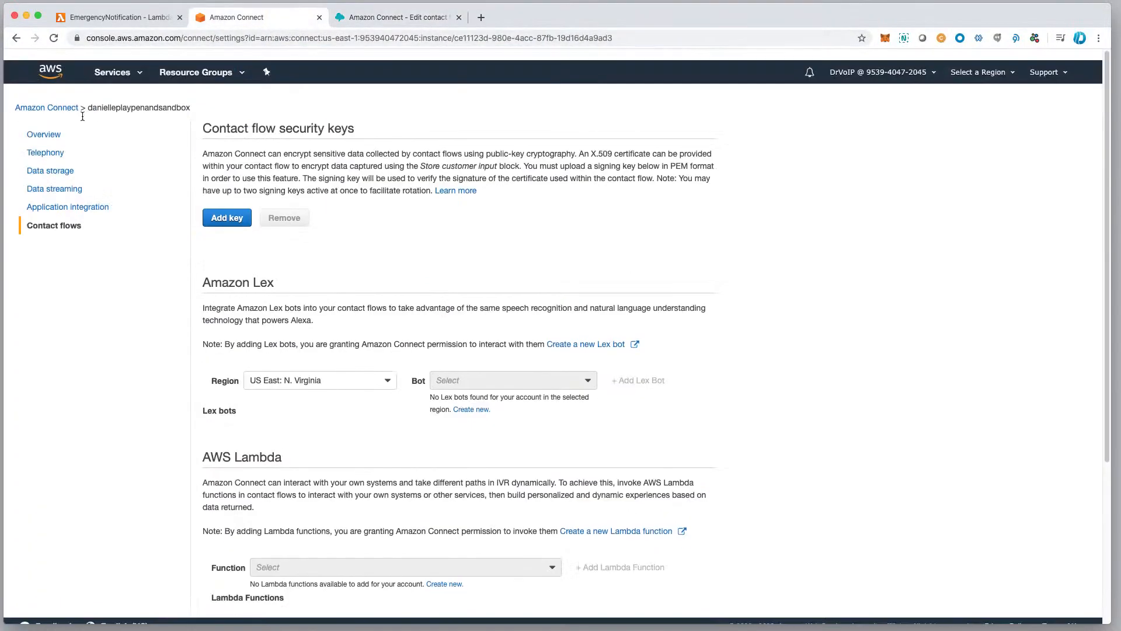
pyautogui.click(56, 97)
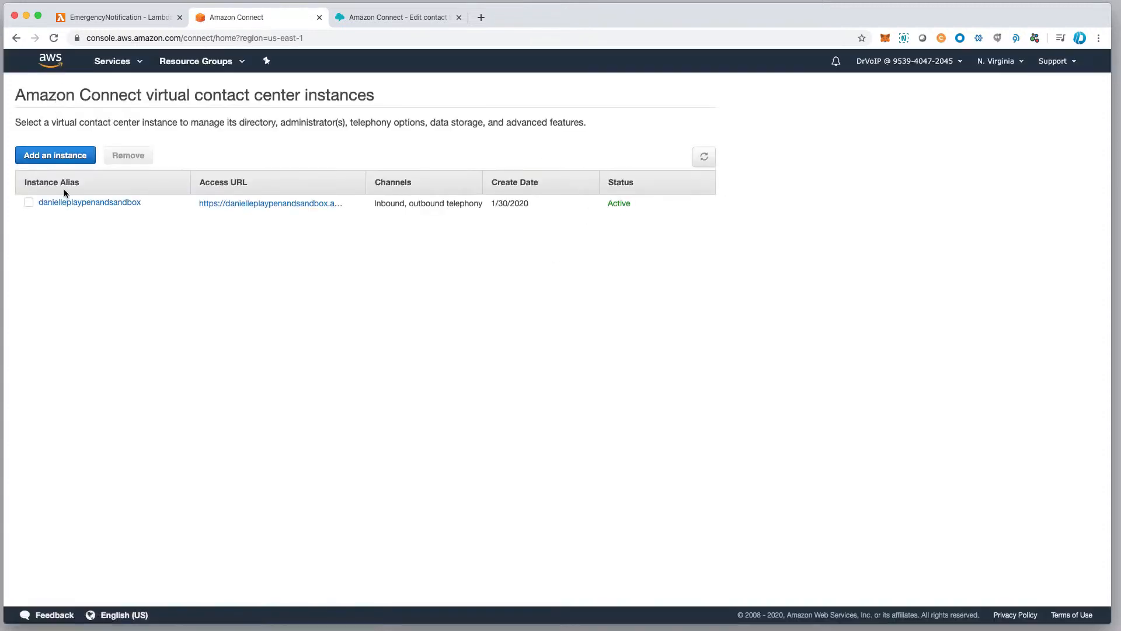
pyautogui.click(73, 203)
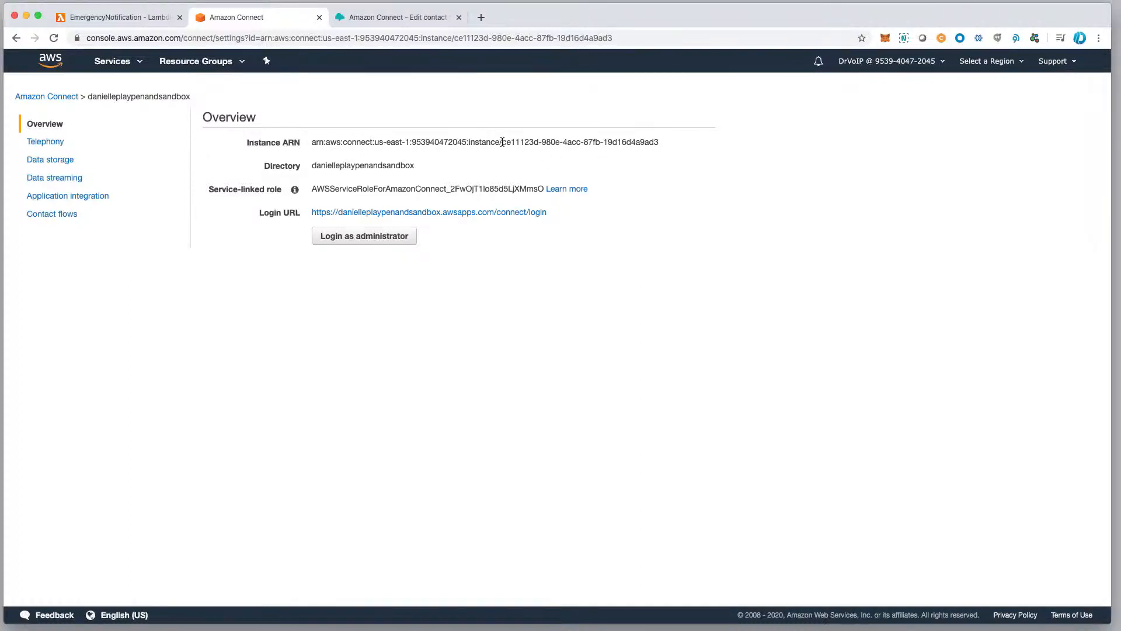
pyautogui.moveTo(502, 142); pyautogui.dragTo(660, 135)
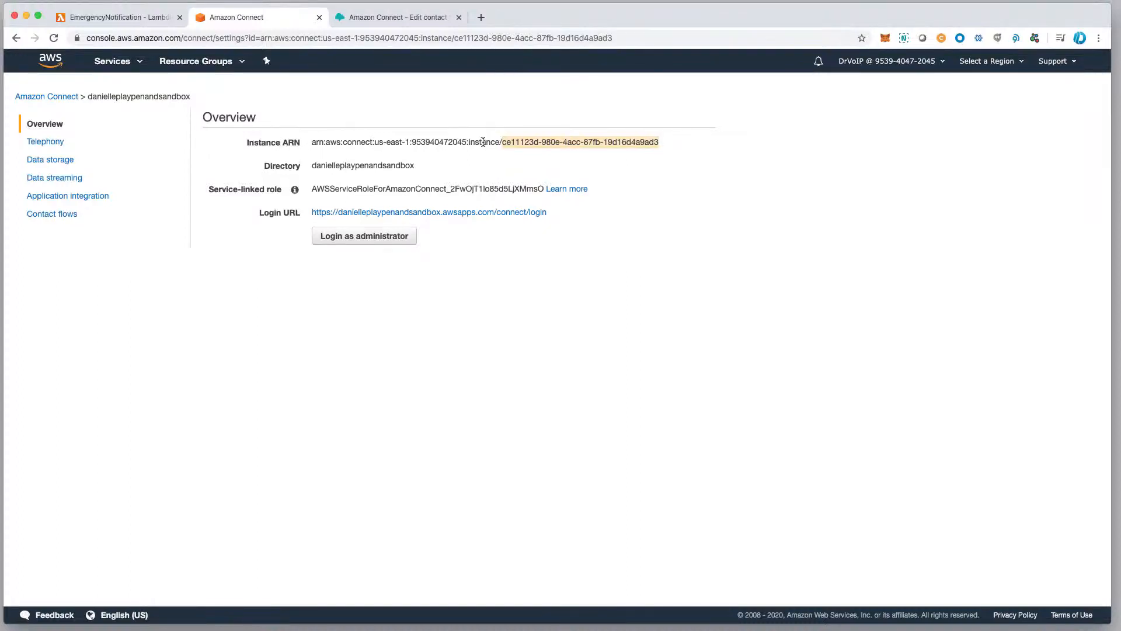
pyautogui.moveTo(503, 143); pyautogui.dragTo(666, 137)
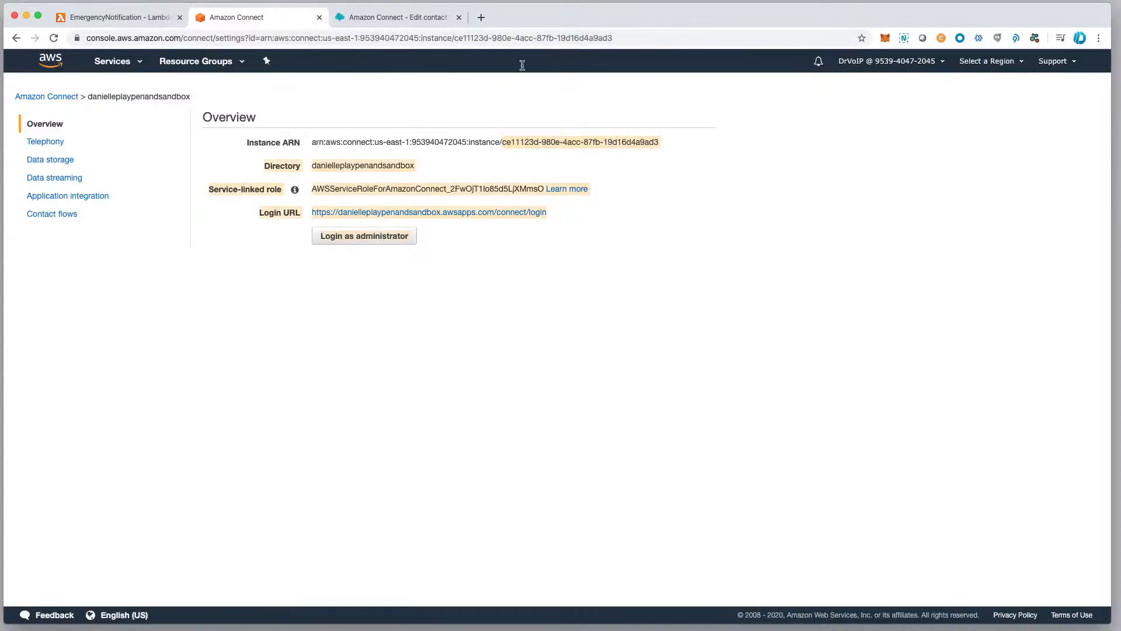
# Return to the Lambda console and compare the ContactFlowId and InstanceId environment variables with the IDs in the ARNs.
pyautogui.click(372, 20)
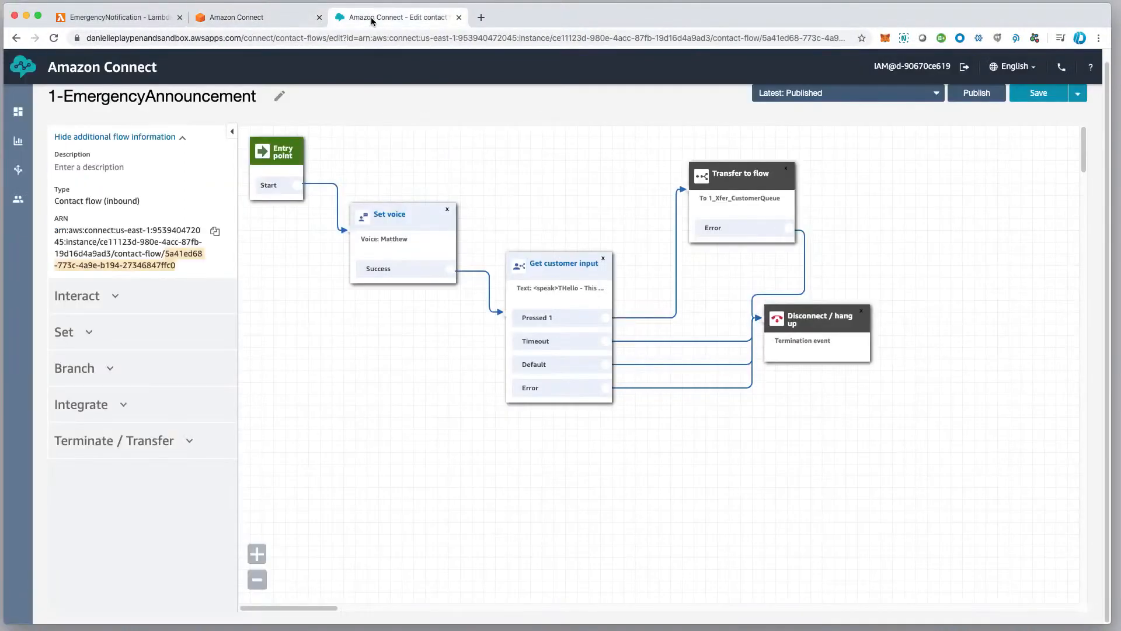
pyautogui.click(212, 19)
pyautogui.click(142, 18)
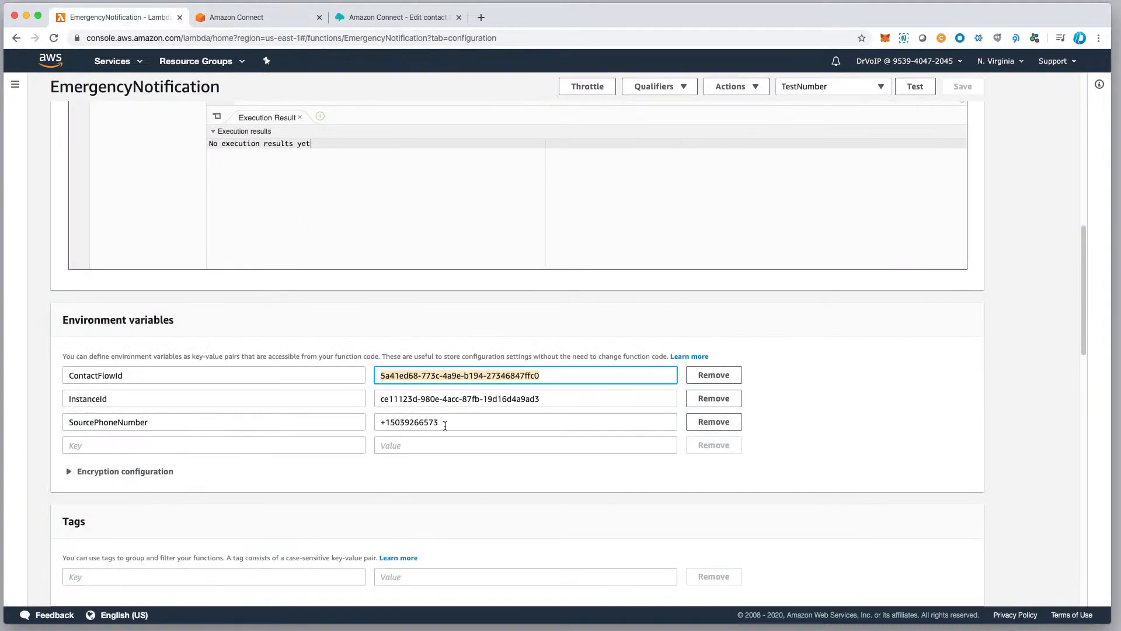
# Switch to the Amazon Connect contact flow editor and open the instance's phone numbers list from there.
pyautogui.click(398, 22)
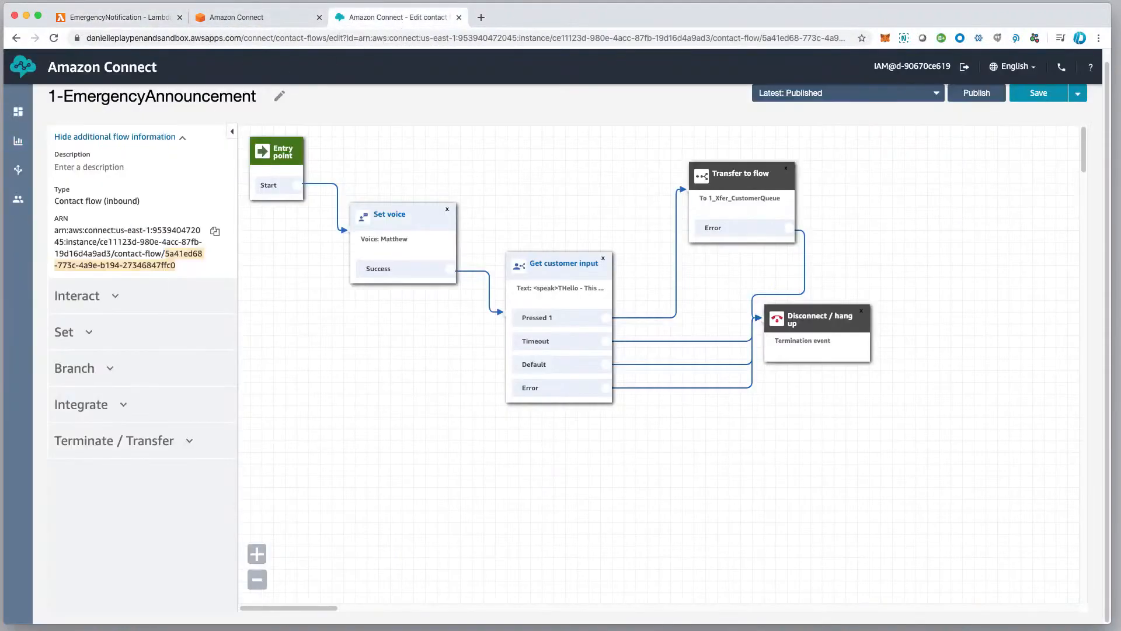
pyautogui.moveTo(26, 188)
pyautogui.click(82, 200)
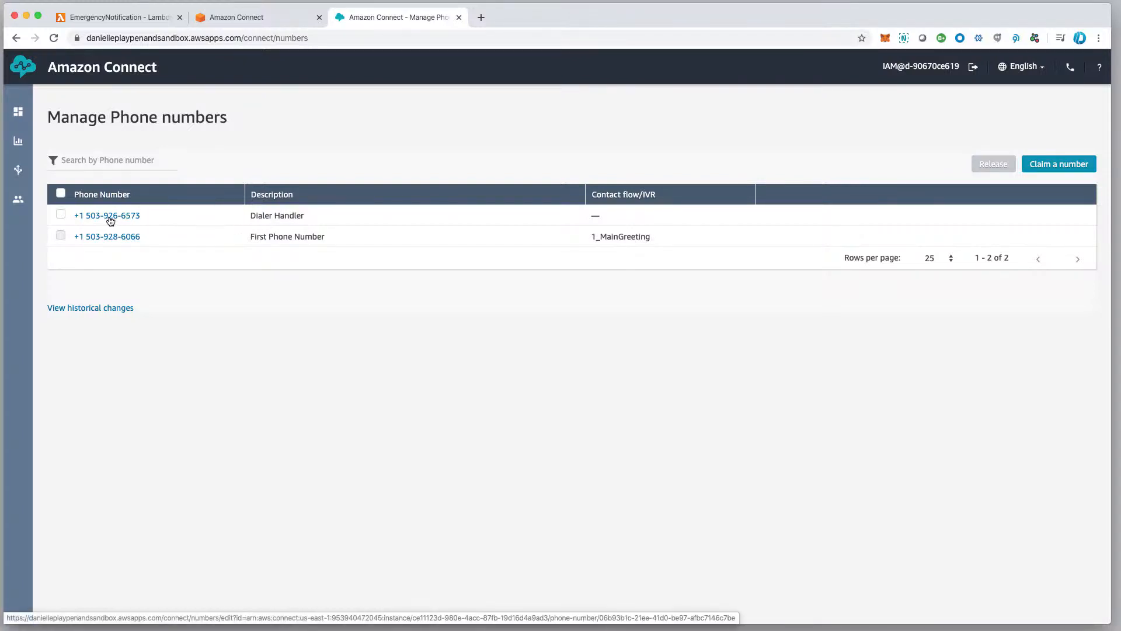
# Return to the EmergencyNotification function in Lambda and check its SourcePhoneNumber environment variable.
pyautogui.click(255, 18)
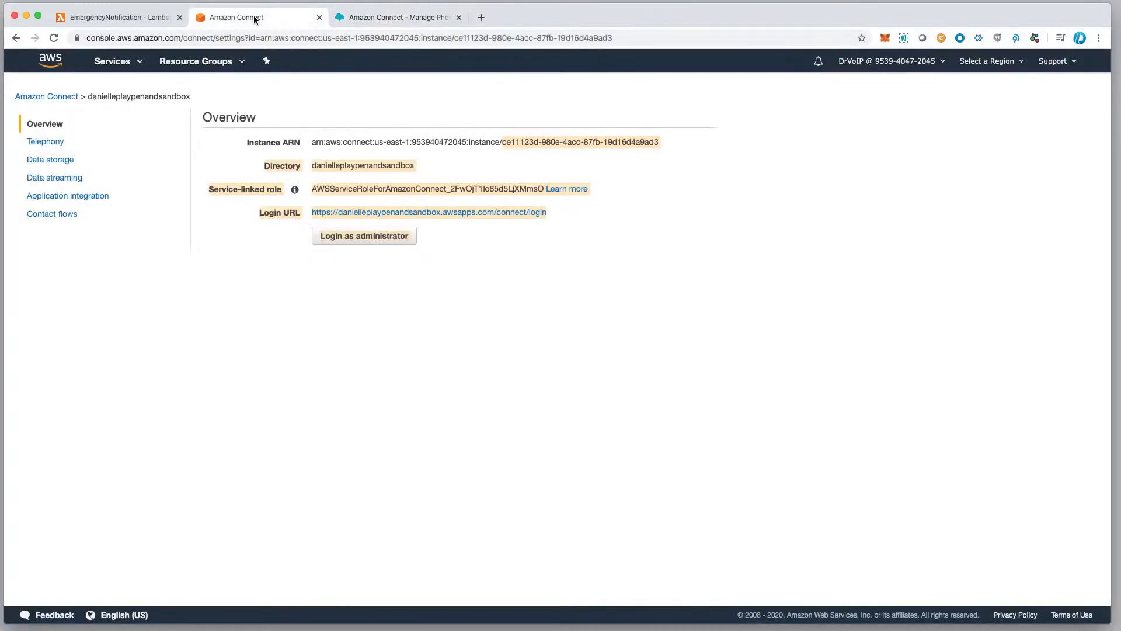
pyautogui.click(86, 20)
pyautogui.scroll(10, 225, 368)
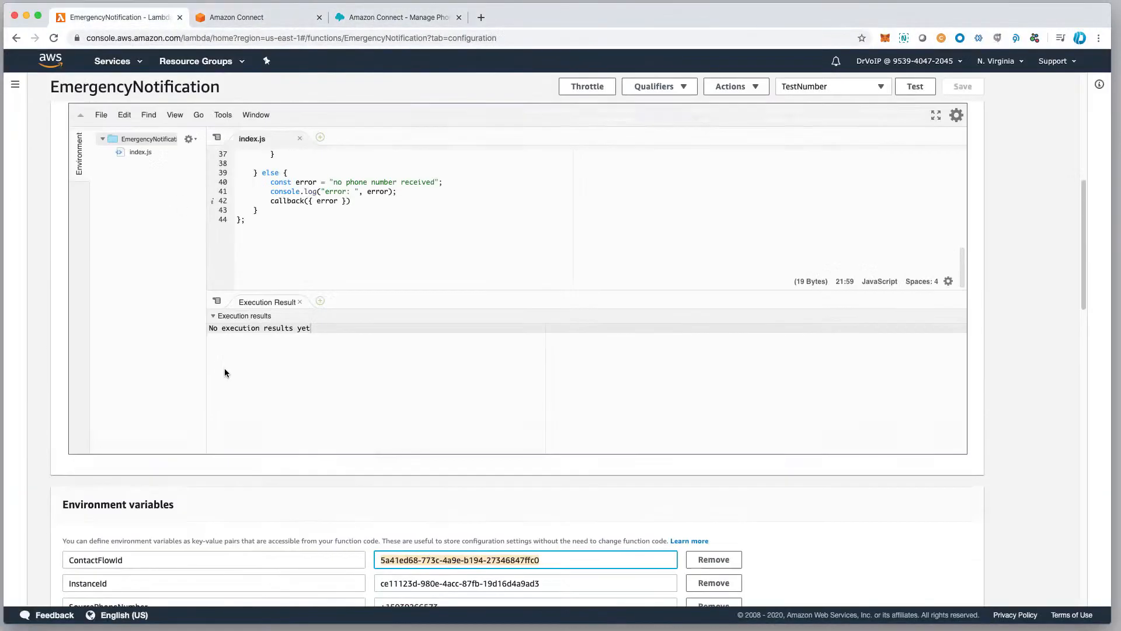
pyautogui.scroll(-2, 408, 566)
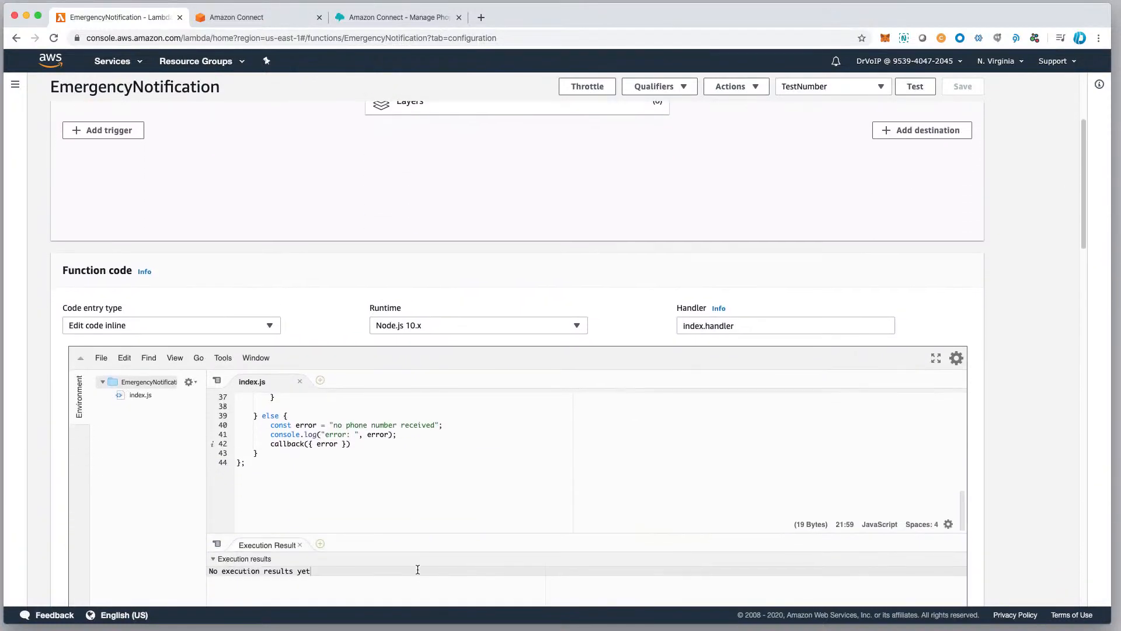
pyautogui.scroll(-12, 405, 503)
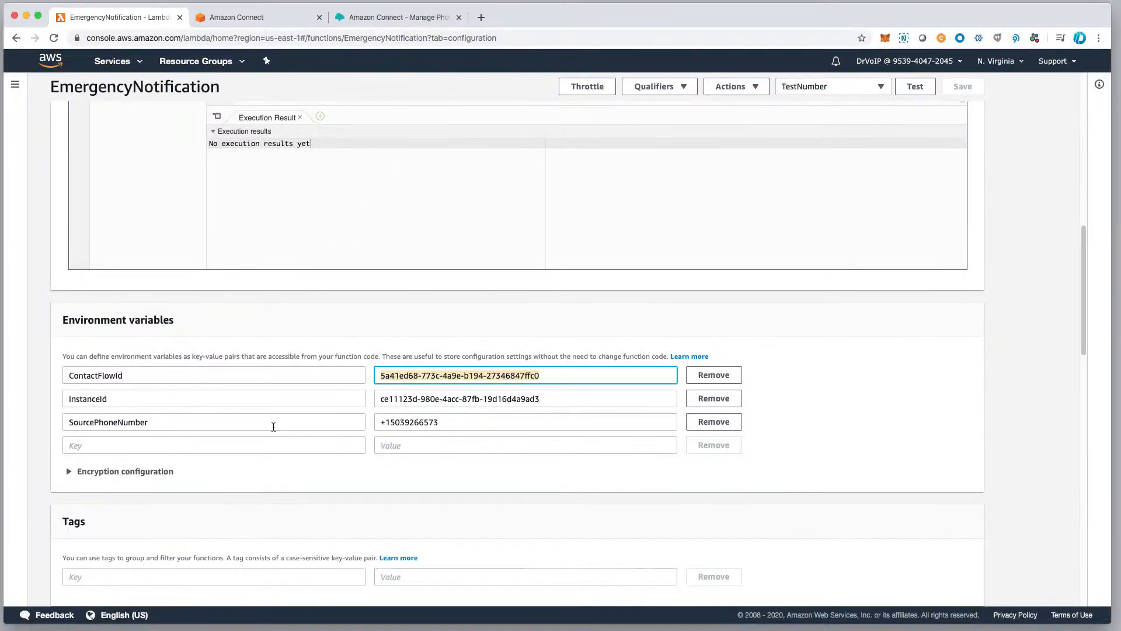
# Open the function's existing OutBoundDialer execution role in the IAM console and list all its permissions policies.
pyautogui.scroll(-7, 273, 427)
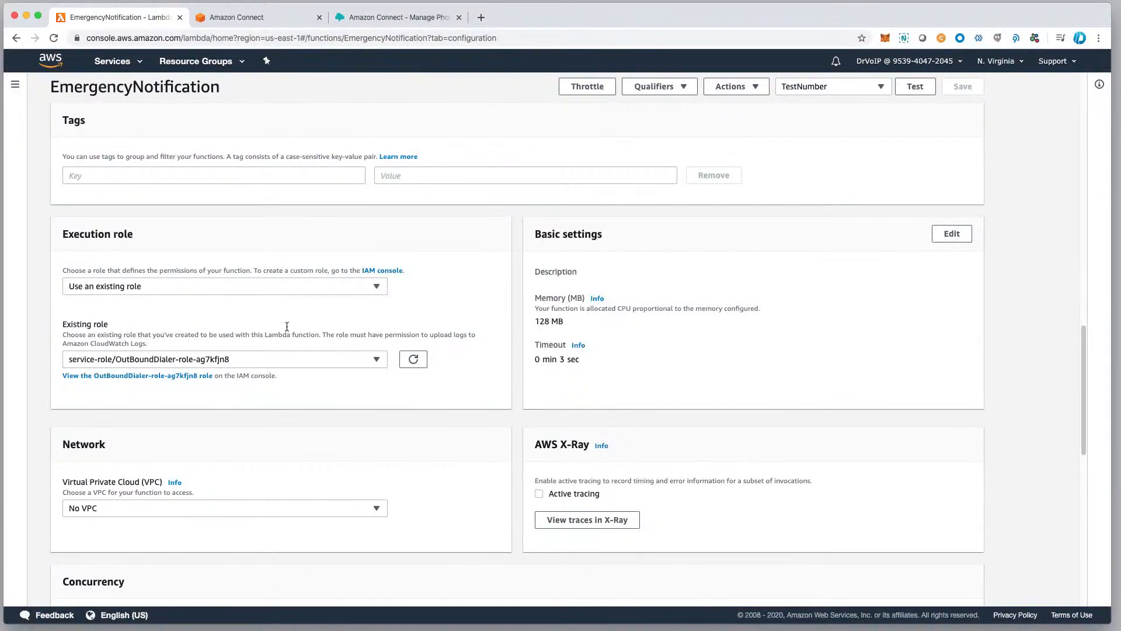
pyautogui.scroll(-1, 278, 327)
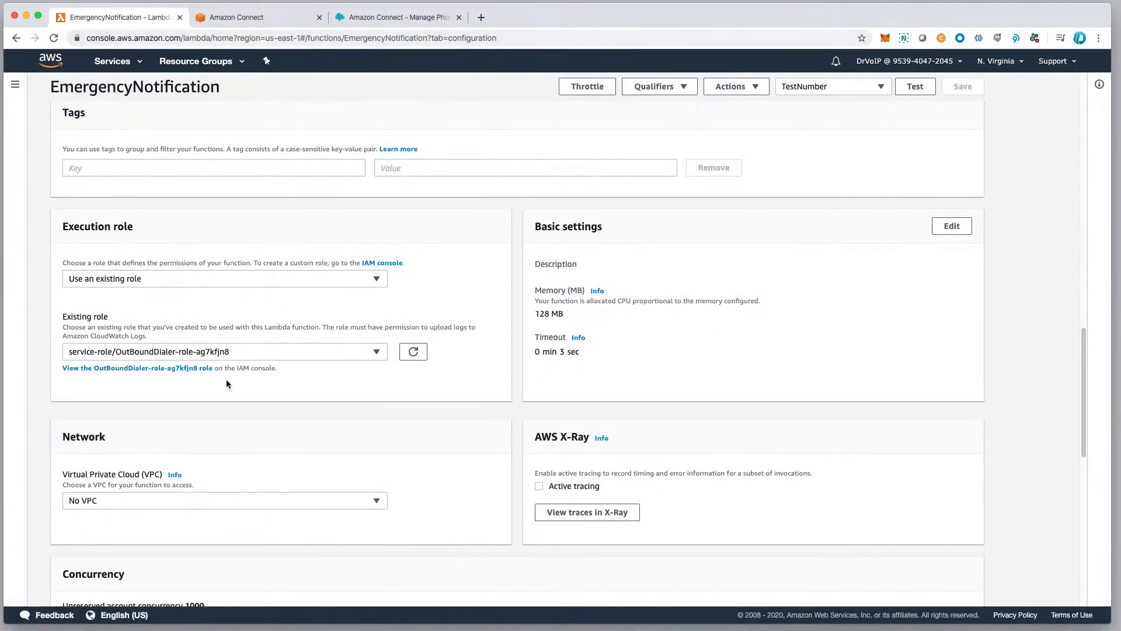
pyautogui.click(152, 370)
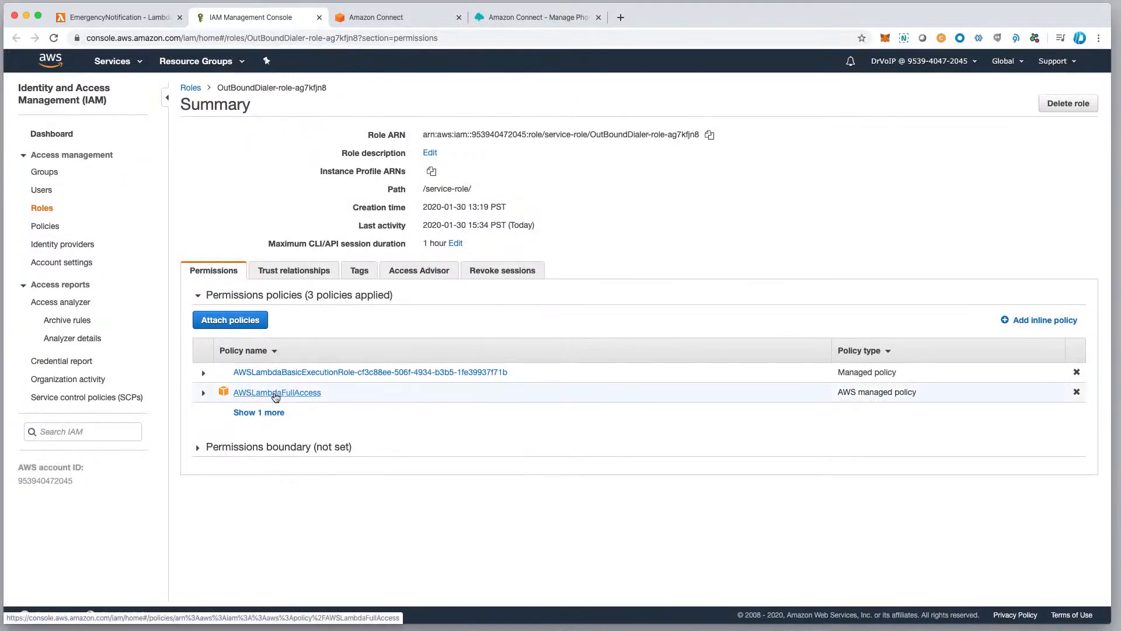
pyautogui.click(265, 417)
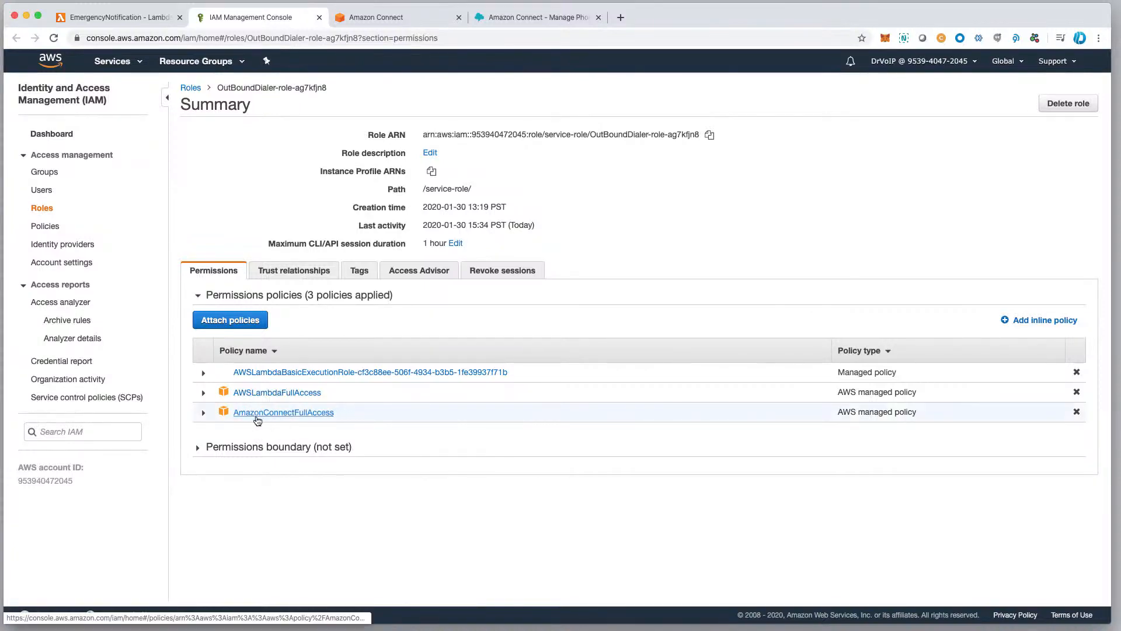
# Open the AmazonConnectFullAccess policy and examine the actions it allows for the Connect service.
pyautogui.click(291, 415)
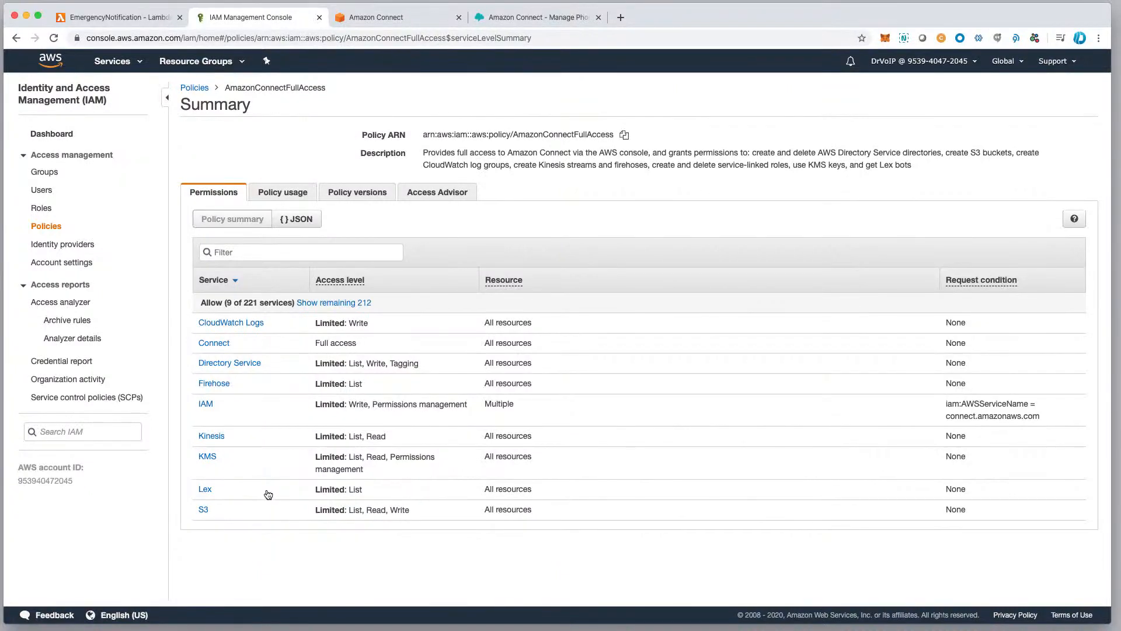
pyautogui.click(215, 346)
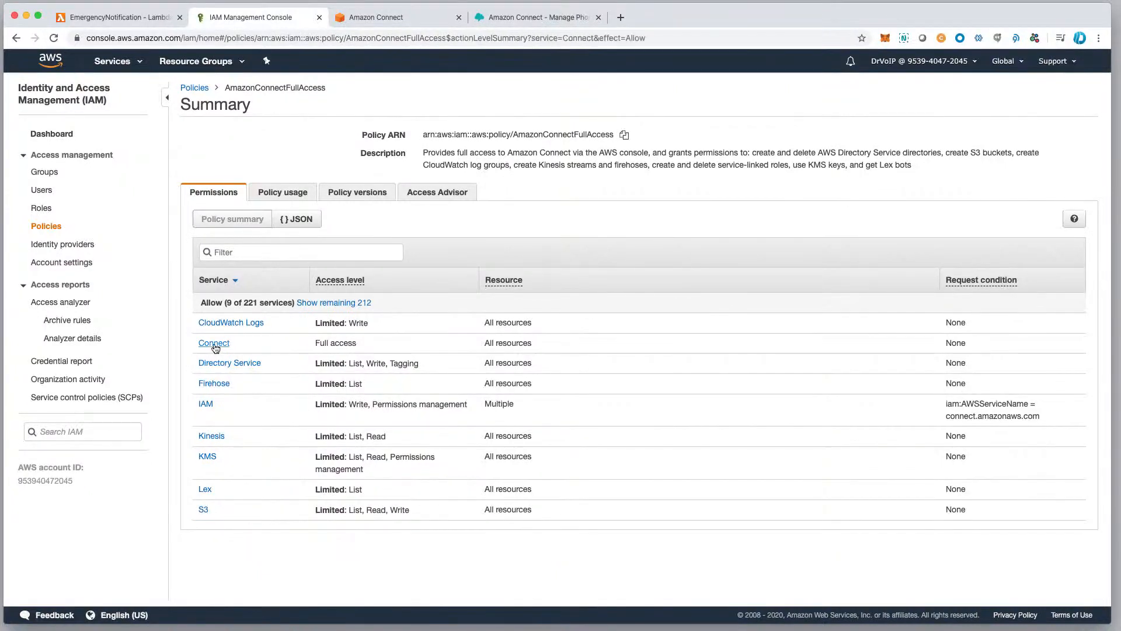
pyautogui.scroll(-5, 439, 490)
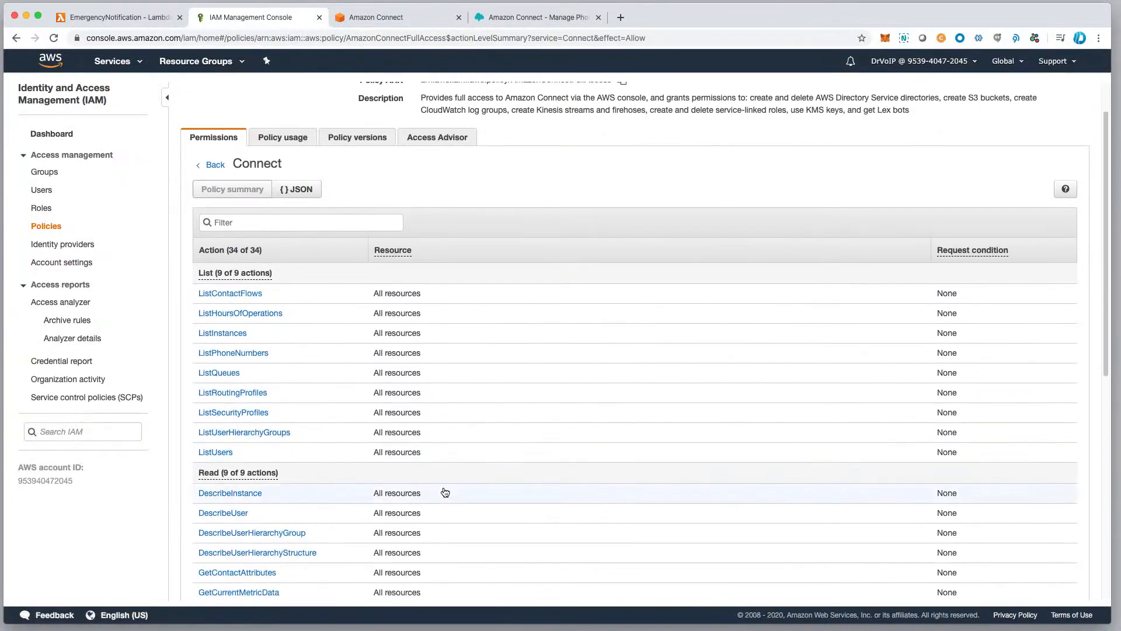
# Find the StartOutboundVoiceContact write action in the AmazonConnectFullAccess policy, open its details, and view the policy as JSON.
pyautogui.scroll(-2, 440, 491)
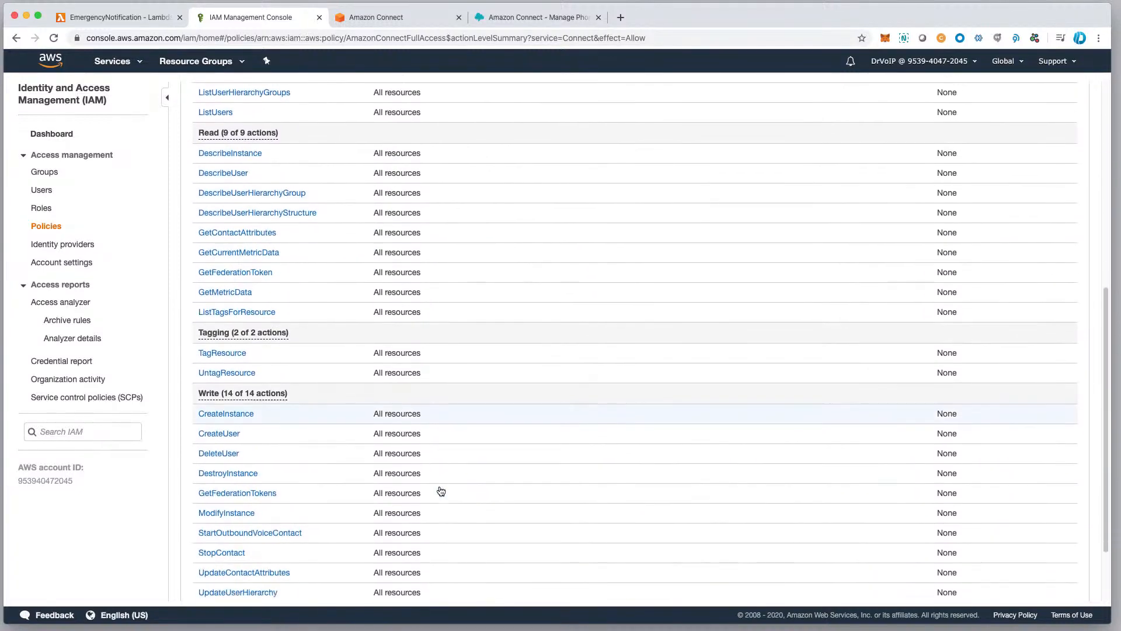
pyautogui.scroll(-1, 501, 515)
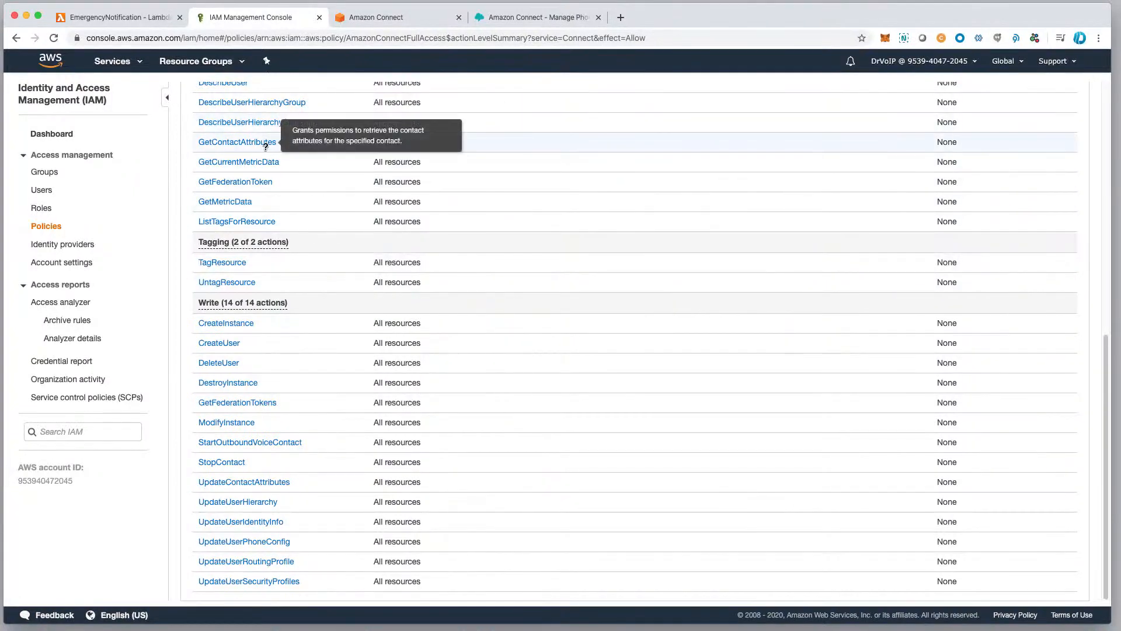
pyautogui.moveTo(257, 445)
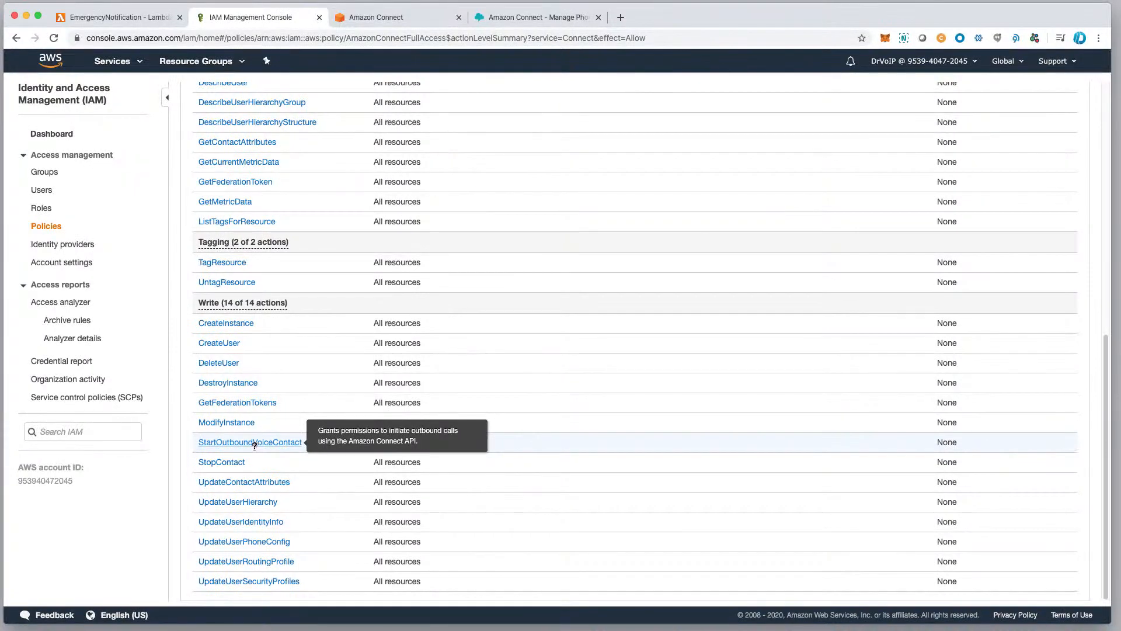
pyautogui.click(254, 443)
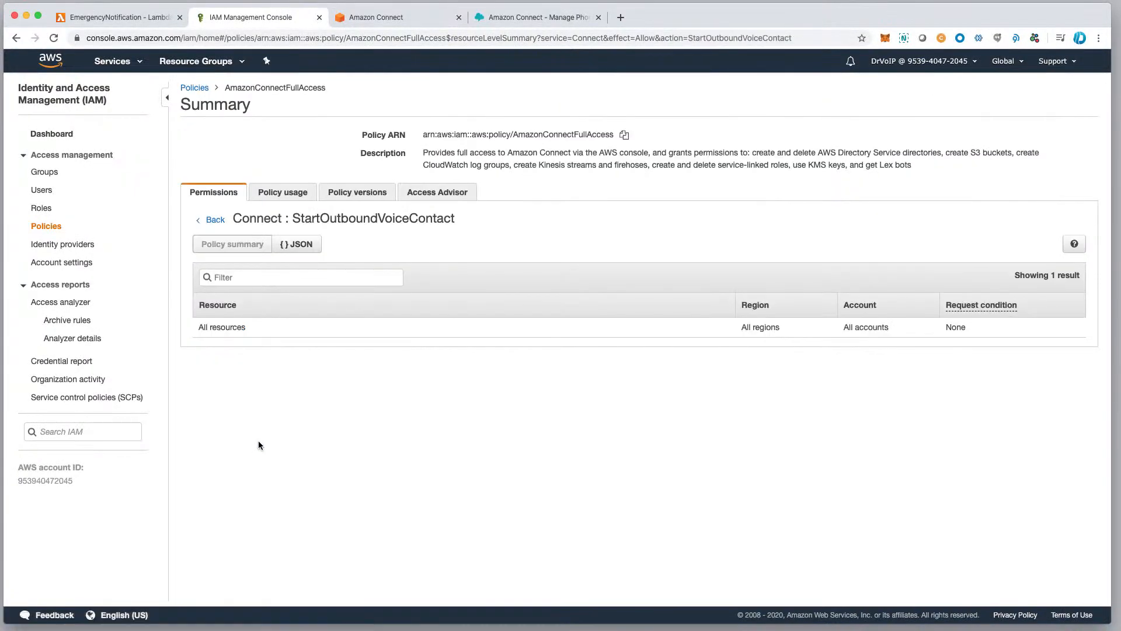
pyautogui.click(299, 245)
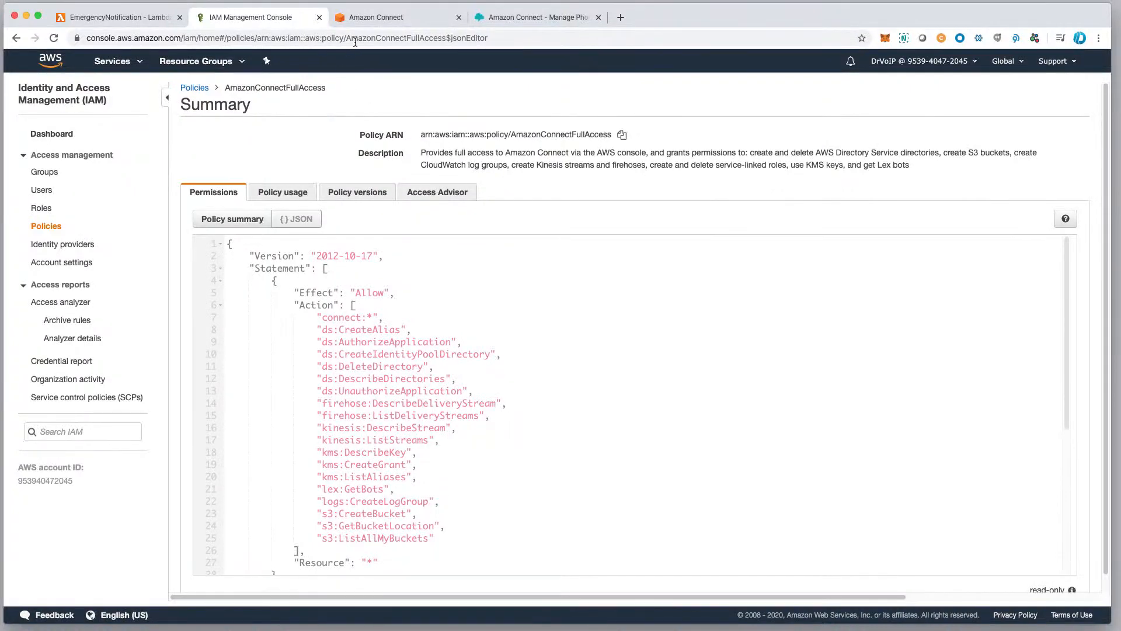
# Return to the EmergencyNotification function in Lambda and review its code section, environment variables and execution role.
pyautogui.click(130, 19)
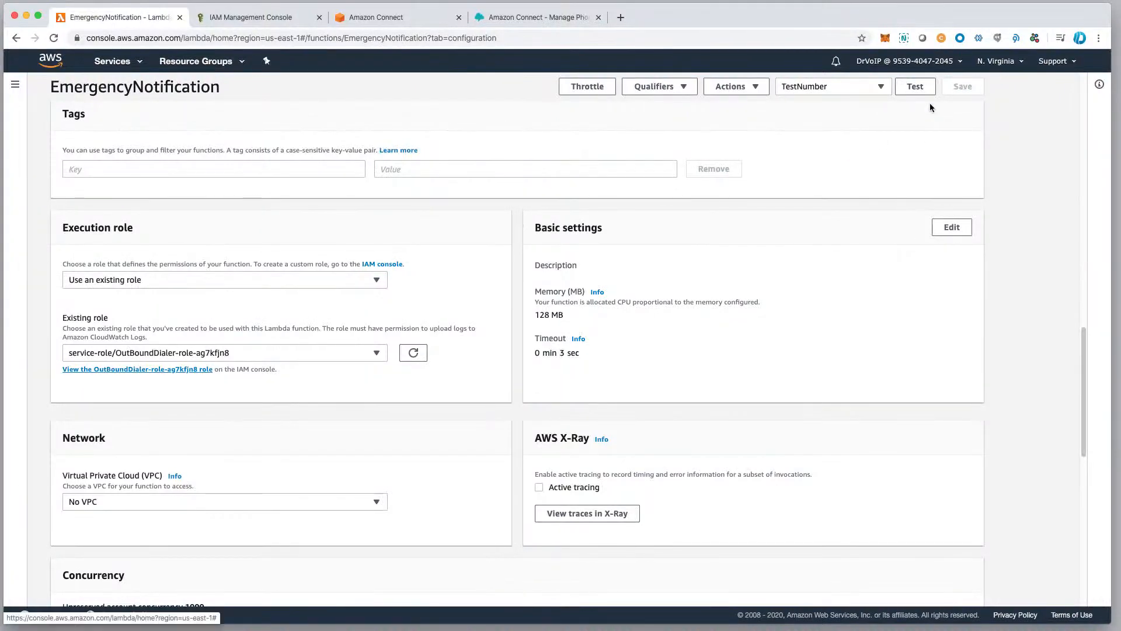
pyautogui.scroll(20, 362, 454)
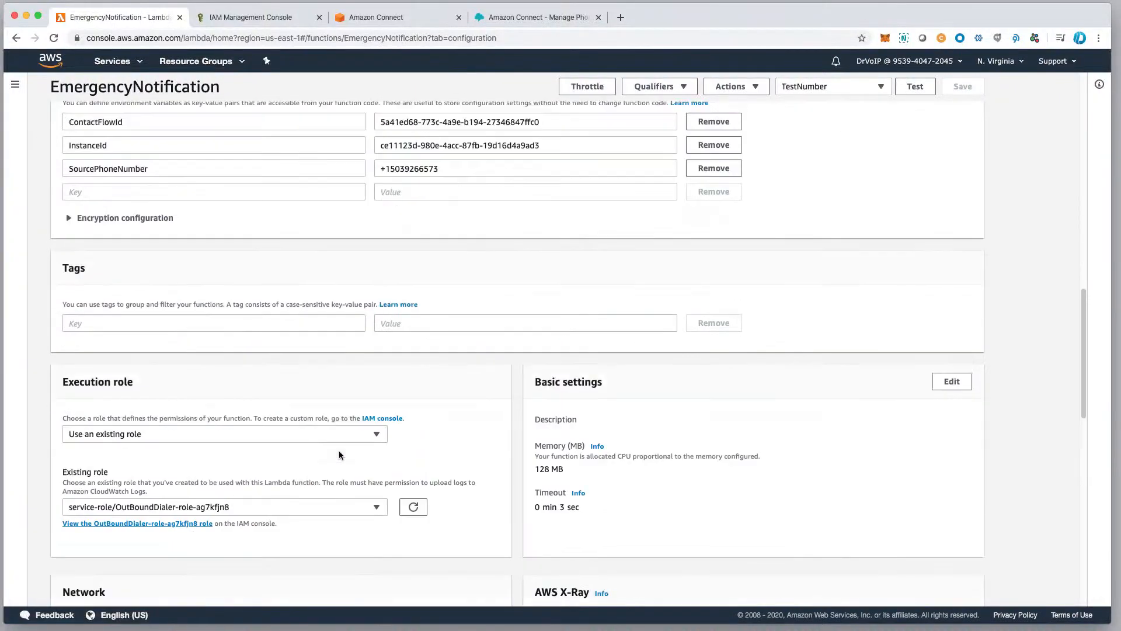
pyautogui.scroll(-5, 418, 446)
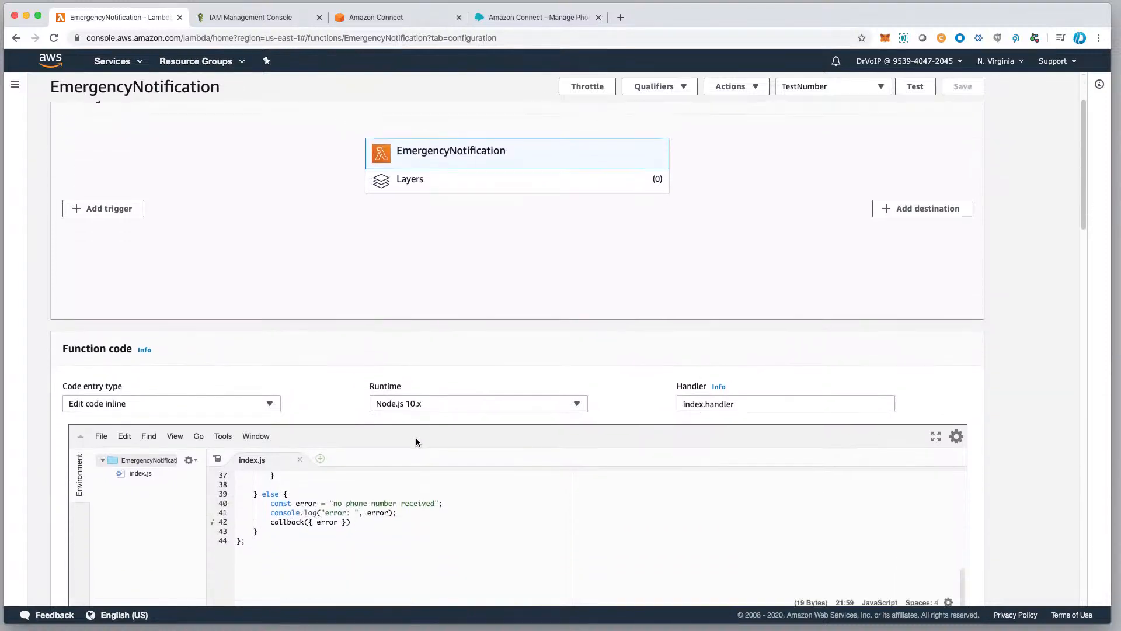
pyautogui.scroll(-3, 357, 473)
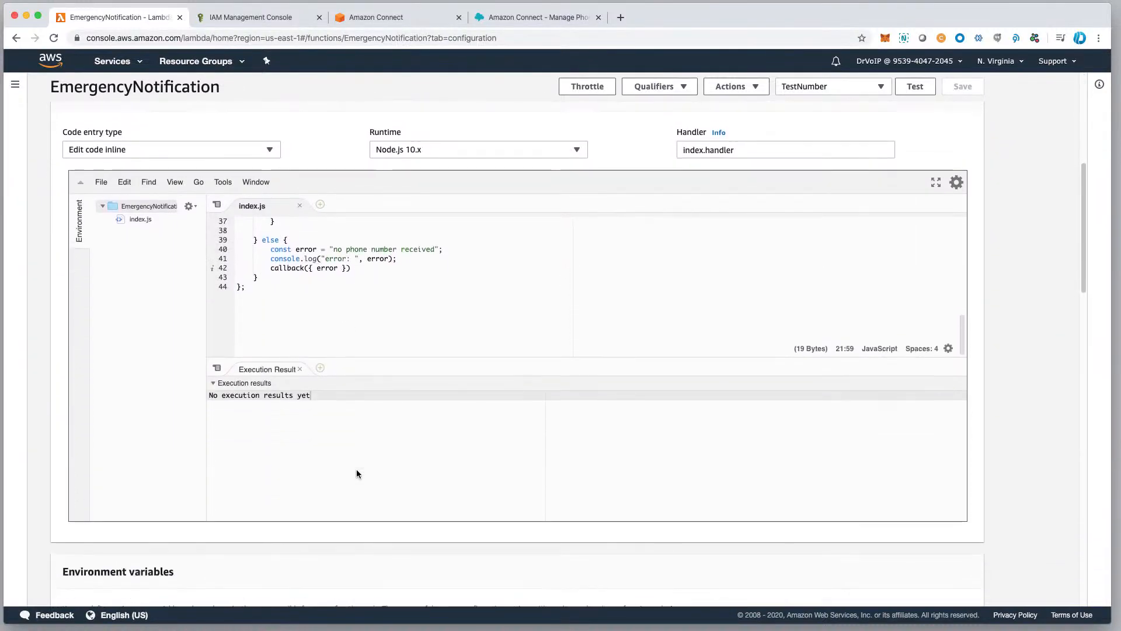
pyautogui.scroll(-8, 375, 440)
pyautogui.scroll(-1, 350, 437)
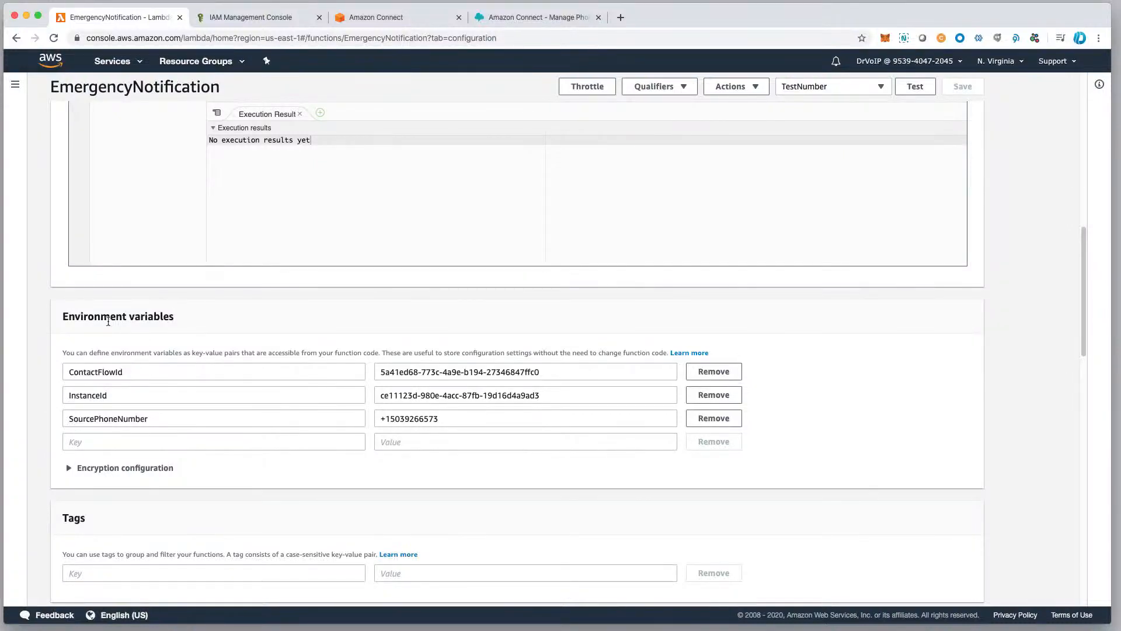
pyautogui.moveTo(64, 318); pyautogui.dragTo(190, 321)
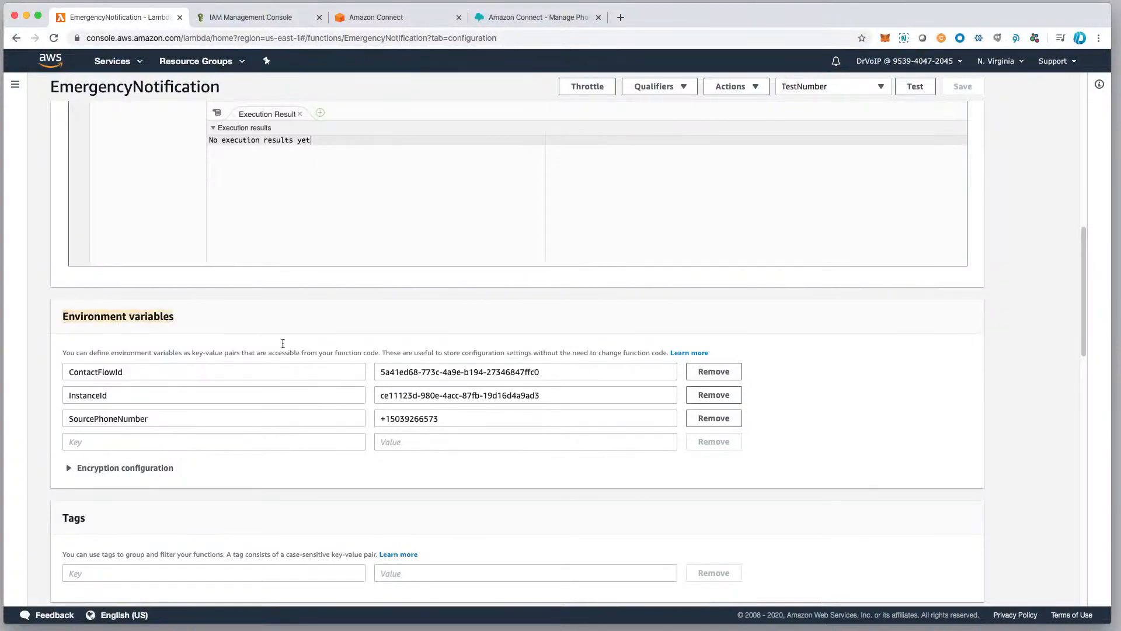
pyautogui.scroll(-5, 321, 492)
pyautogui.scroll(-1, 322, 491)
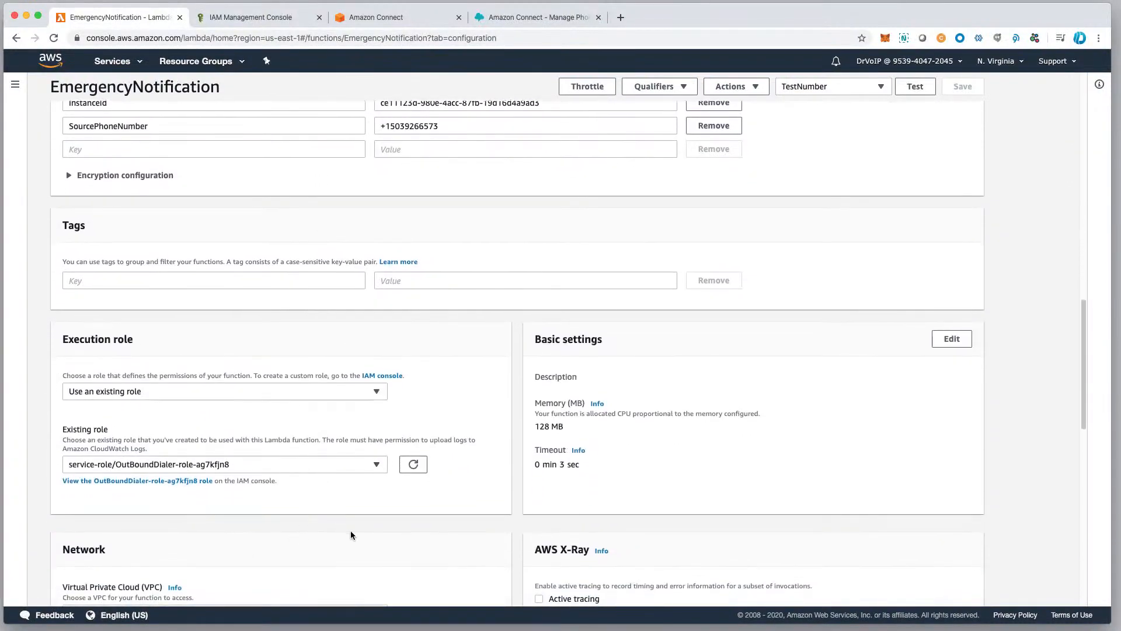
pyautogui.scroll(15, 268, 478)
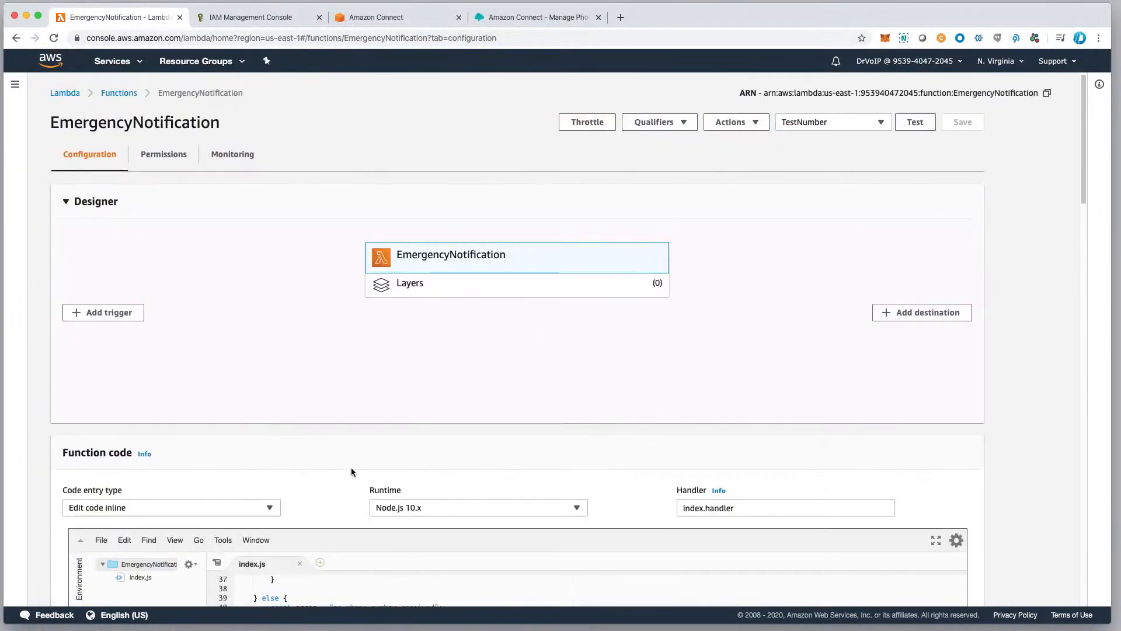
# Open the saved TestNumber test event's configuration, check its number attribute, and close it without changes.
pyautogui.click(836, 117)
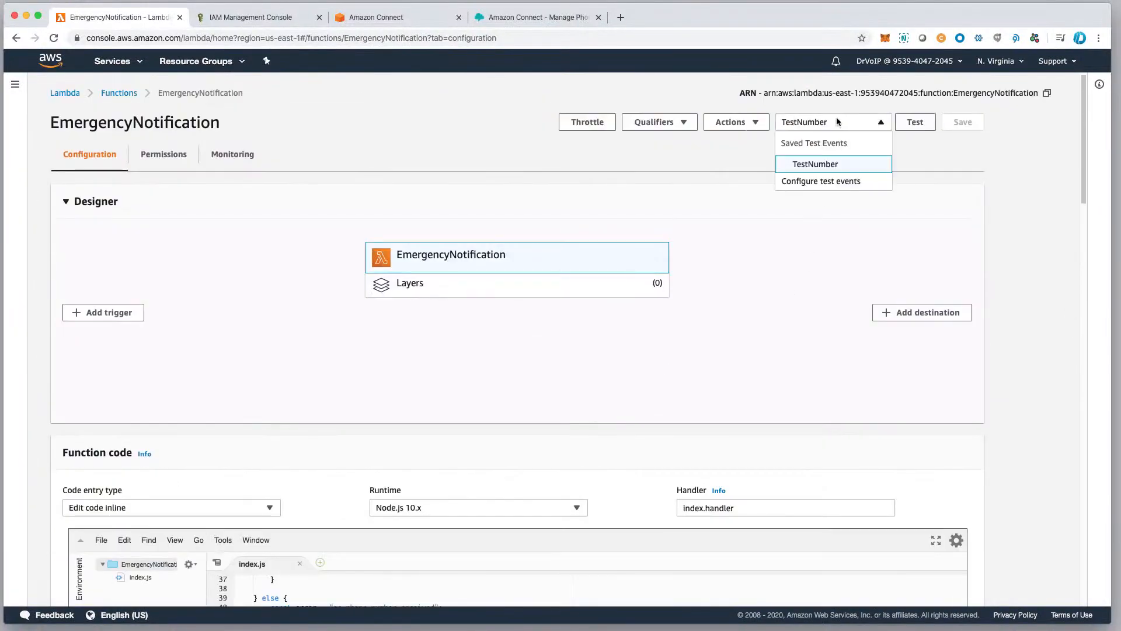
pyautogui.click(814, 185)
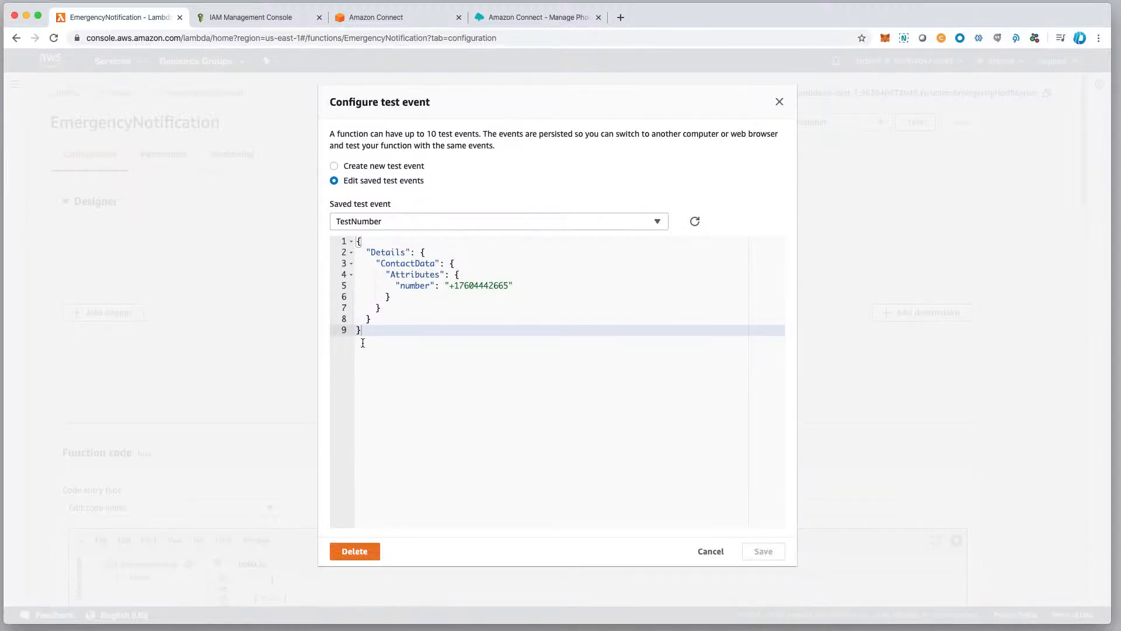
pyautogui.click(712, 551)
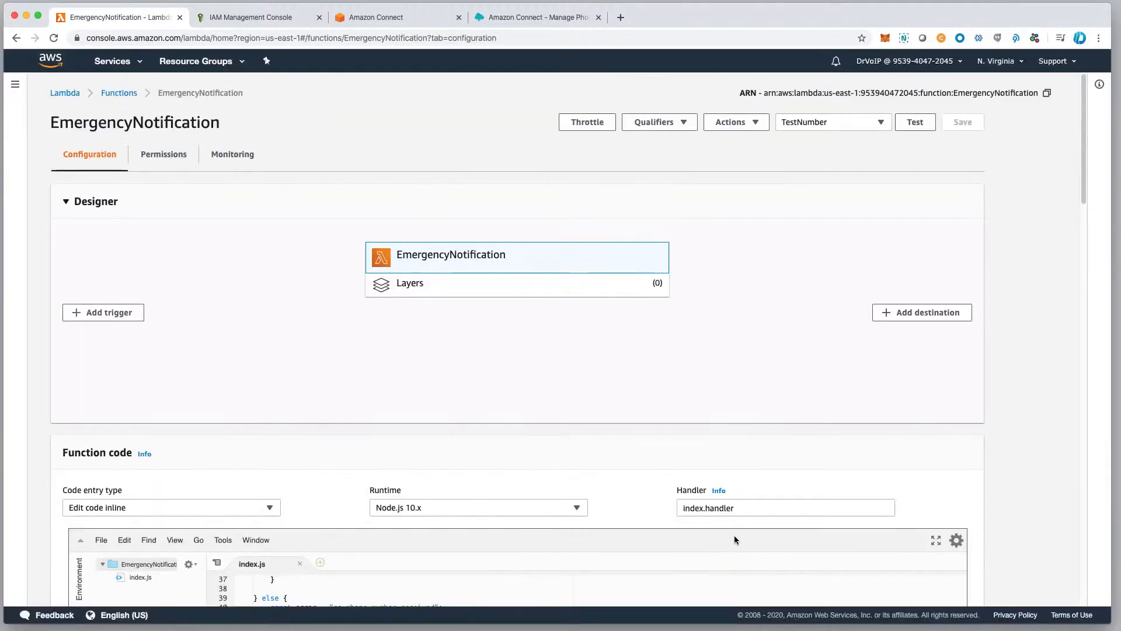
# Run the EmergencyNotification function with the TestNumber event and review the execution details and log output.
pyautogui.click(917, 124)
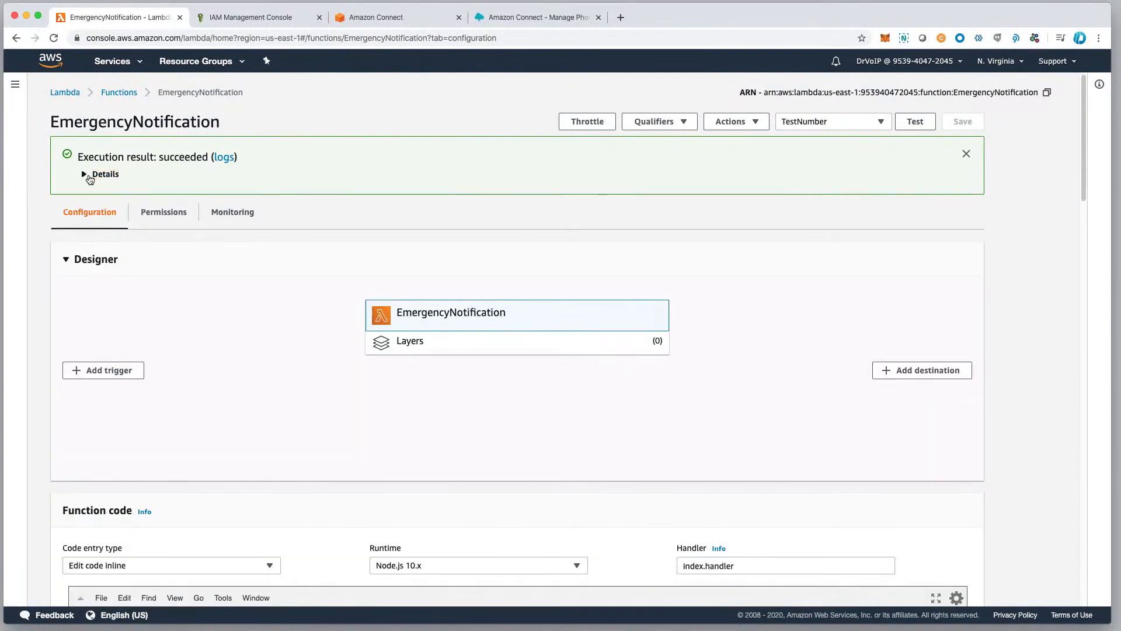
pyautogui.click(85, 174)
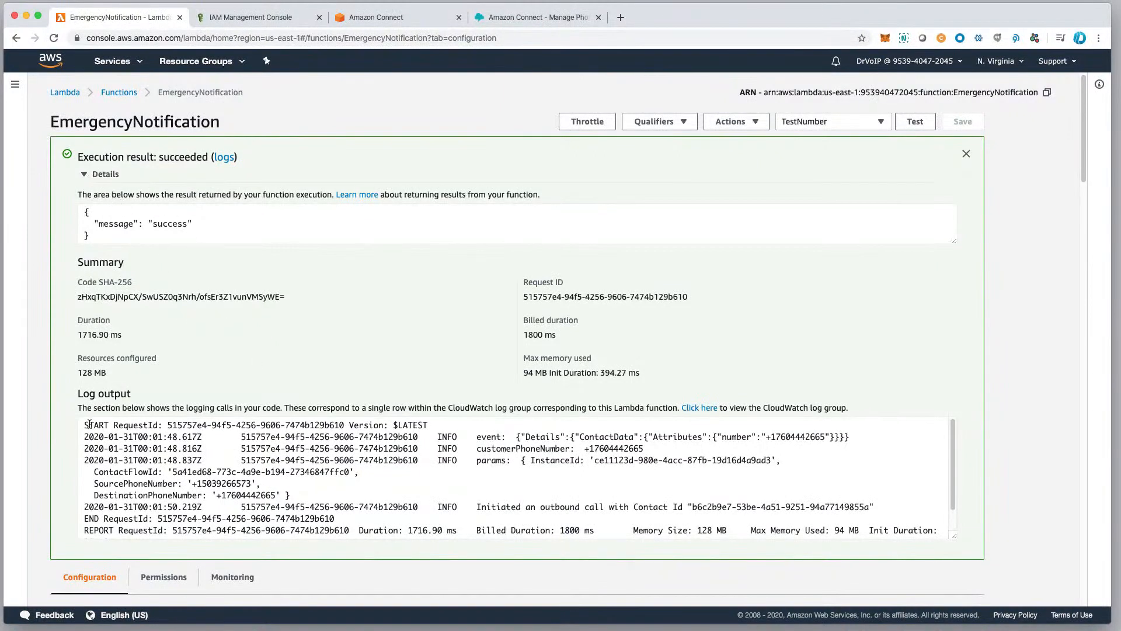
pyautogui.moveTo(84, 426); pyautogui.dragTo(467, 533)
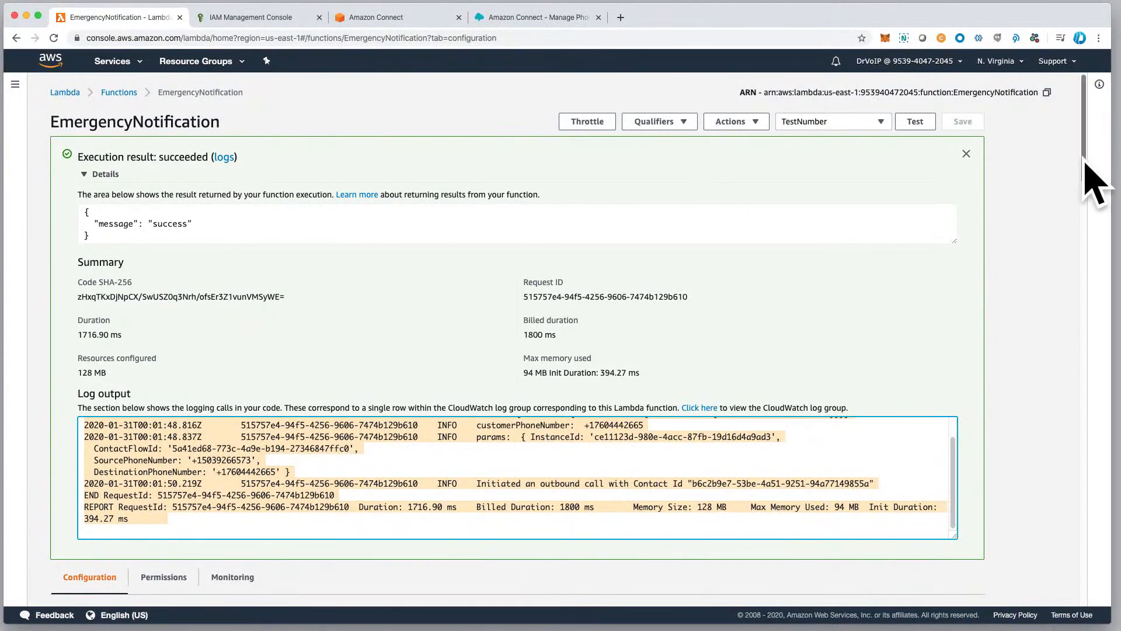
pyautogui.moveTo(1084, 164); pyautogui.dragTo(1067, 384)
pyautogui.scroll(-10, 1059, 469)
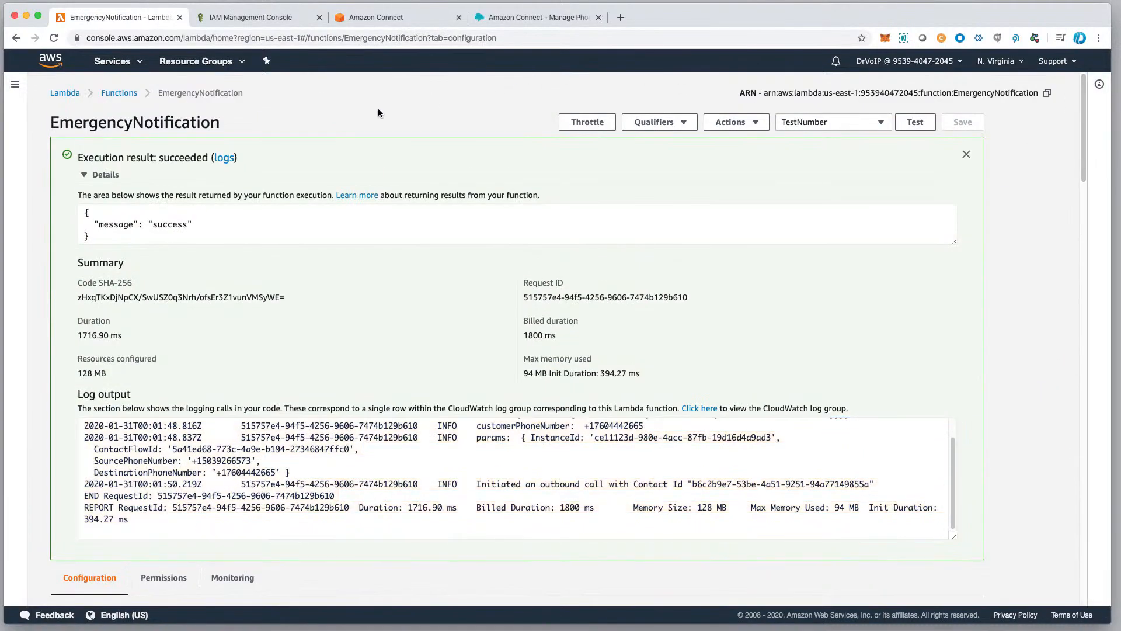
# Switch to the Amazon Connect console, list the contact center instances, and open the active instance's overview.
pyautogui.click(265, 19)
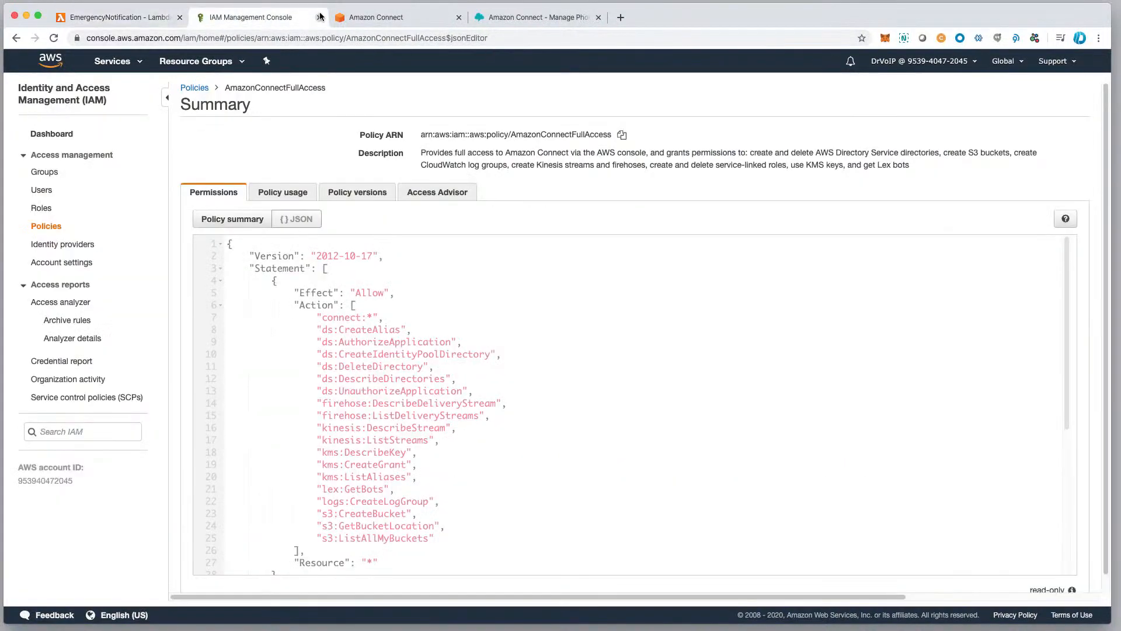
pyautogui.click(389, 22)
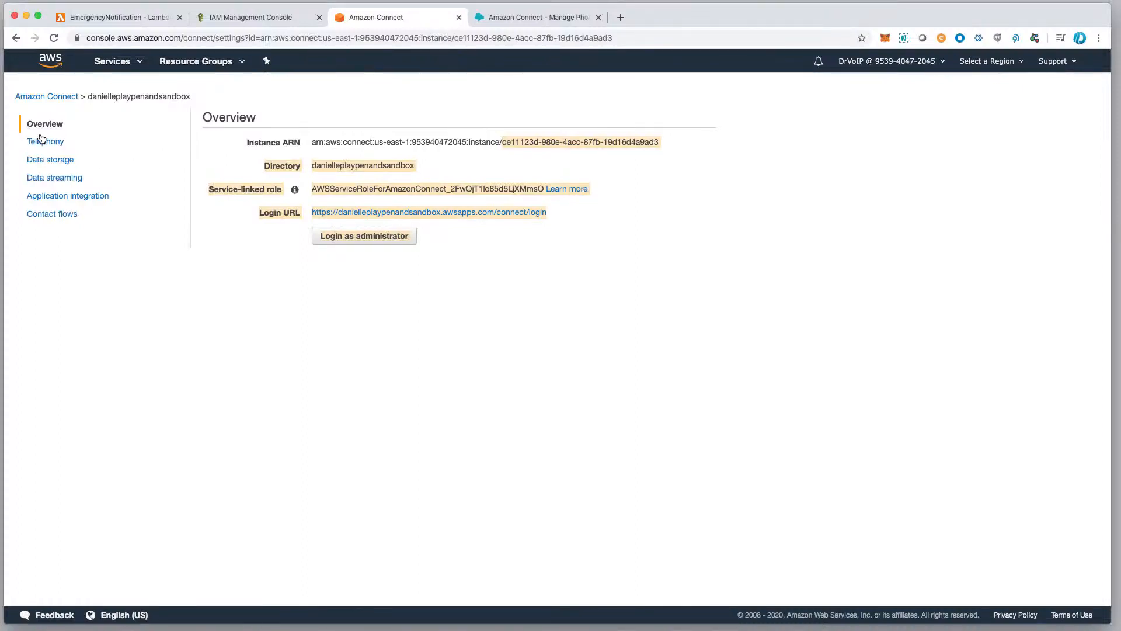
pyautogui.click(127, 63)
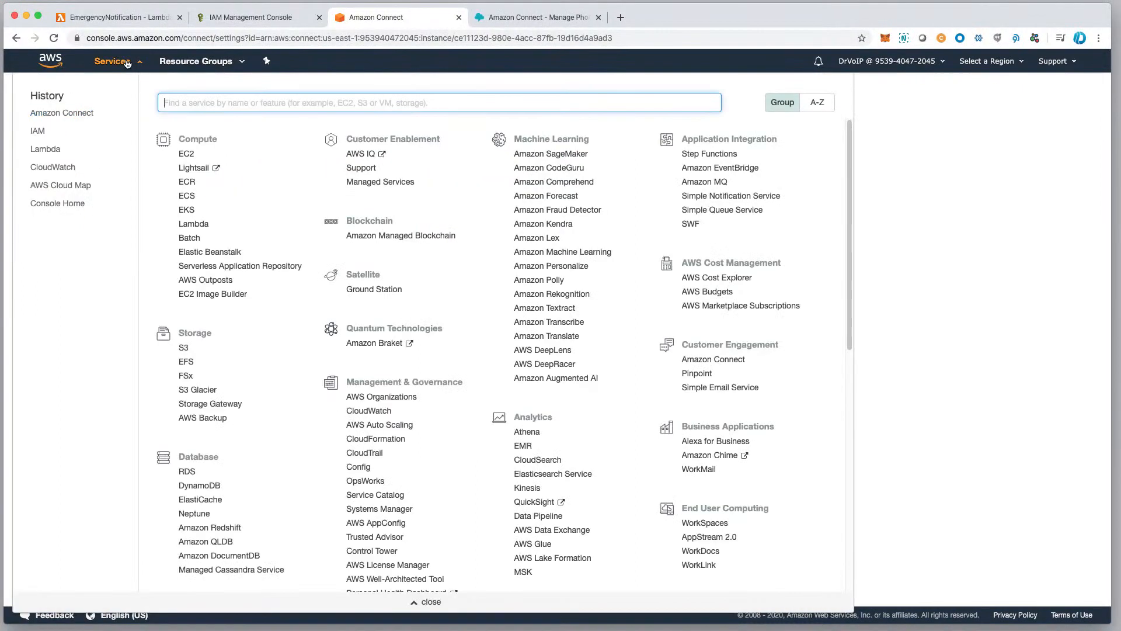
pyautogui.click(62, 113)
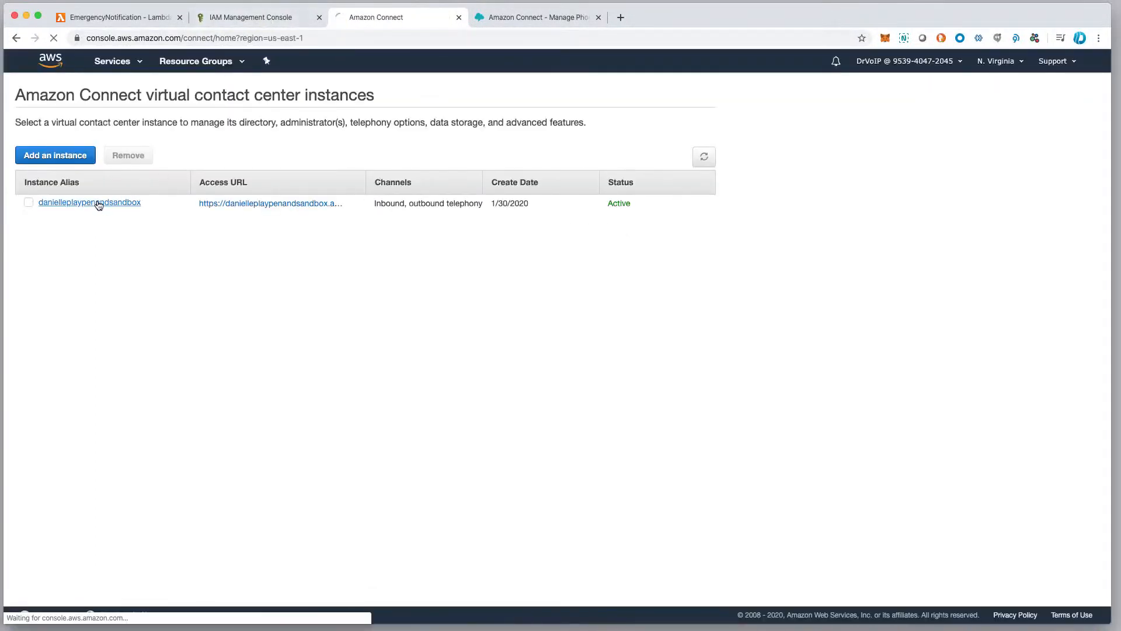
pyautogui.click(98, 205)
# Switch to the Amazon Connect administration site and open the 1_MainGreeting contact flow.
pyautogui.click(510, 18)
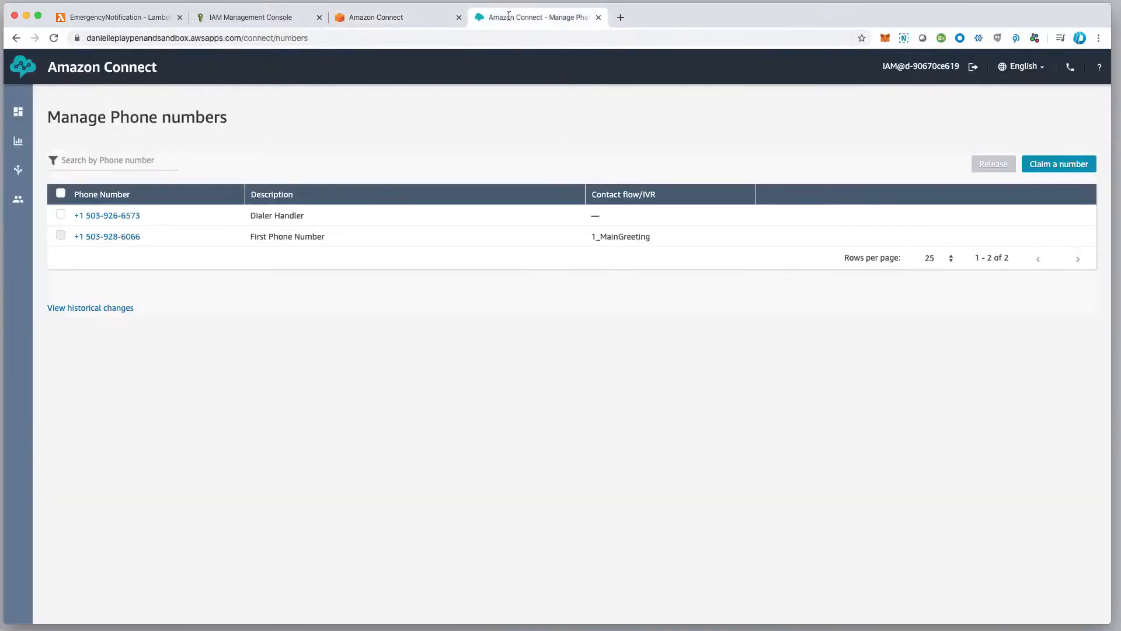
pyautogui.moveTo(18, 170)
pyautogui.click(72, 228)
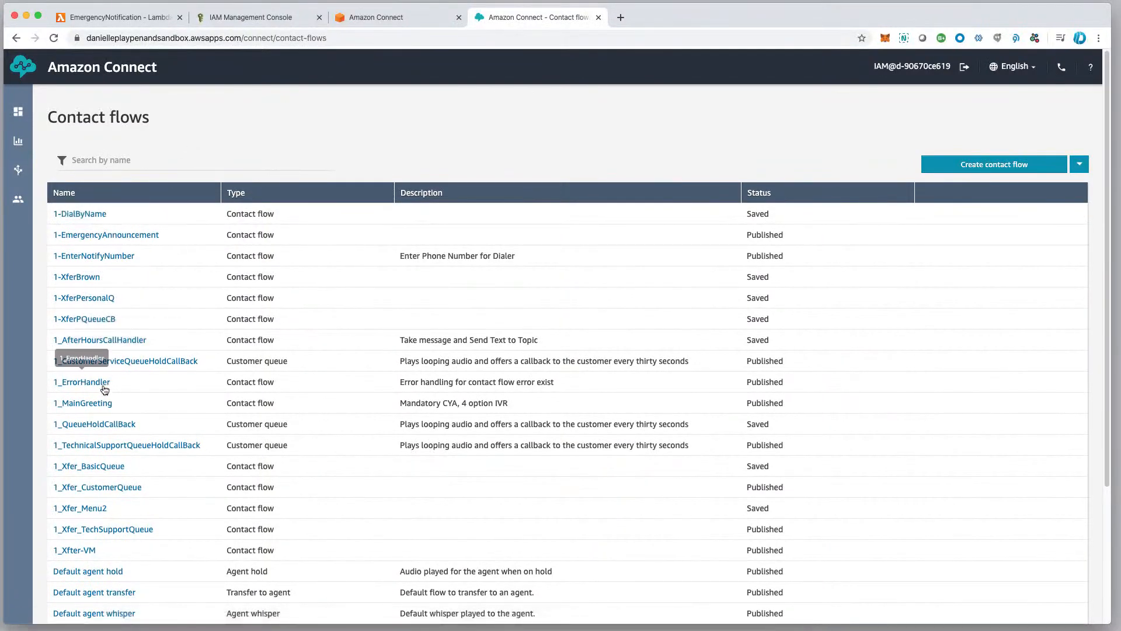
pyautogui.click(87, 403)
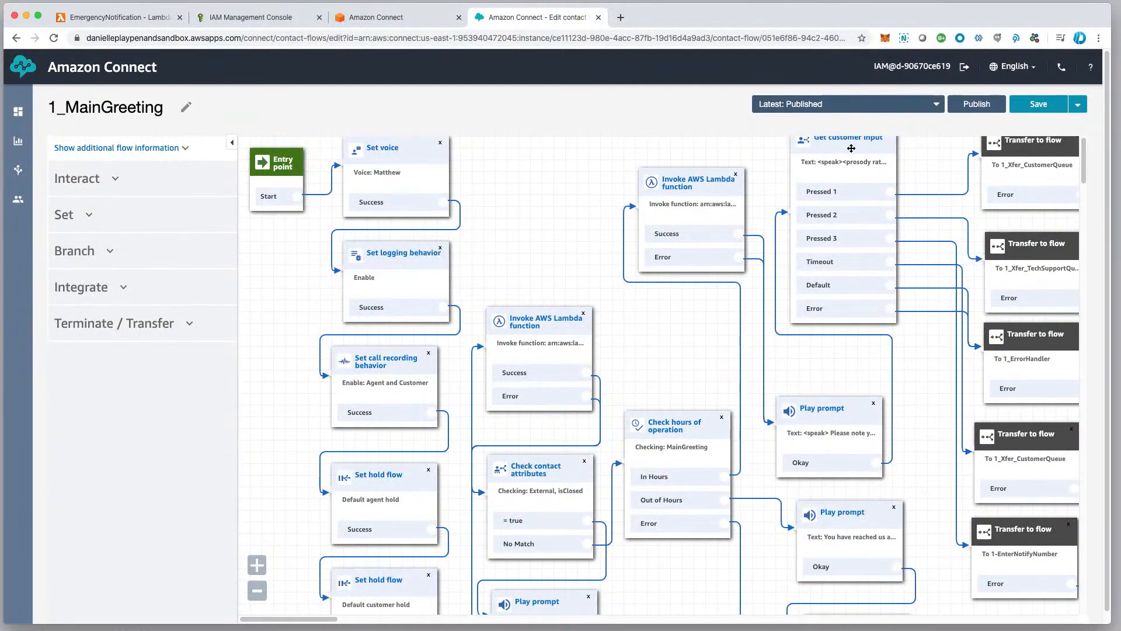
# Inspect the full text-to-speech prompt of the Get customer input block in 1_MainGreeting, and close it without saving.
pyautogui.click(908, 241)
pyautogui.click(844, 142)
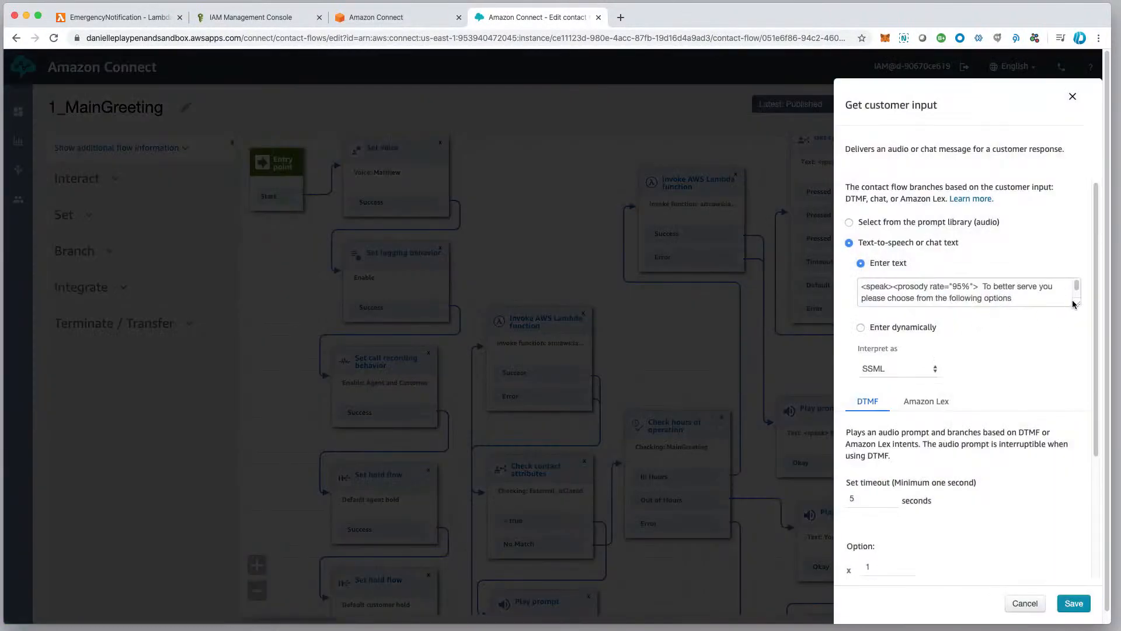
pyautogui.moveTo(1074, 303); pyautogui.dragTo(1071, 372)
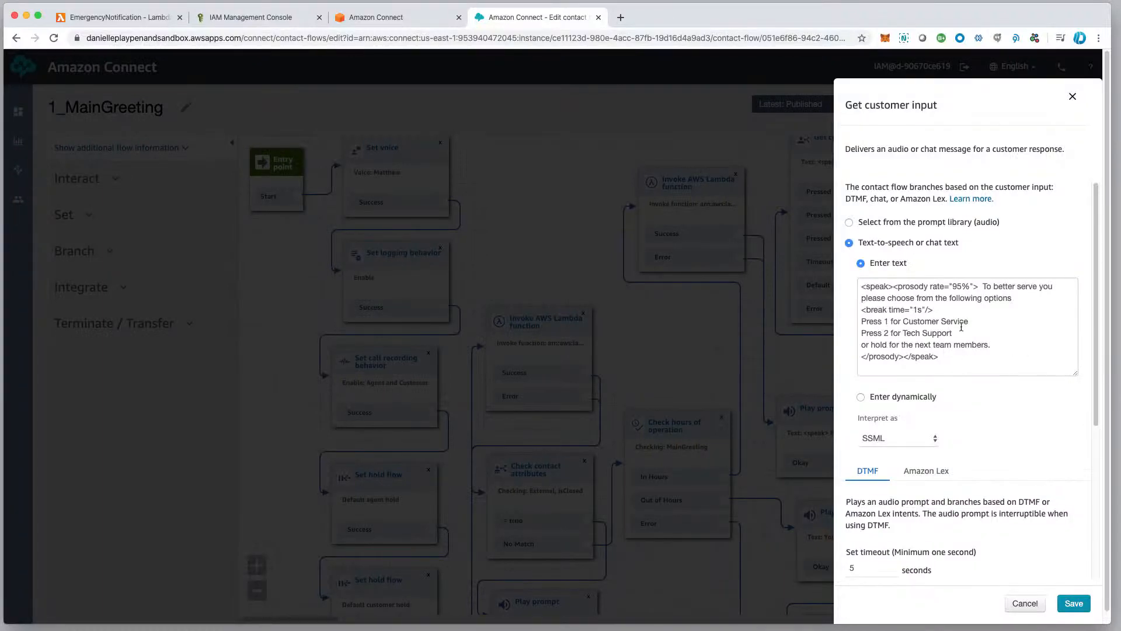
pyautogui.click(1025, 603)
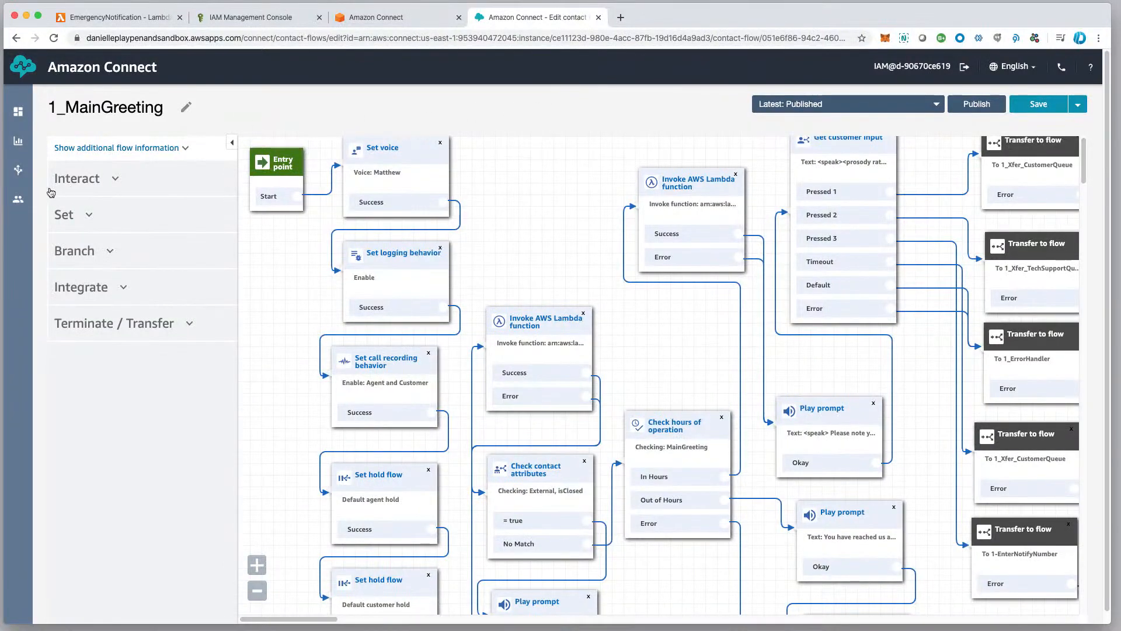
pyautogui.moveTo(26, 197)
pyautogui.moveTo(25, 177)
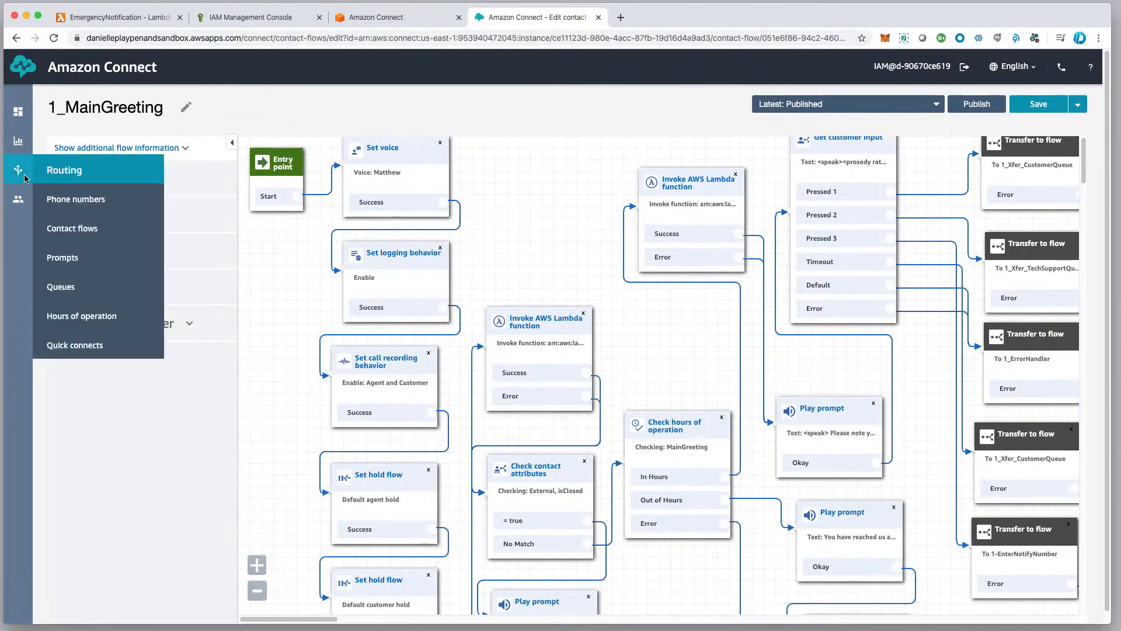
pyautogui.scroll(-1, 283, 106)
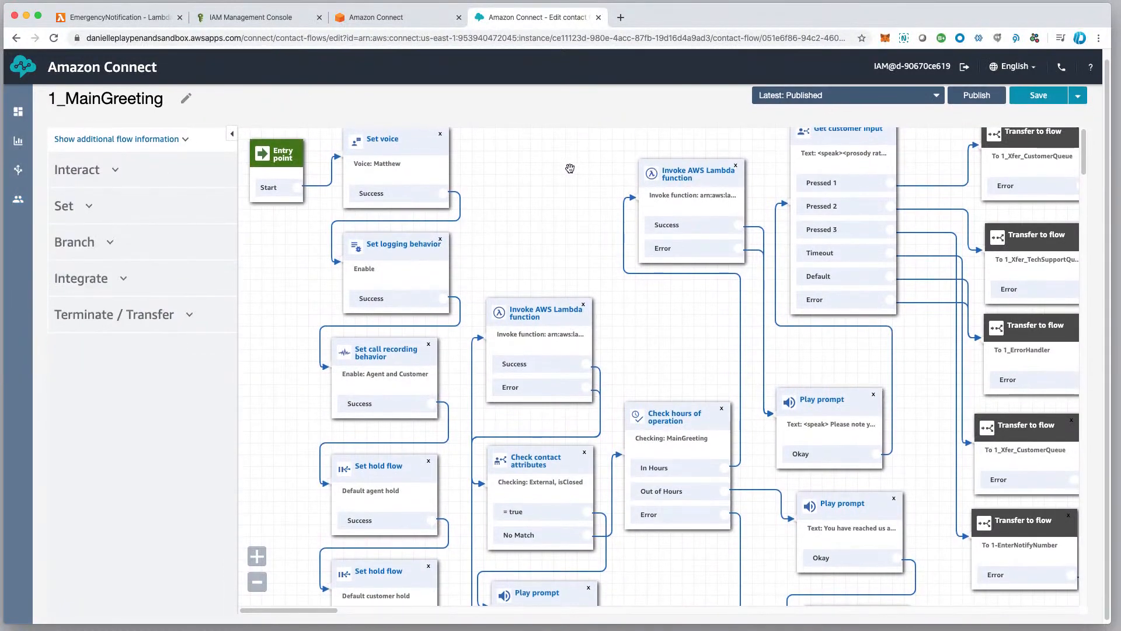
pyautogui.scroll(1, 558, 171)
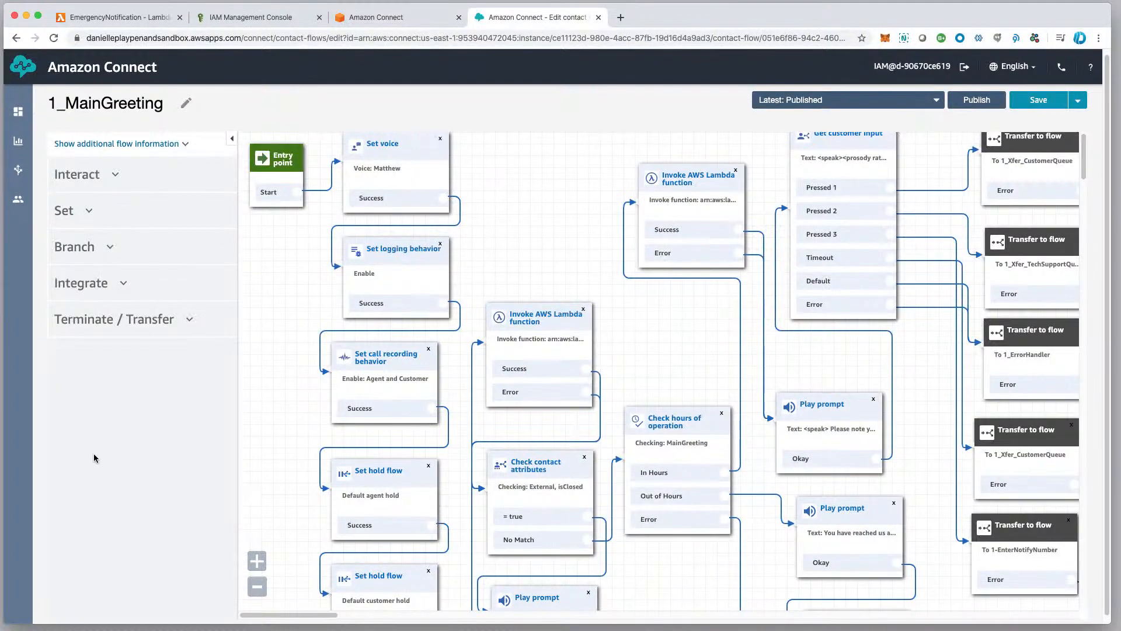
# Revisit the Amazon Connect instance overview and the AmazonConnectFullAccess policy JSON in the IAM console.
pyautogui.click(426, 21)
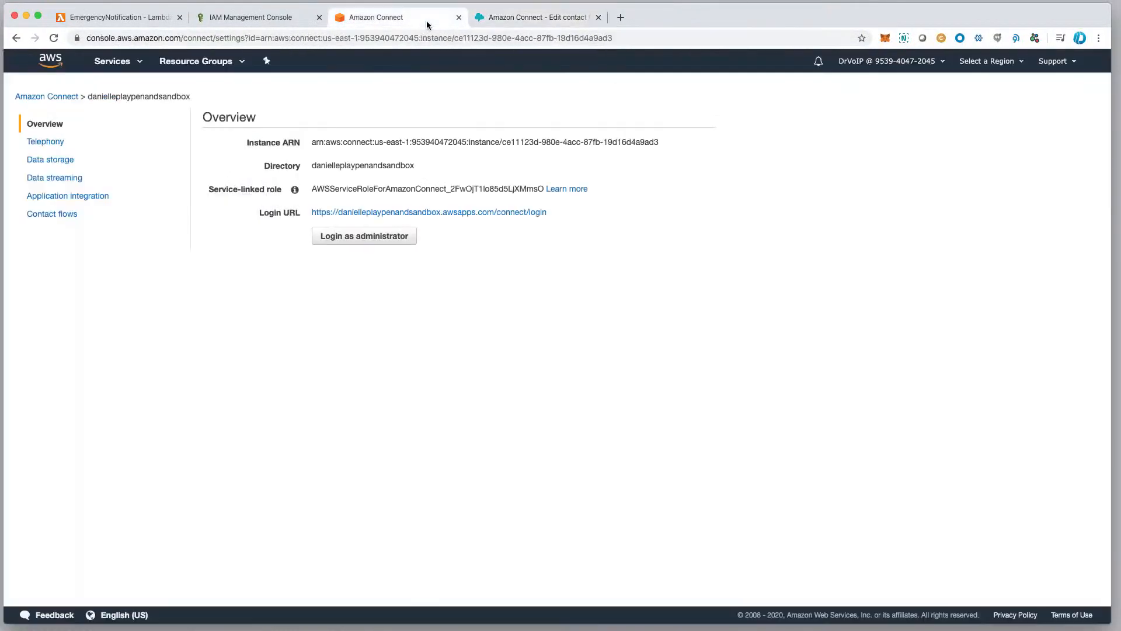
pyautogui.click(270, 19)
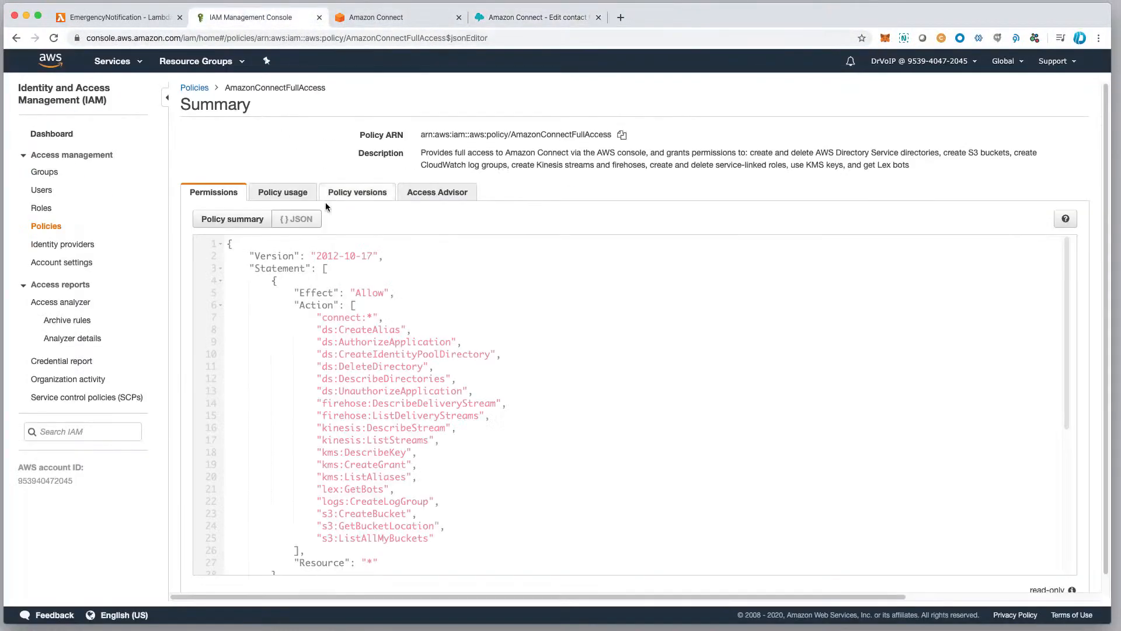
# Switch to the EmergencyNotification function in the AWS Lambda console and review the index.js handler code, including its outbound call parameters.
pyautogui.click(117, 17)
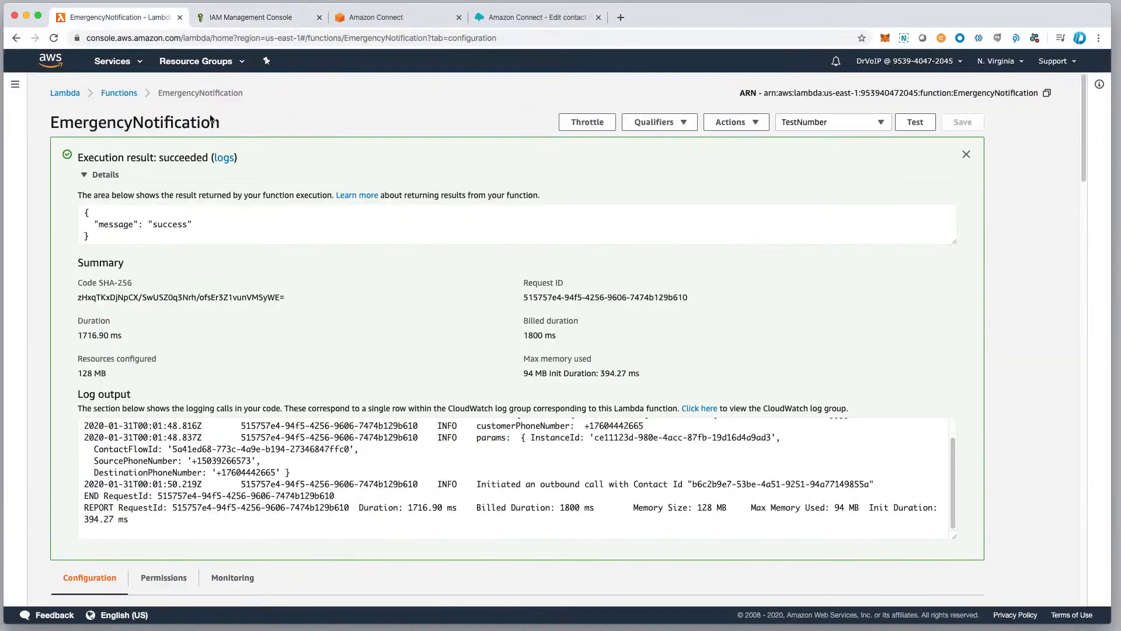
pyautogui.scroll(-10, 401, 472)
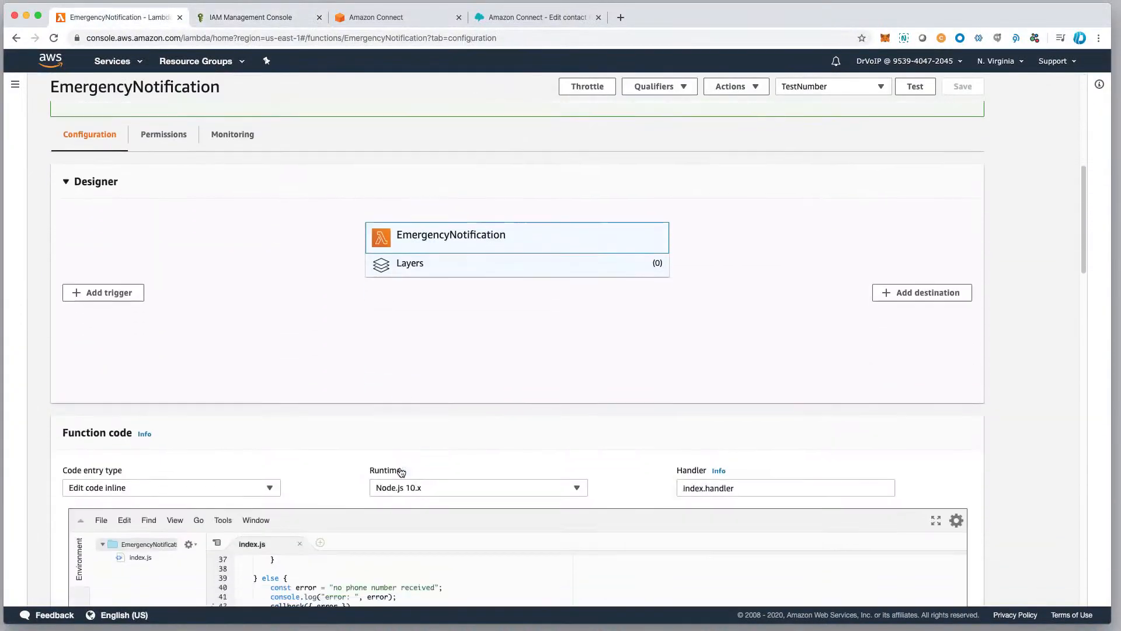
pyautogui.scroll(-5, 401, 472)
pyautogui.scroll(10, 530, 419)
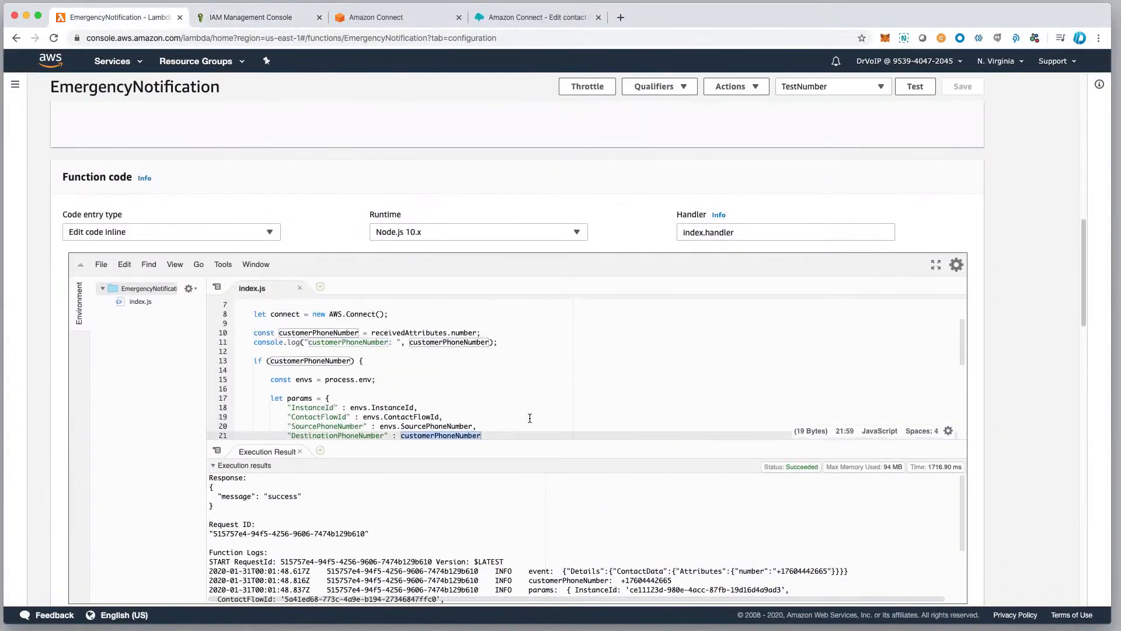
pyautogui.scroll(2, 555, 409)
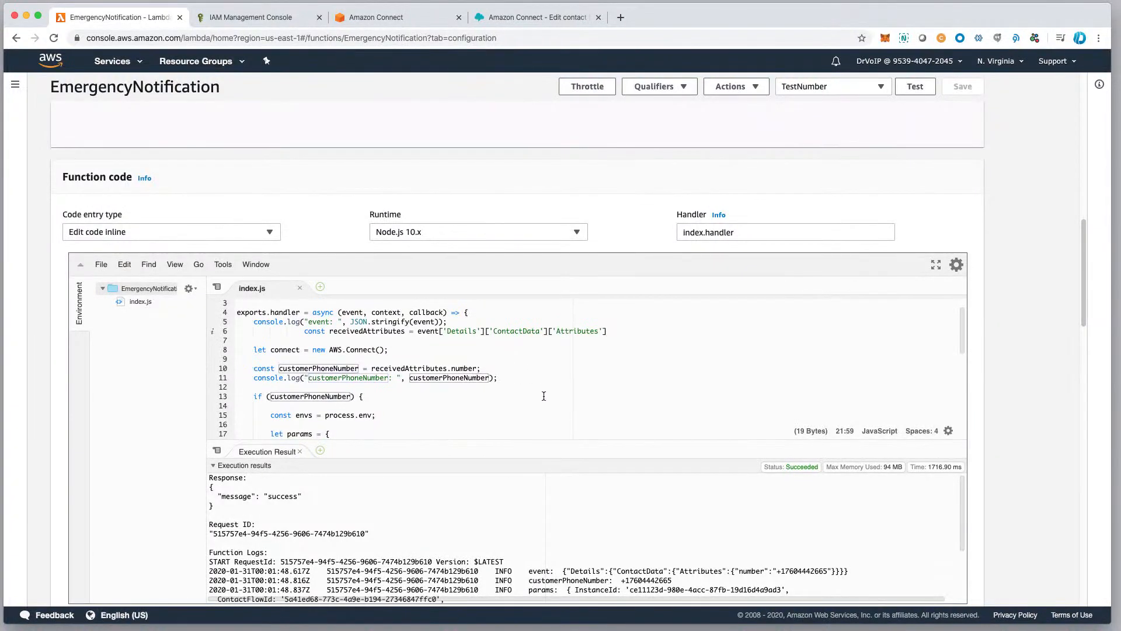
pyautogui.scroll(-4, 544, 397)
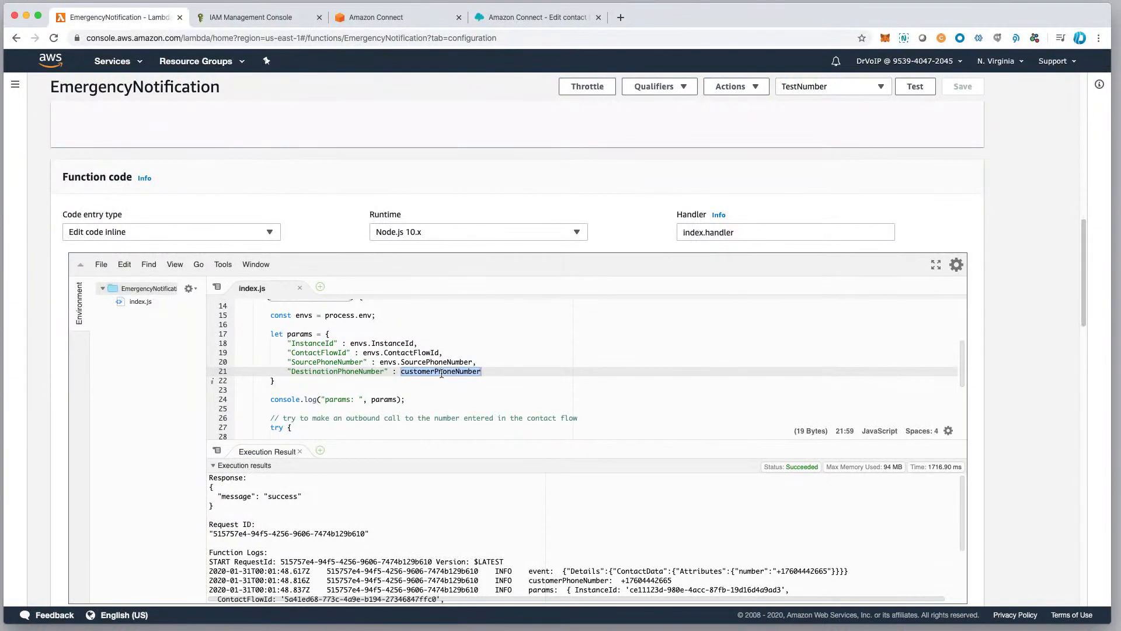
pyautogui.scroll(-1, 442, 373)
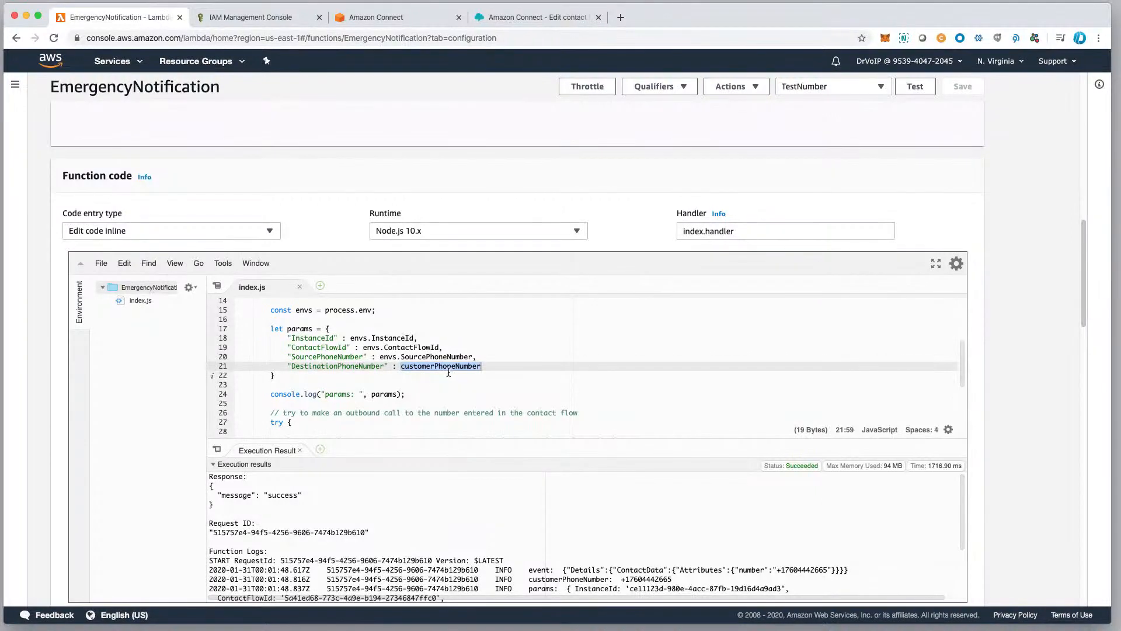
pyautogui.scroll(5, 477, 414)
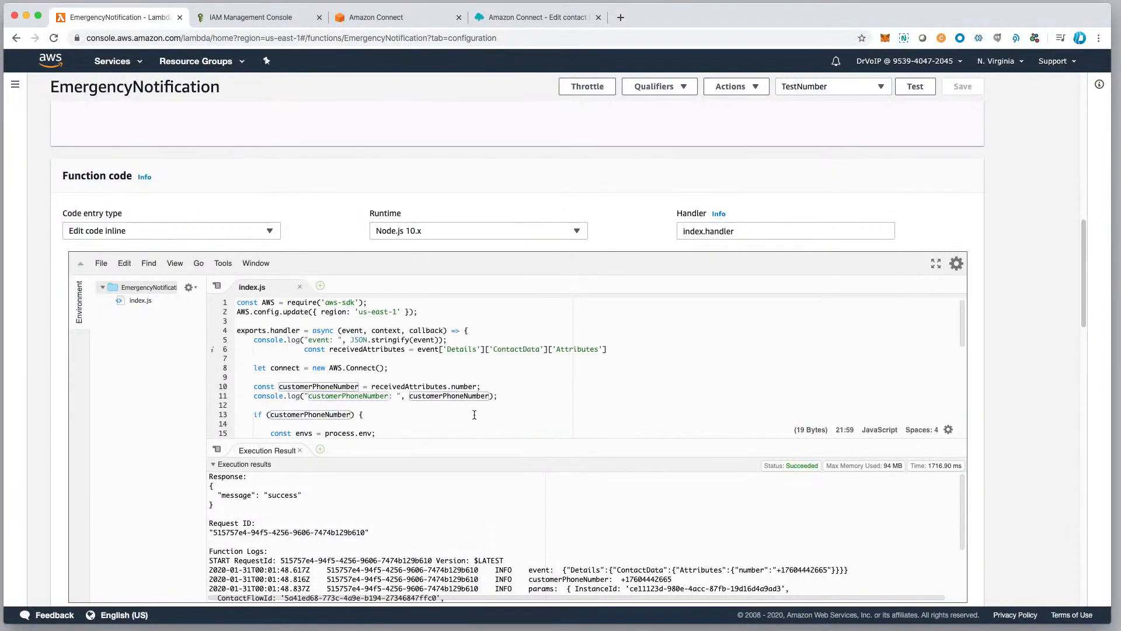